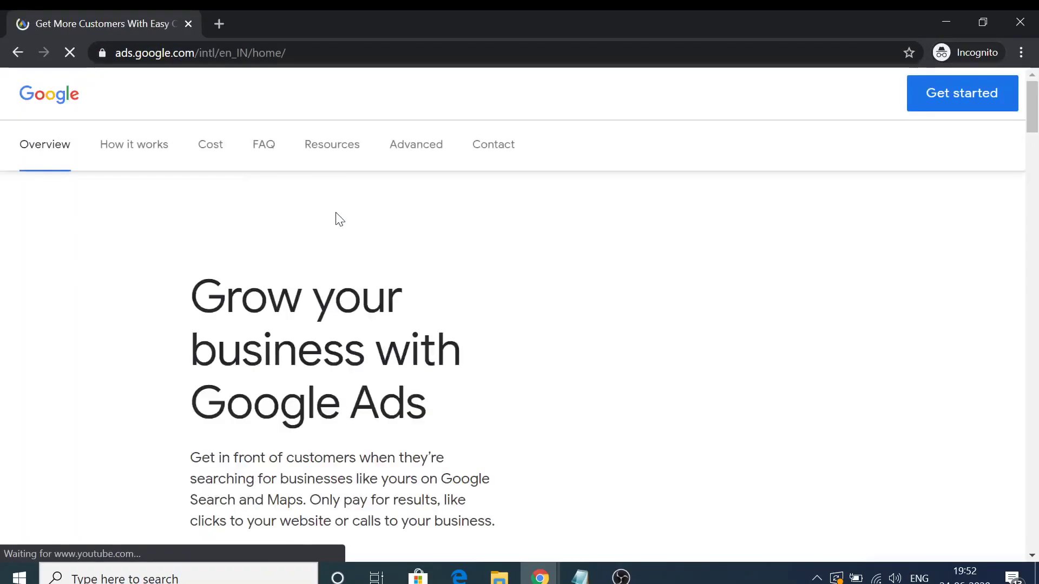
Sign in to Google Ads with the account email and password.
click(867, 163)
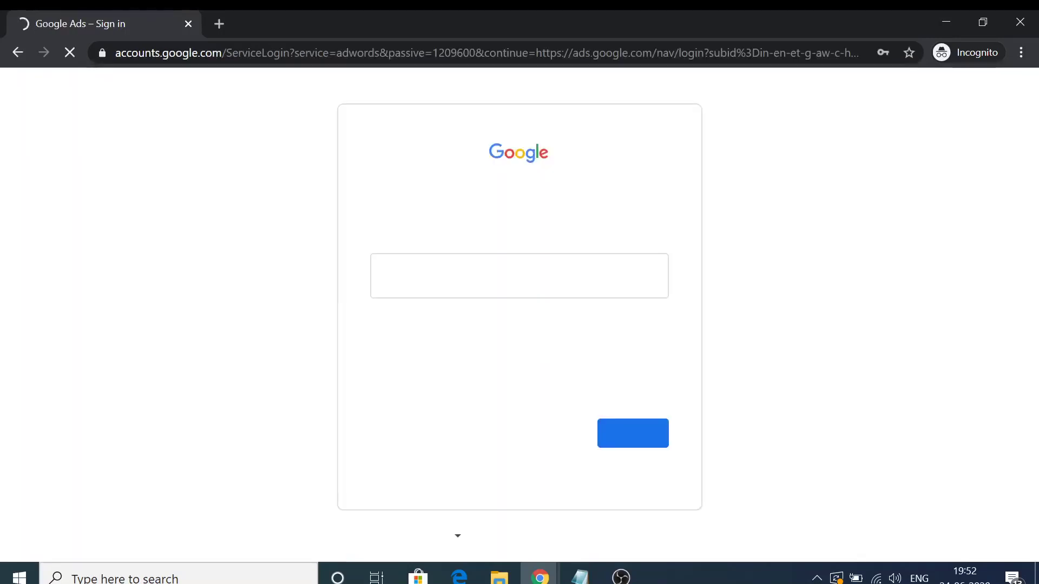
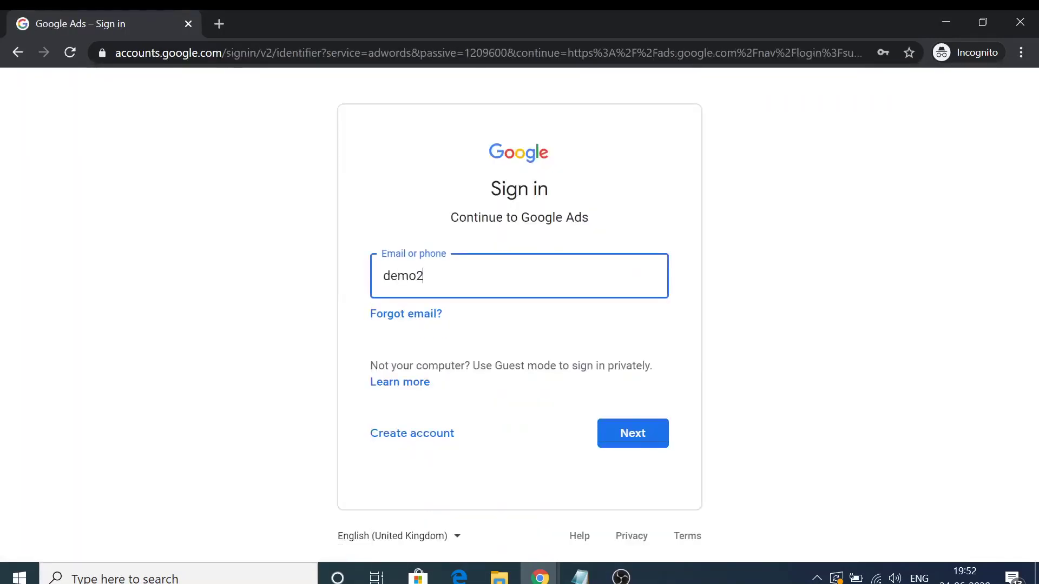
key(Return)
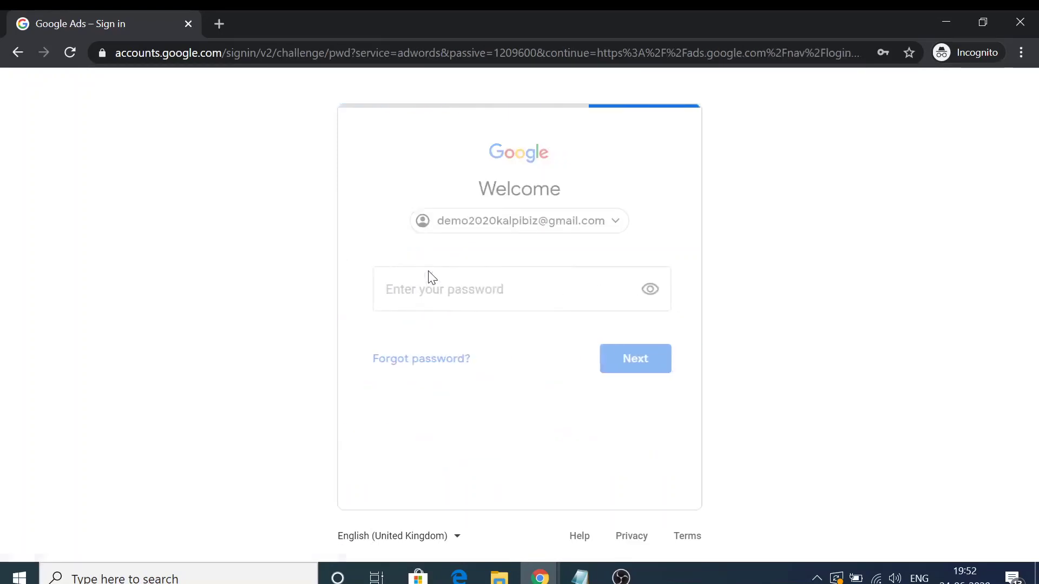
text(******)
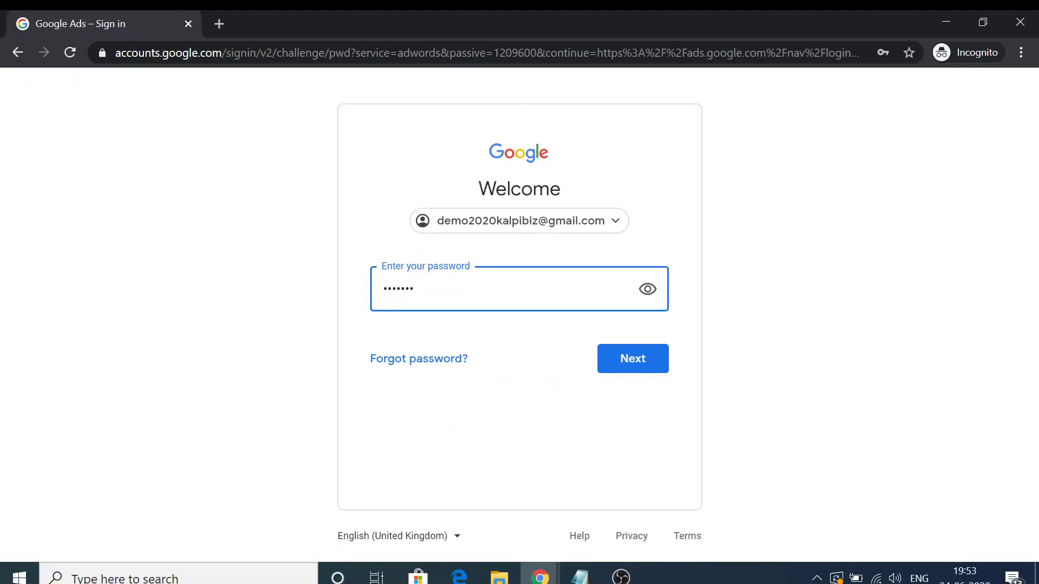
text(***)
key(Return)
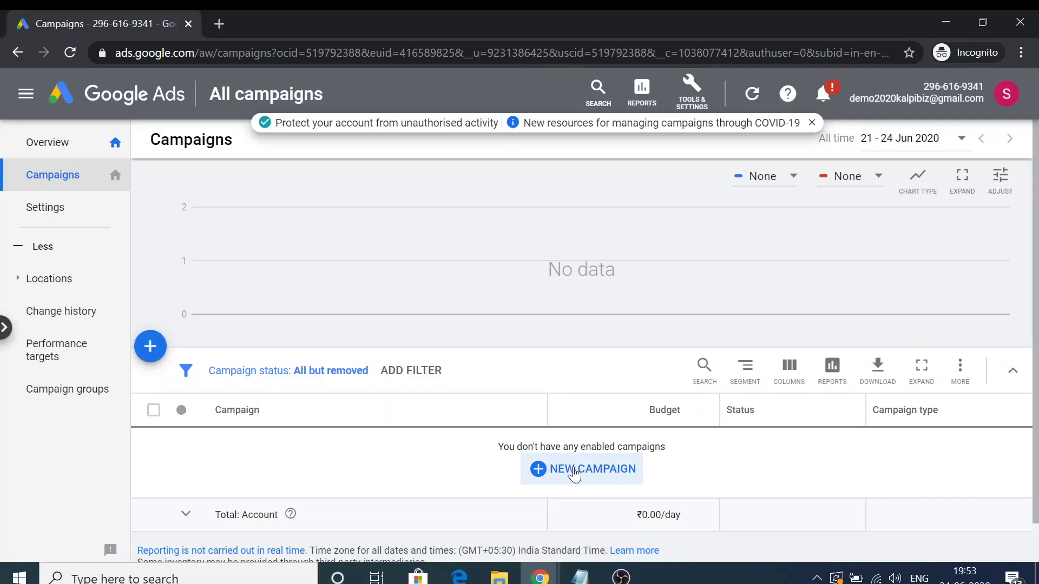
Start a new campaign with Website traffic as the goal and Search as the type.
click(151, 347)
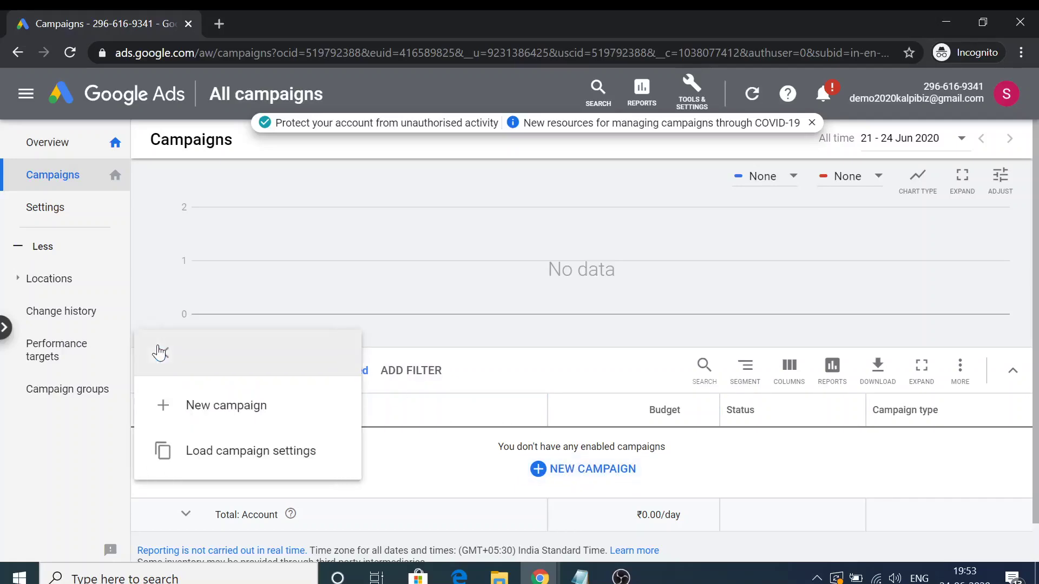
click(236, 417)
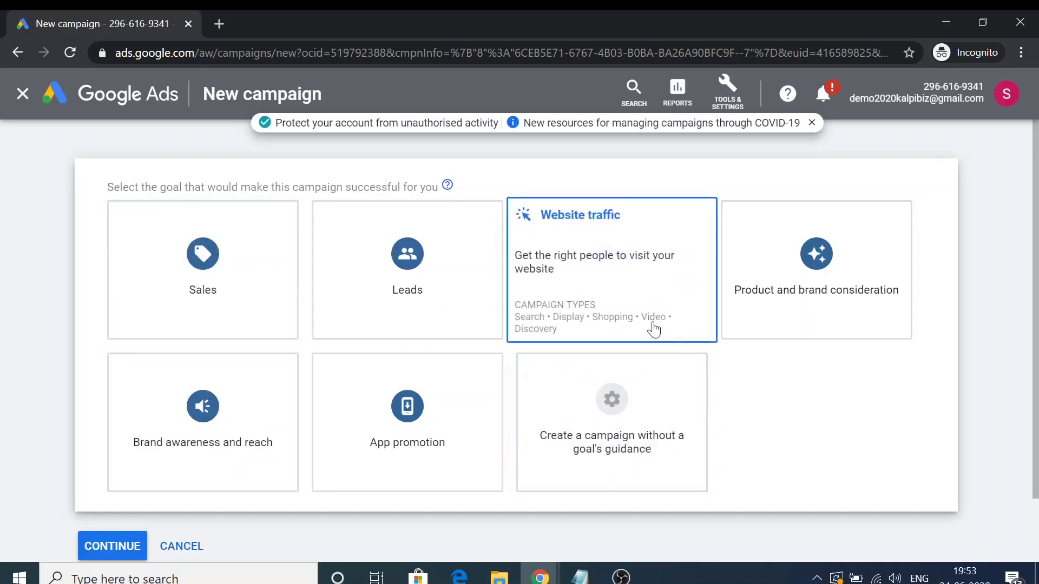
click(606, 290)
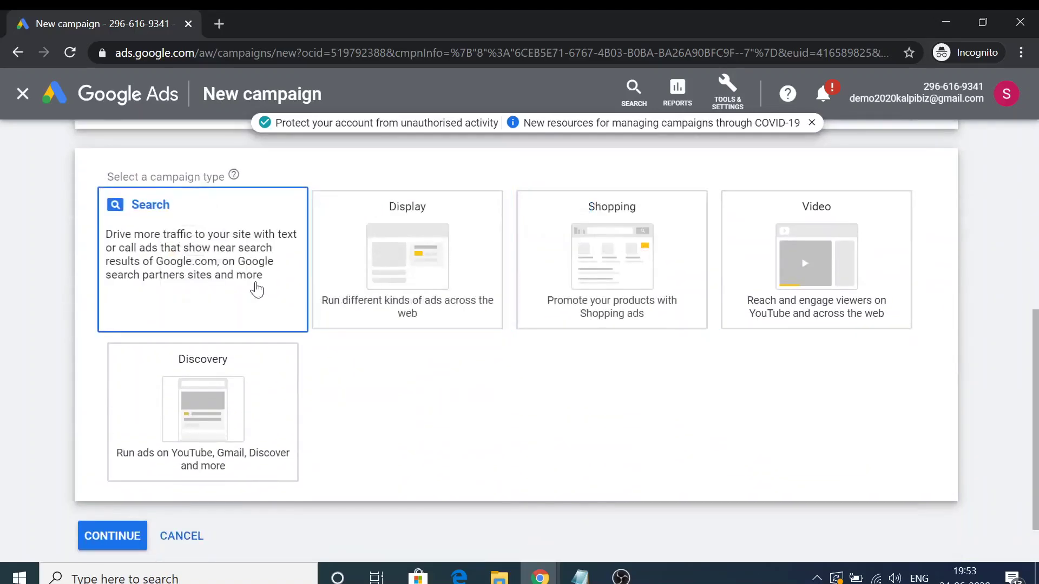
scroll(256, 287, down, 2)
click(260, 286)
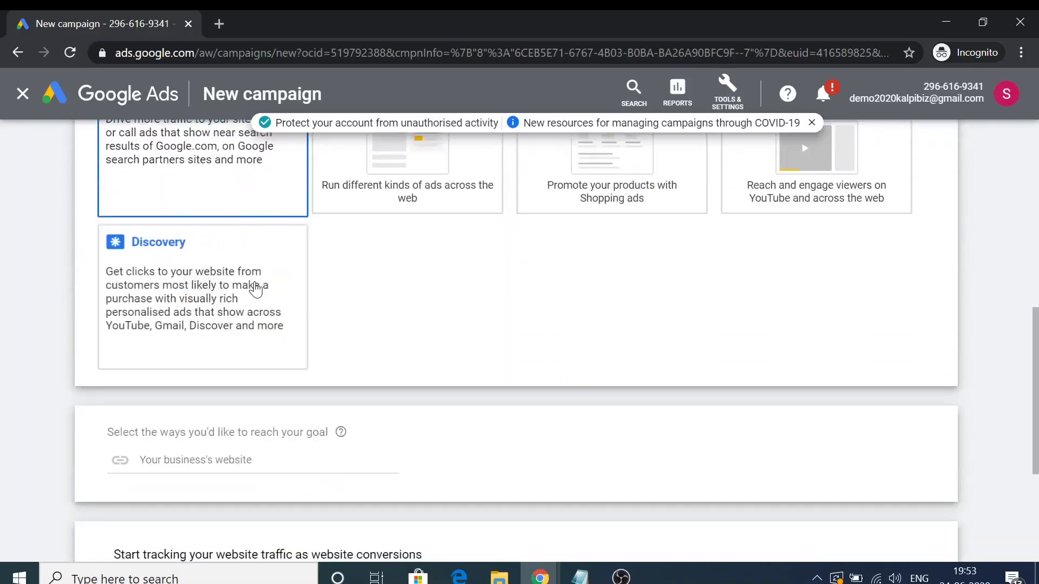
scroll(376, 441, down, 3)
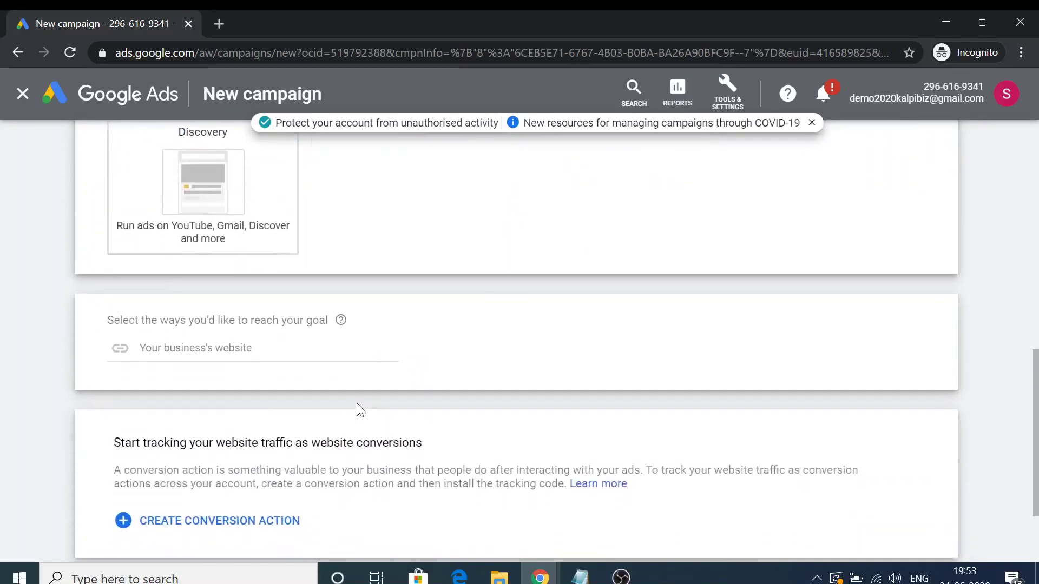
Enter delhihomedeals.com as the business website.
click(217, 309)
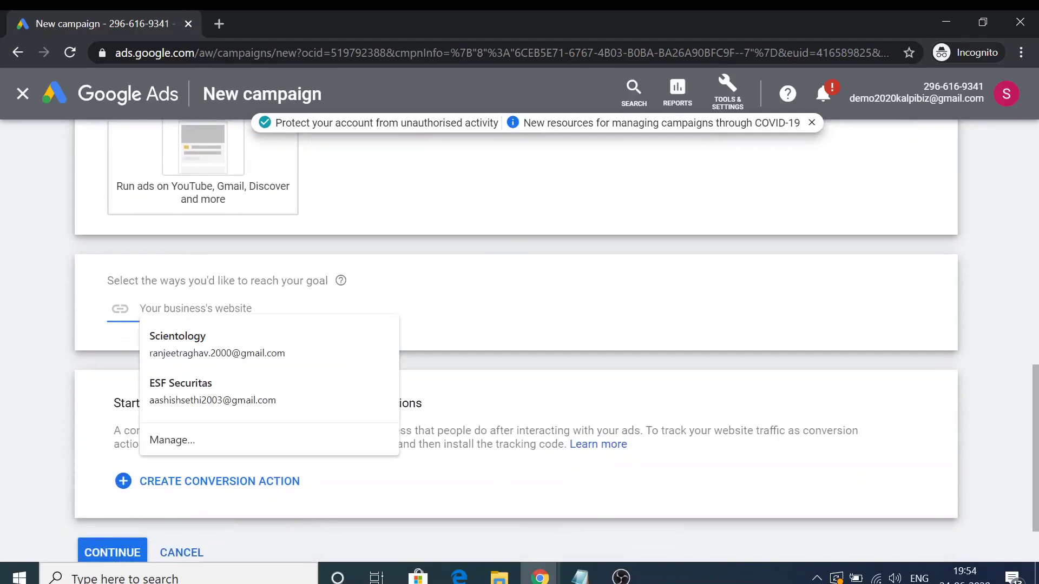
text(delho)
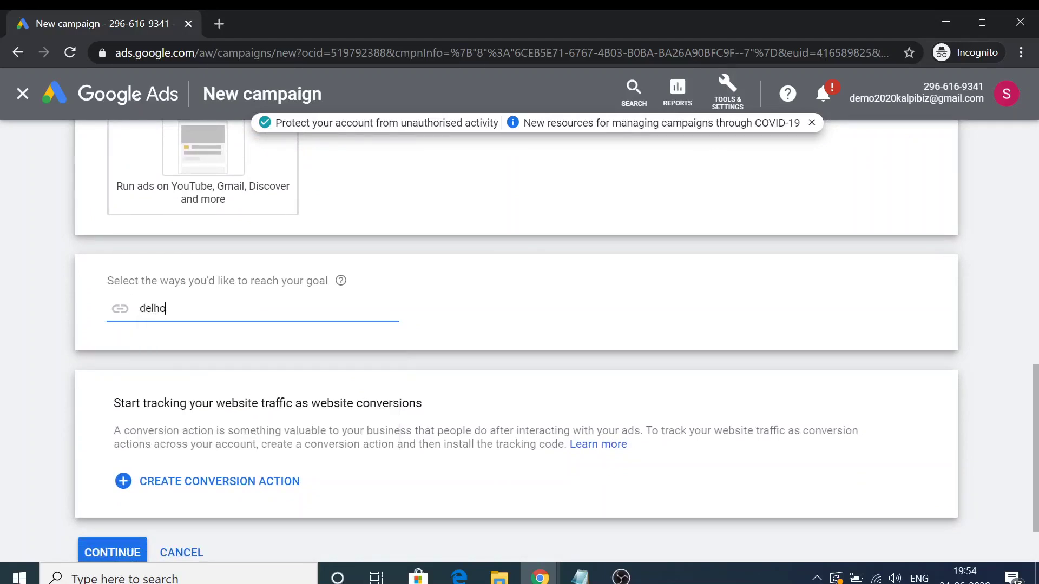
text(homedea)
text(ls.o)
text(com)
key(ctrl+a)
scroll(330, 382, down, 2)
click(331, 382)
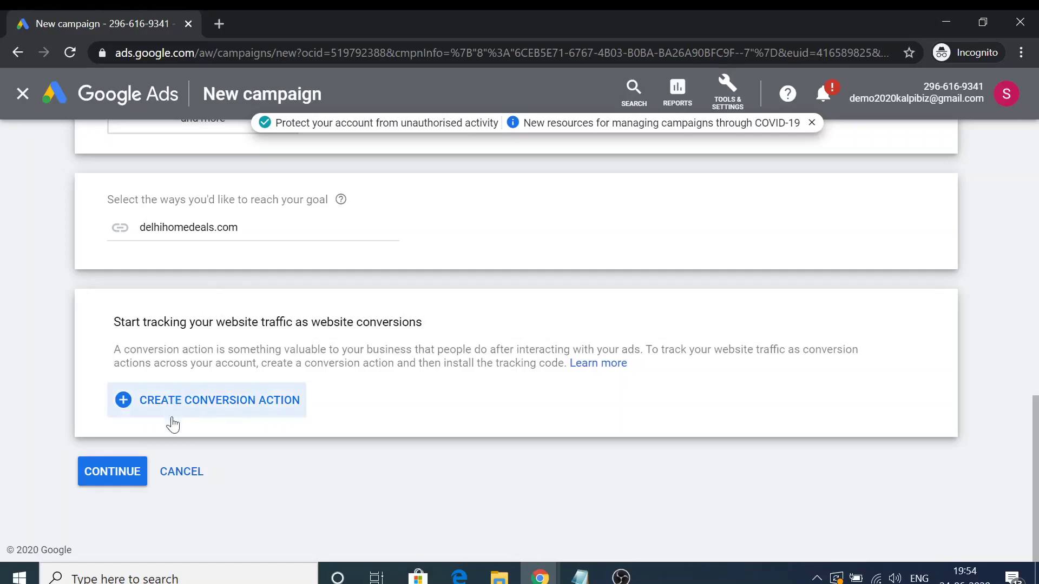
Move on to the campaign settings, dismissing the drafts notice and the walkthrough tips.
click(105, 480)
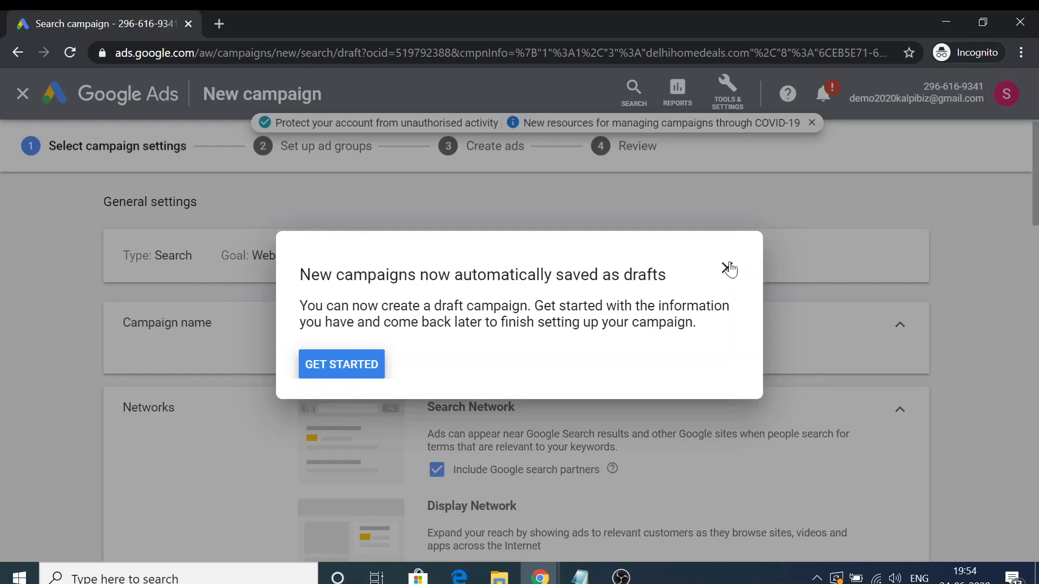
click(729, 269)
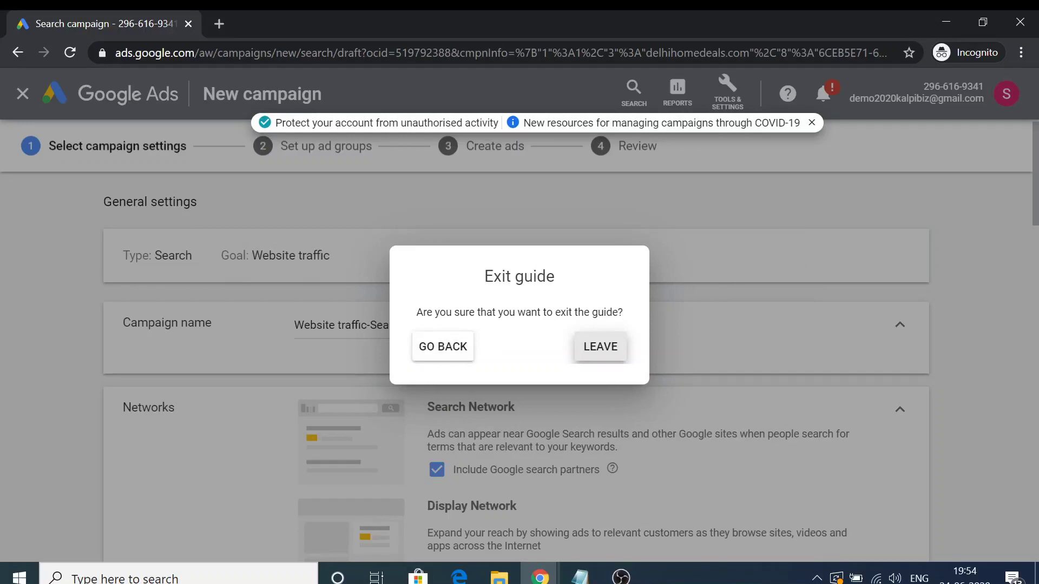
click(459, 350)
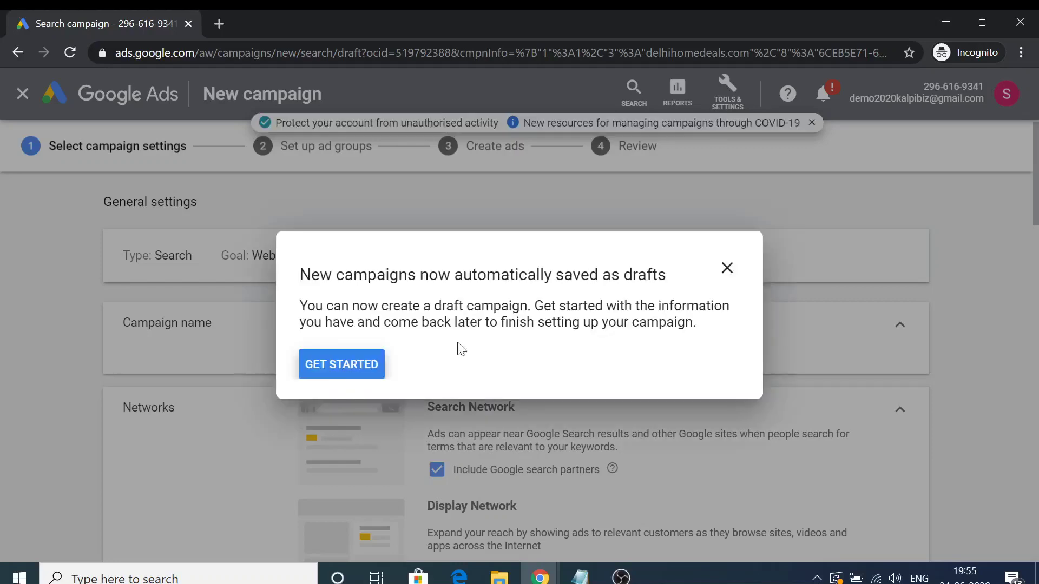
right_click(340, 373)
key(Escape)
click(313, 368)
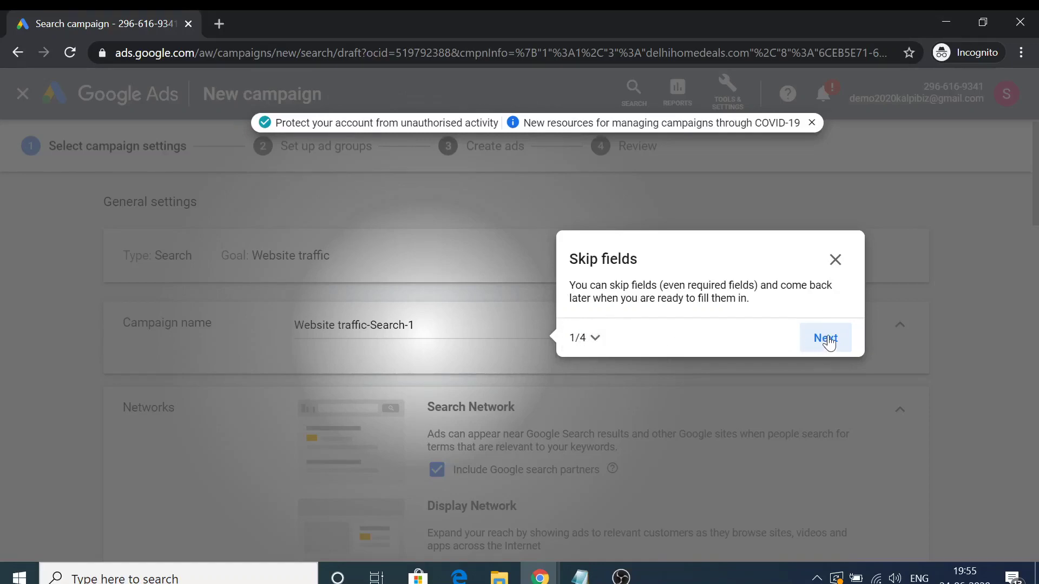
click(826, 339)
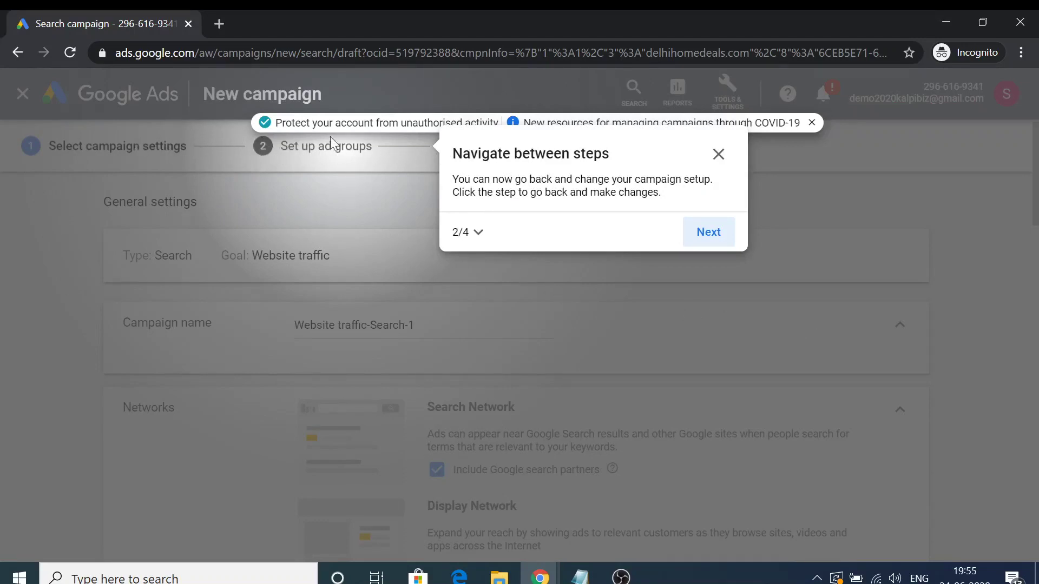
click(708, 233)
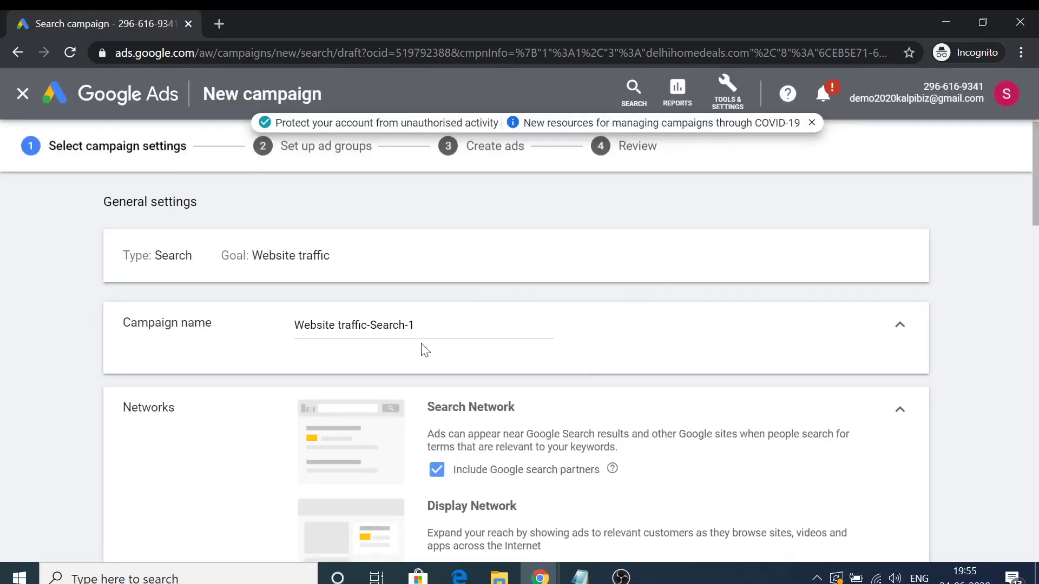
Rename the campaign from Website traffic-Search-1 to 'Traffic : Search : Test Ad : 24 June 20'.
scroll(424, 325, down, 1)
scroll(424, 305, up, 1)
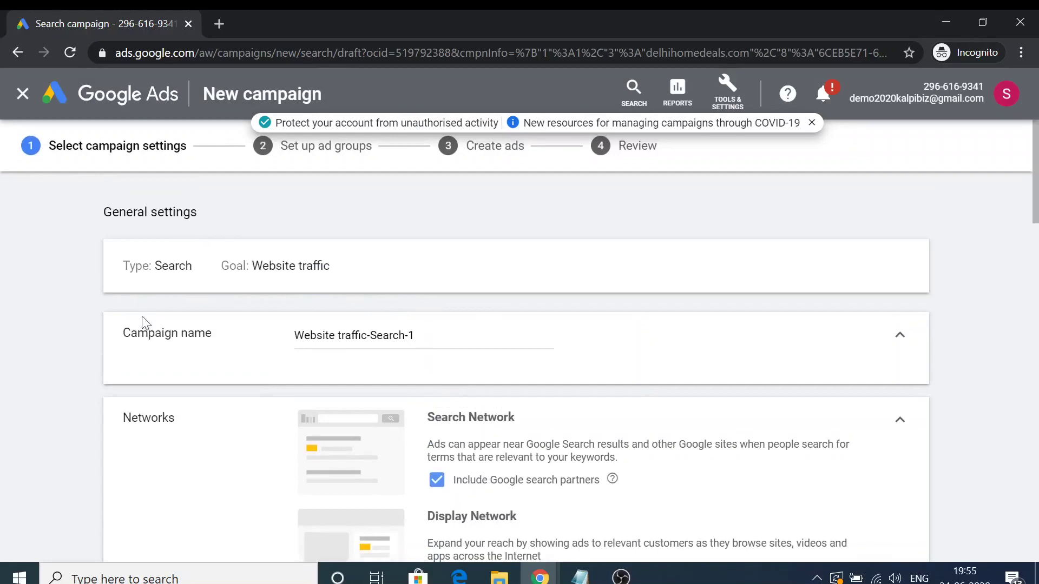
click(413, 335)
key(ctrl+a)
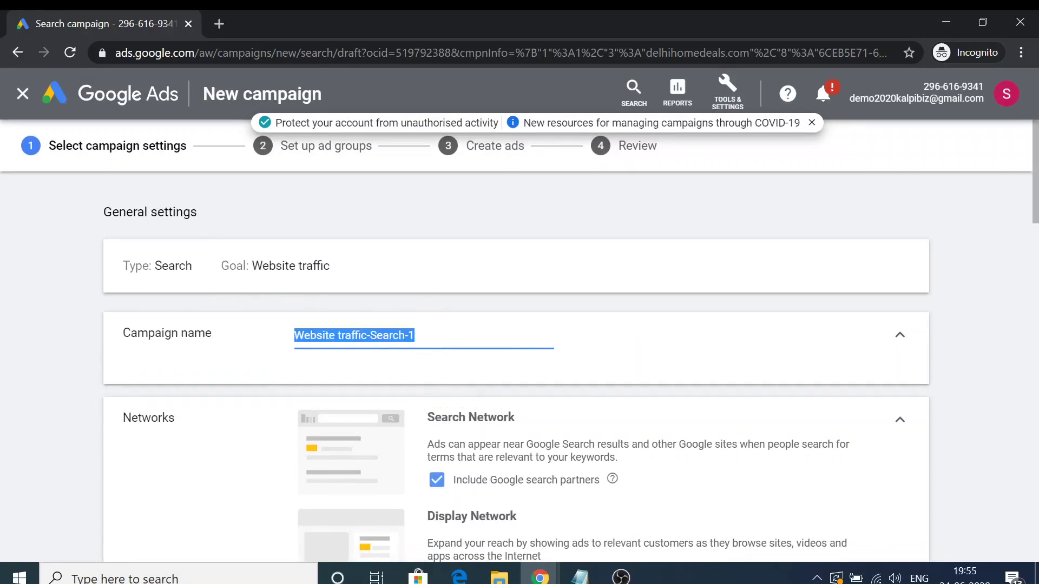
text(Sea)
key(ctrl+a)
text(Traffic)
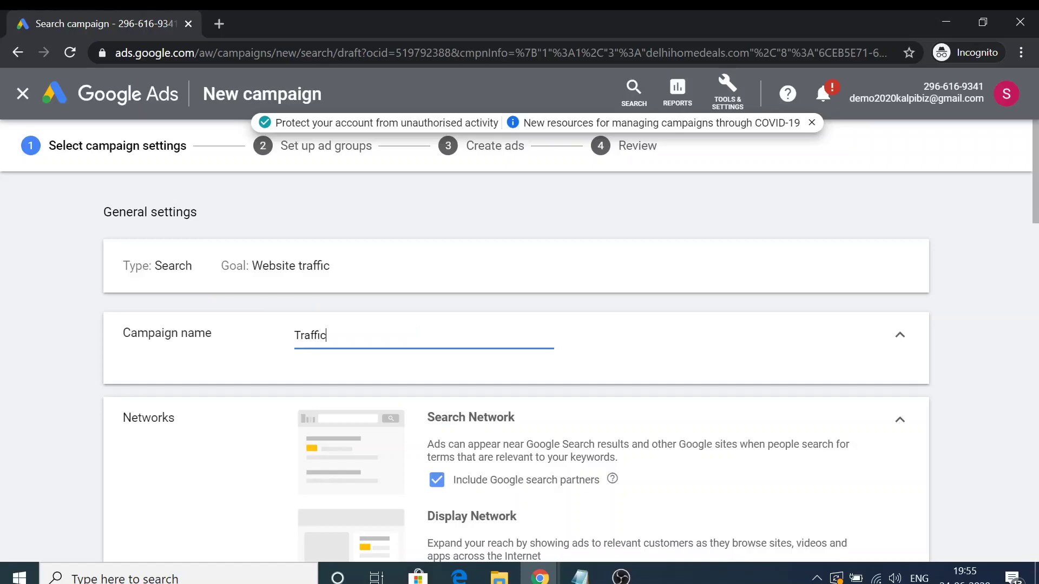
text( : Searh :)
key(BackSpace)
text(ch : Test Ad  : 24 June)
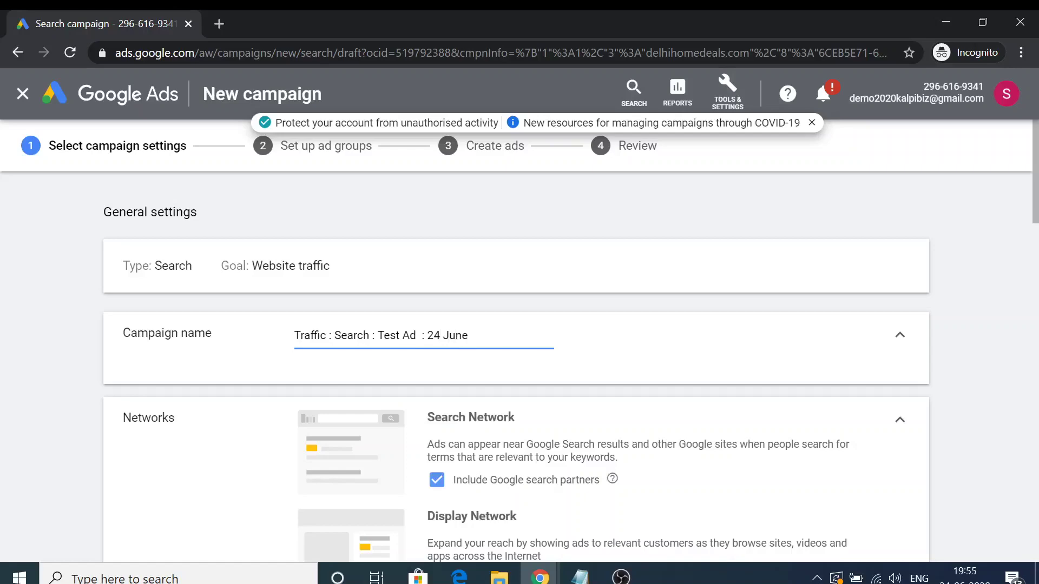
text( 20)
scroll(360, 338, down, 3)
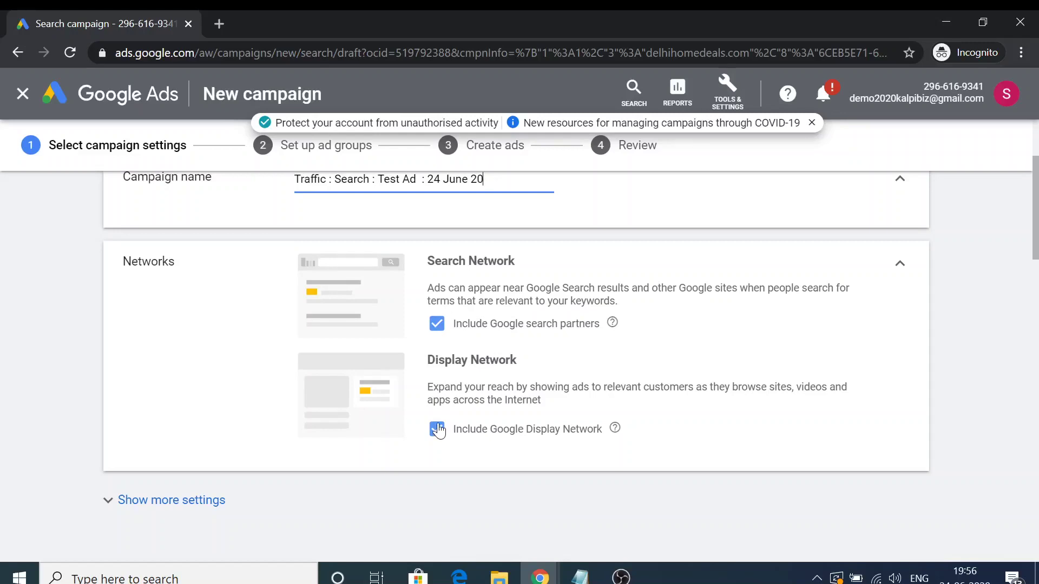
click(437, 429)
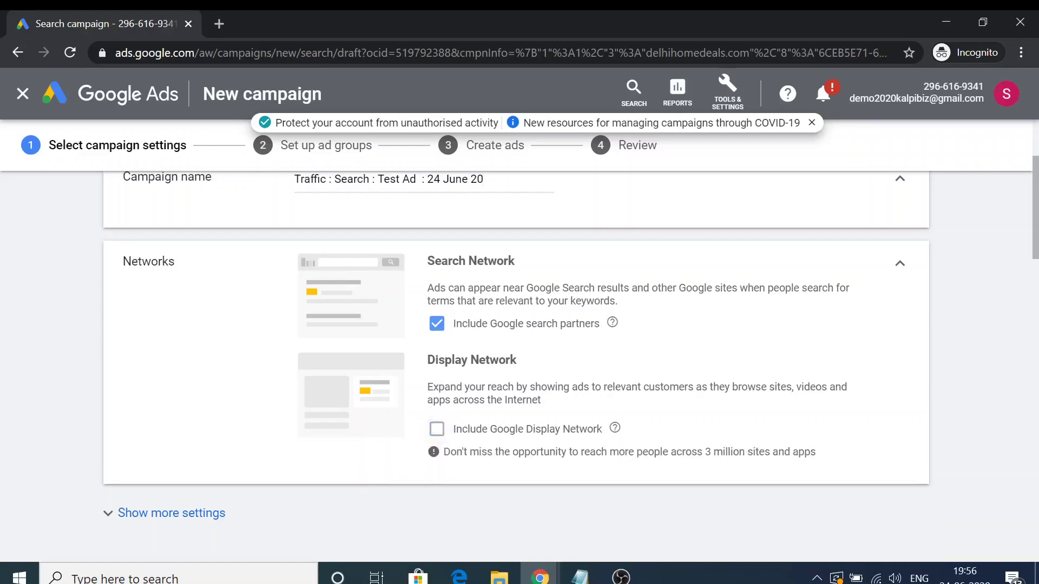
scroll(378, 403, down, 3)
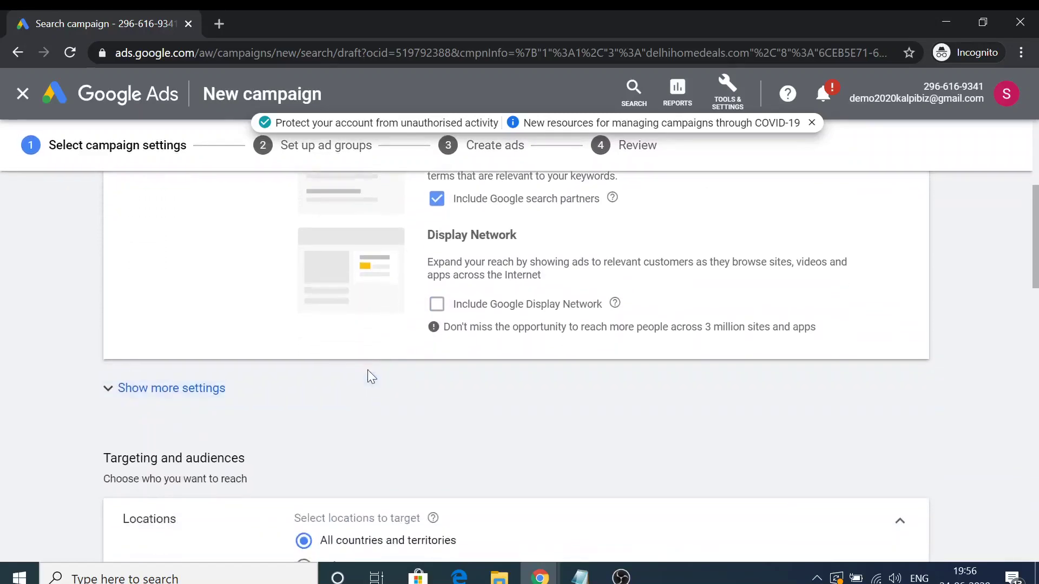
click(206, 389)
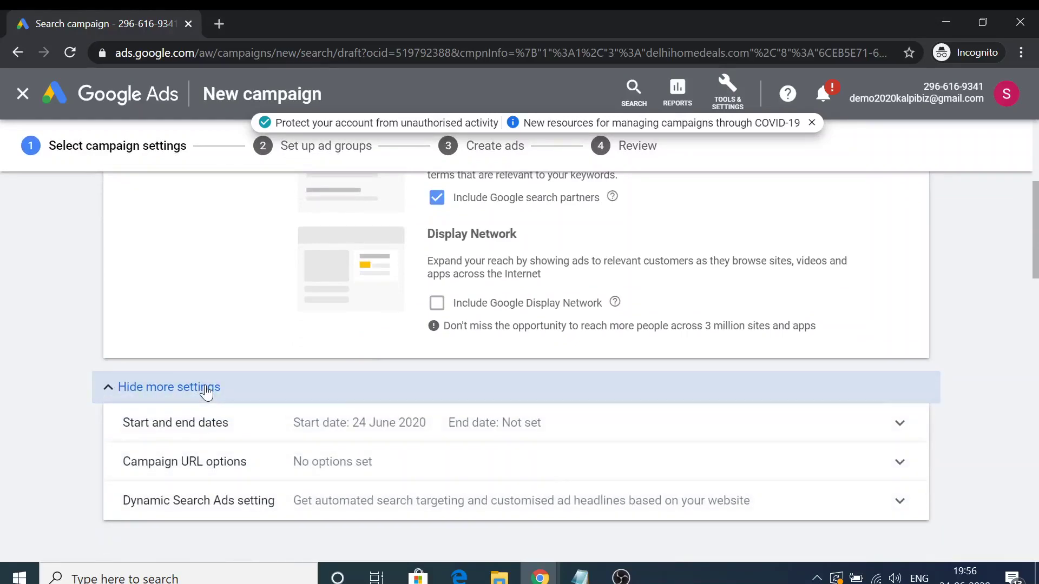
click(299, 436)
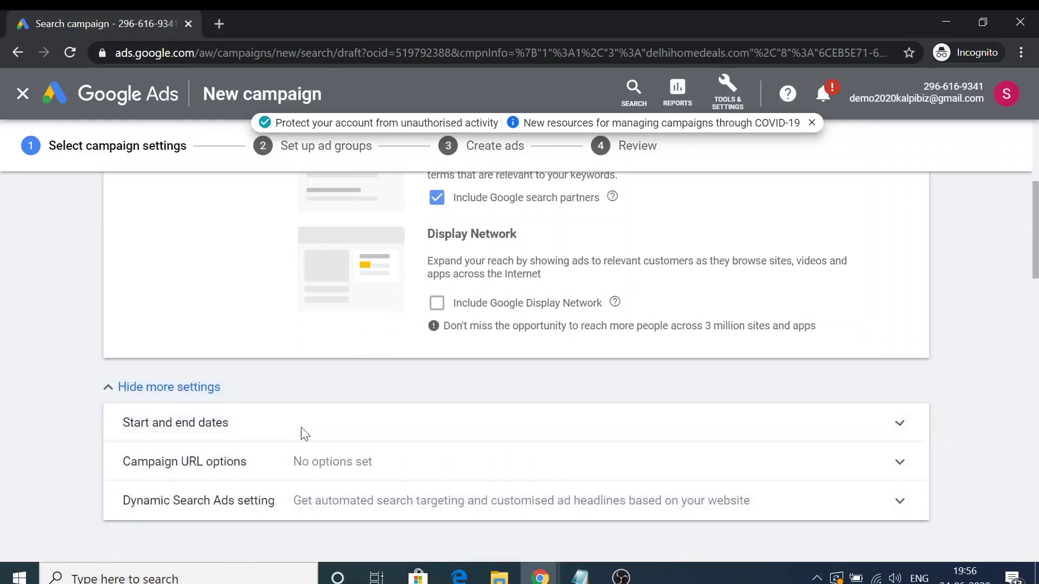
scroll(379, 509, down, 5)
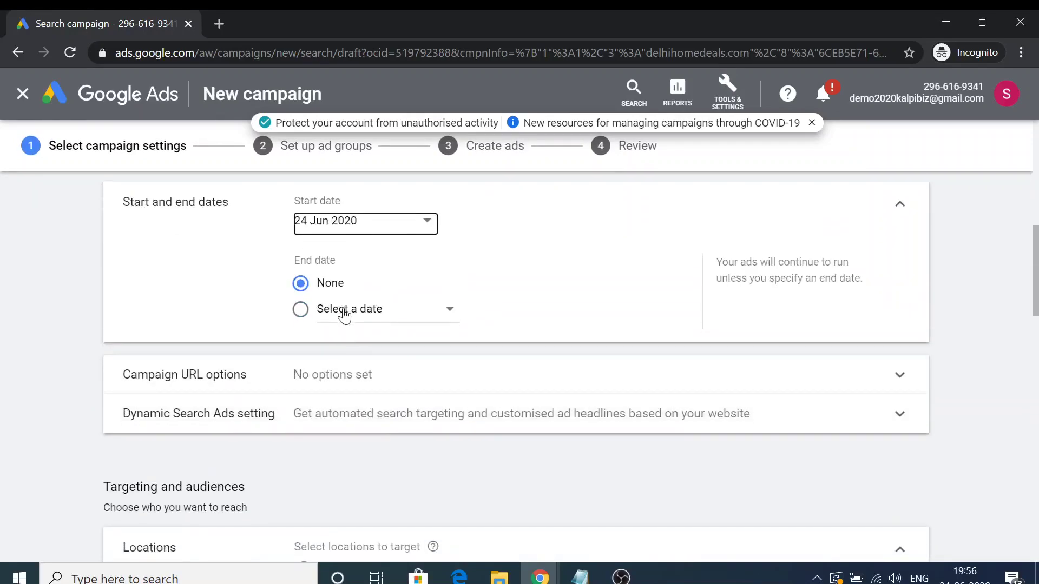
click(343, 336)
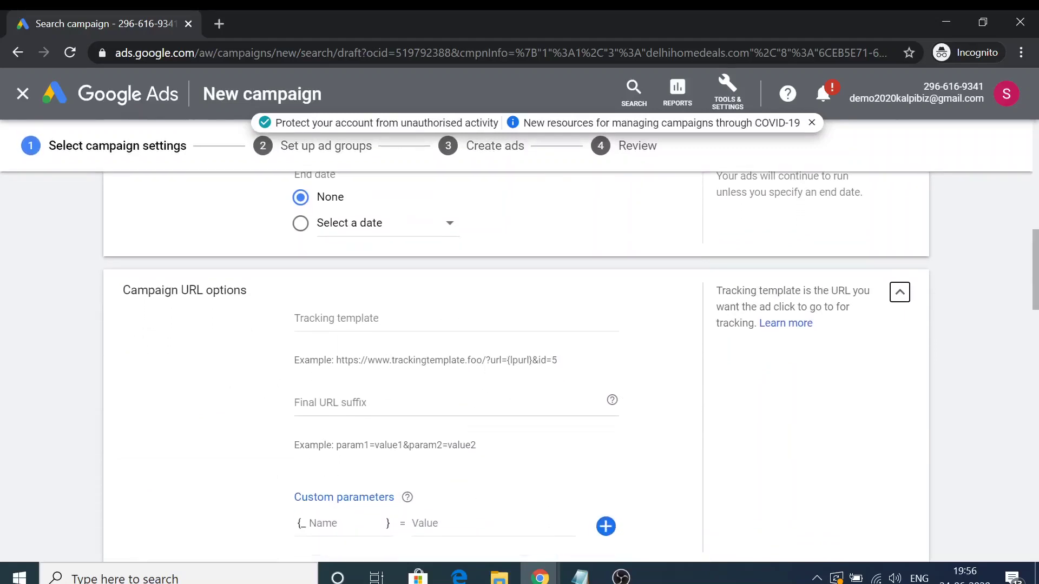
scroll(595, 351, down, 2)
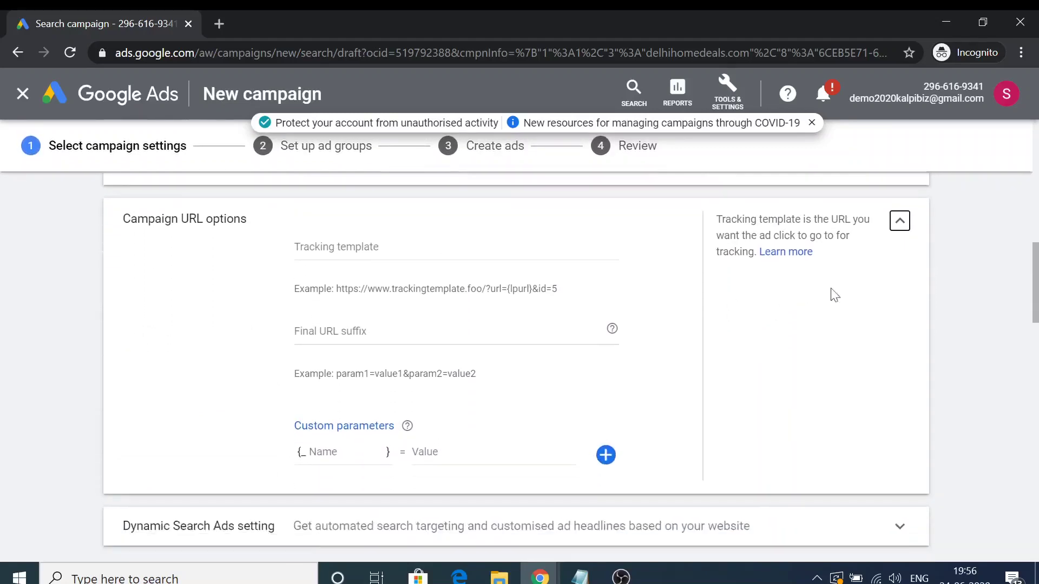
click(900, 180)
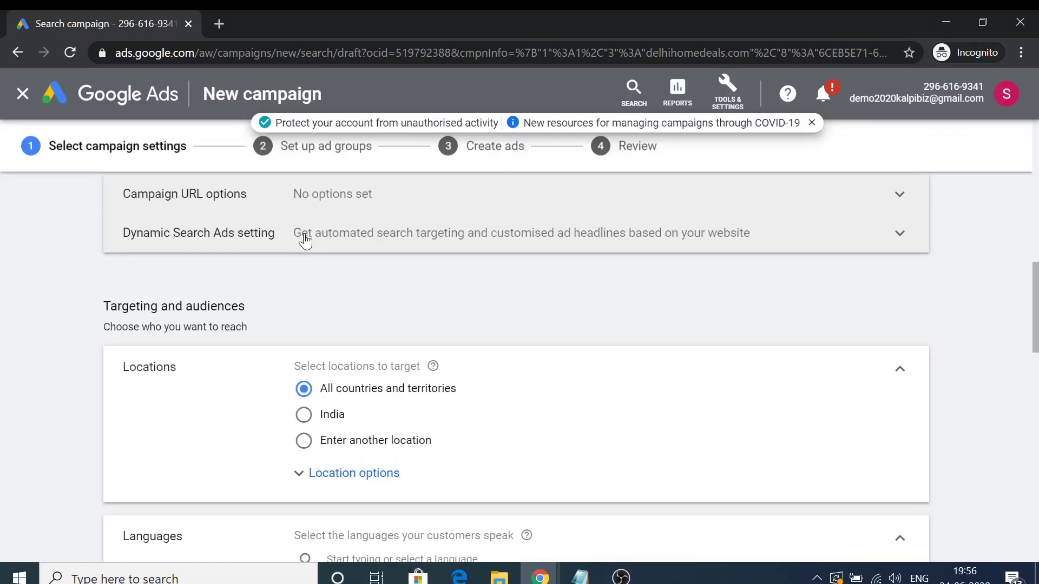
Expand Dynamic Search Ads and set delhihomedeals.com as the domain.
click(305, 236)
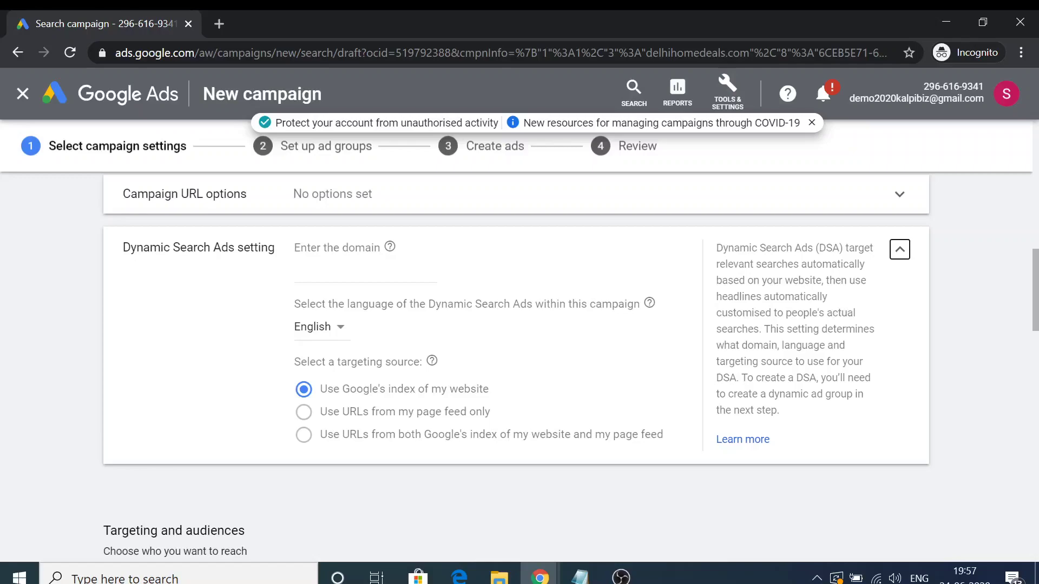
click(334, 274)
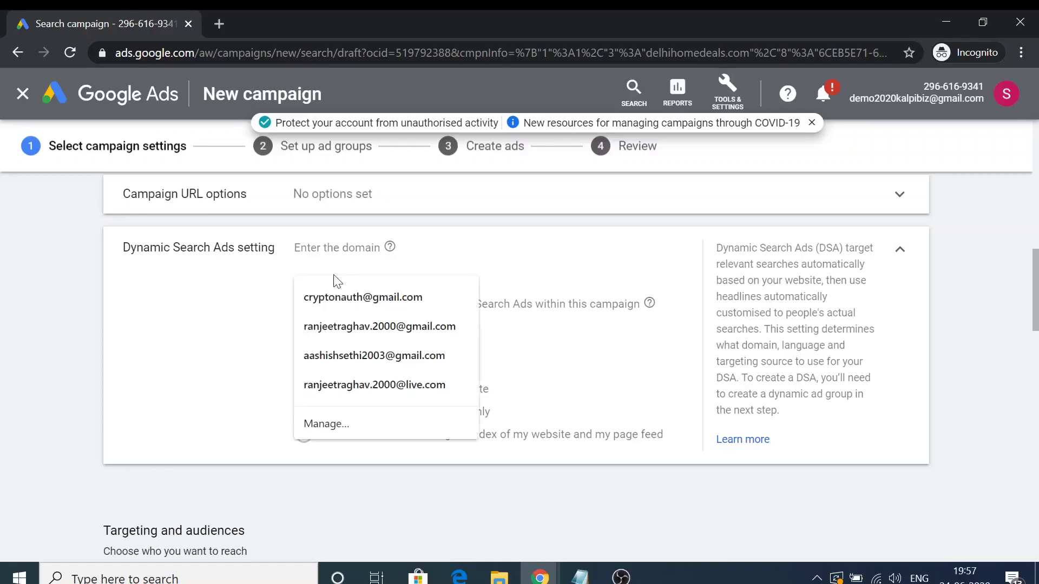
text(delhihomed)
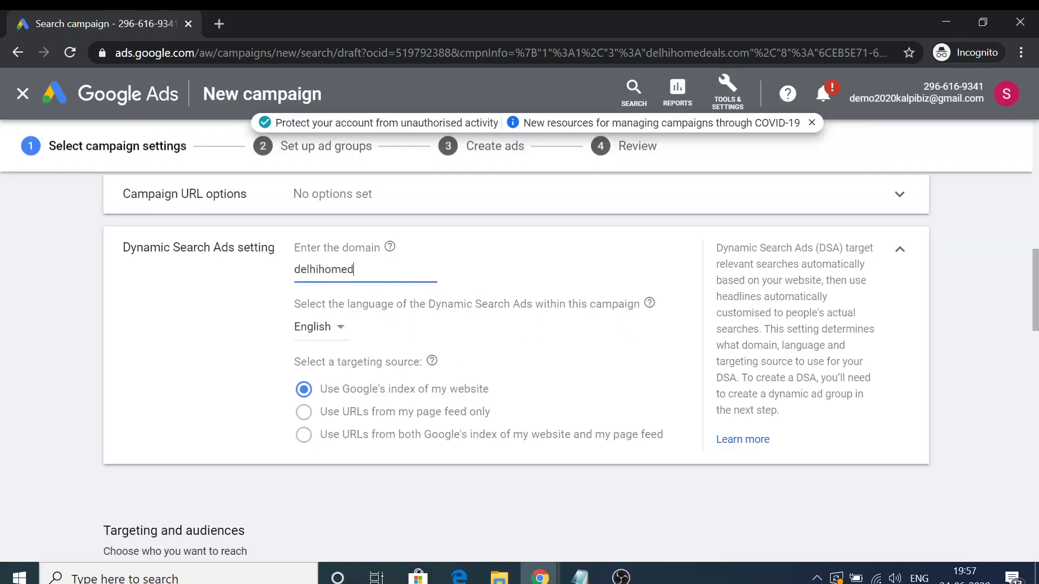
text(eals.com)
click(173, 376)
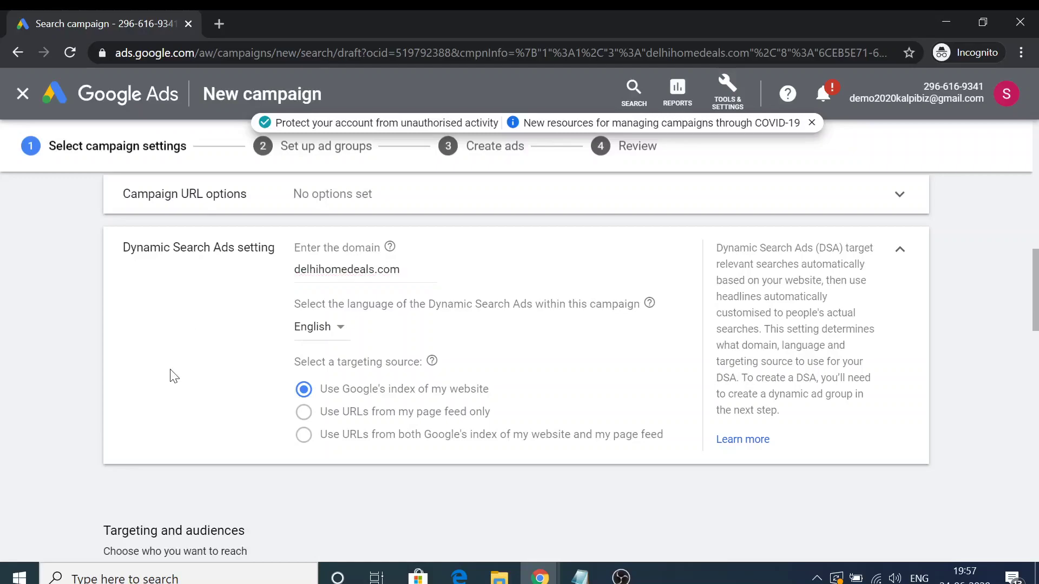
scroll(184, 351, down, 6)
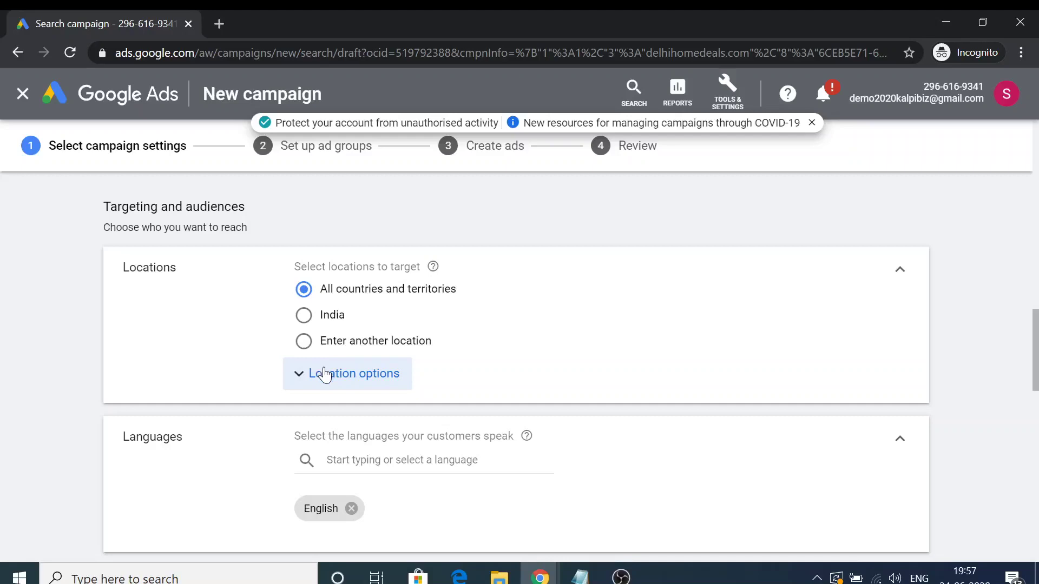
Expand Location options and keep the recommended excluded-locations choice.
click(325, 377)
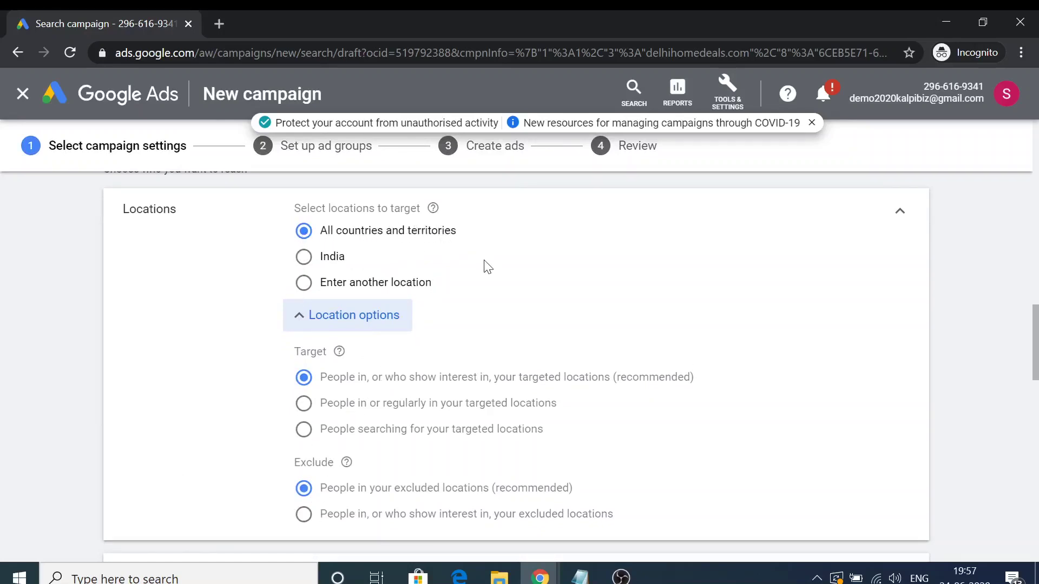
scroll(341, 359, down, 2)
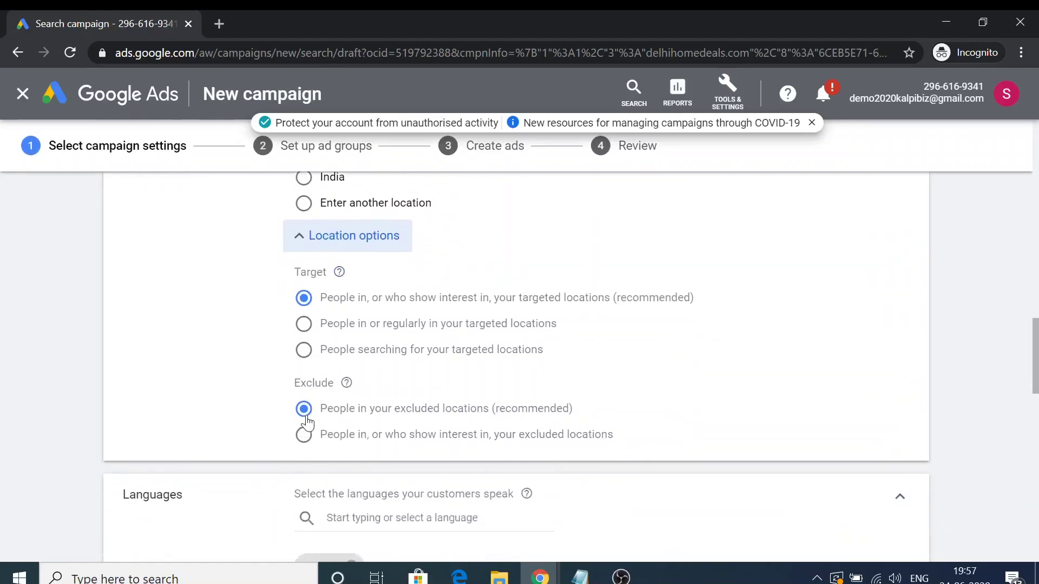
click(301, 416)
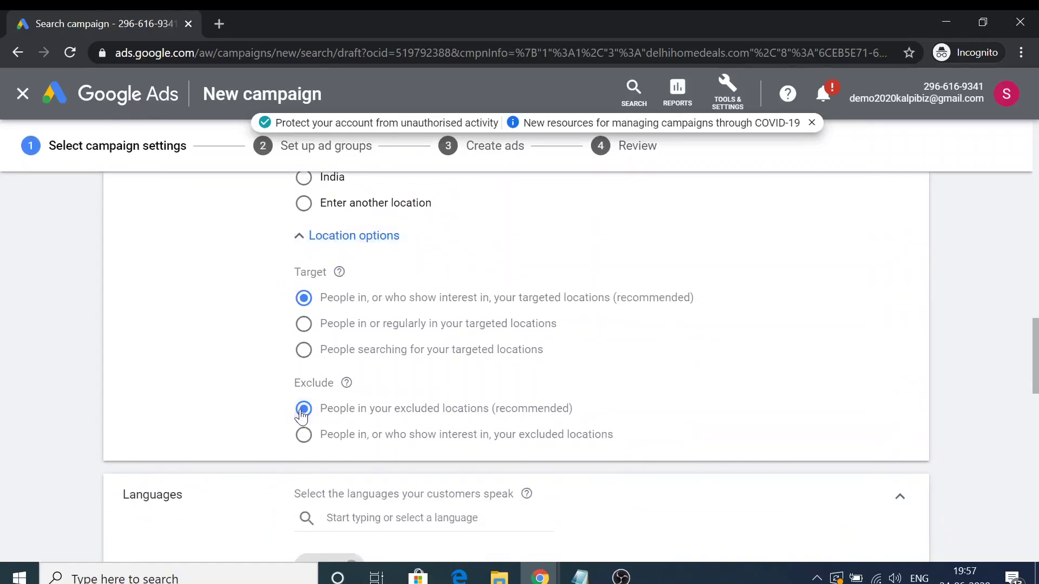
scroll(347, 399, up, 1)
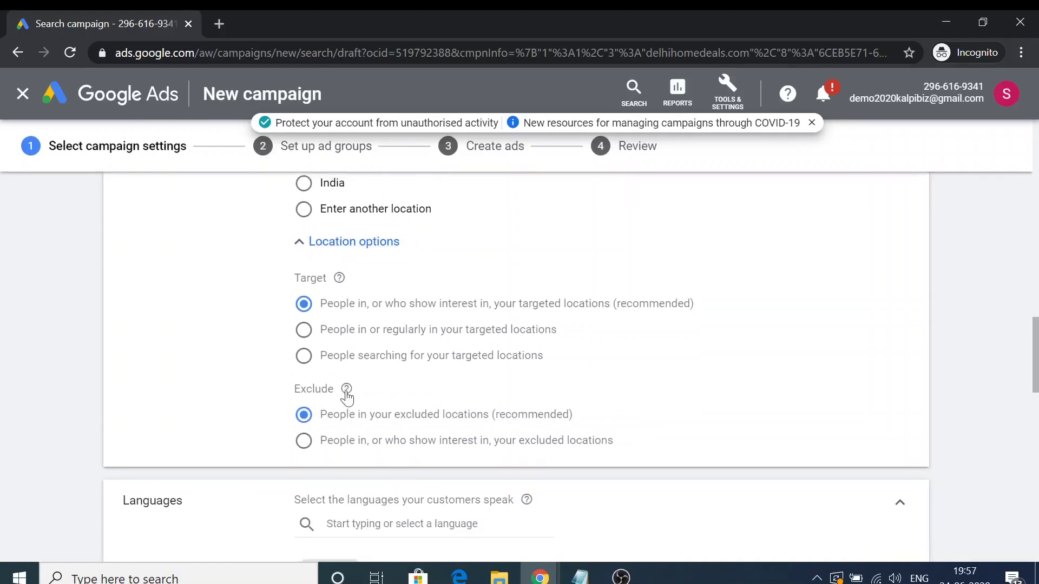
scroll(347, 399, up, 1)
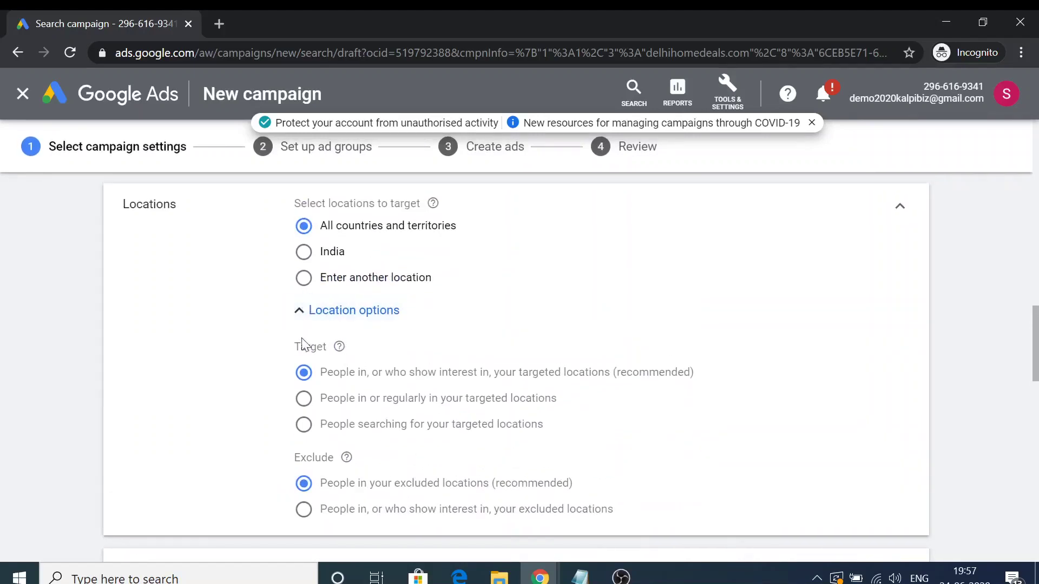
scroll(304, 422, down, 1)
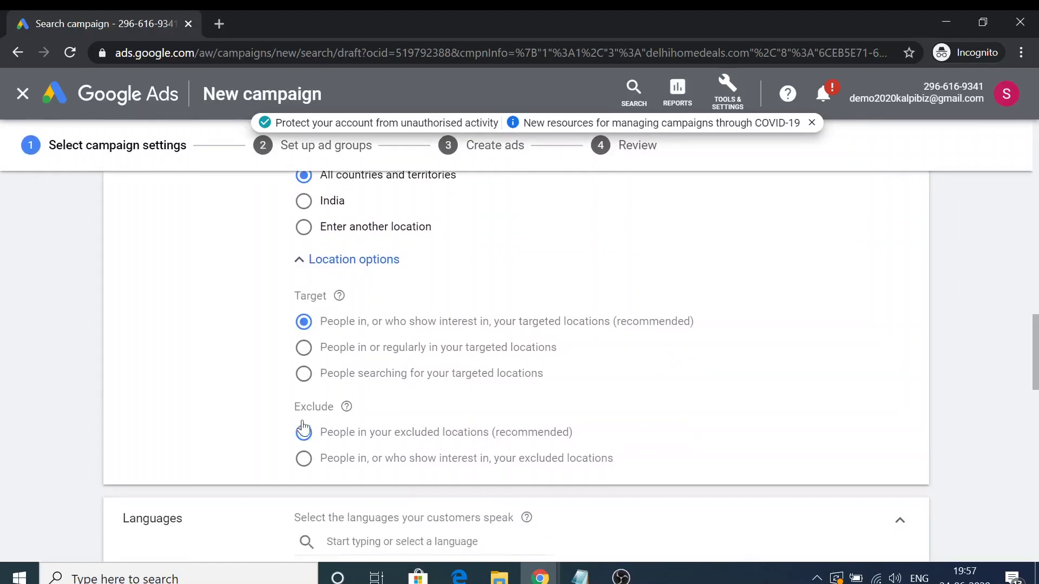
scroll(302, 429, down, 1)
Try the interest-based exclusion, then return to People in your excluded locations.
click(303, 412)
click(305, 386)
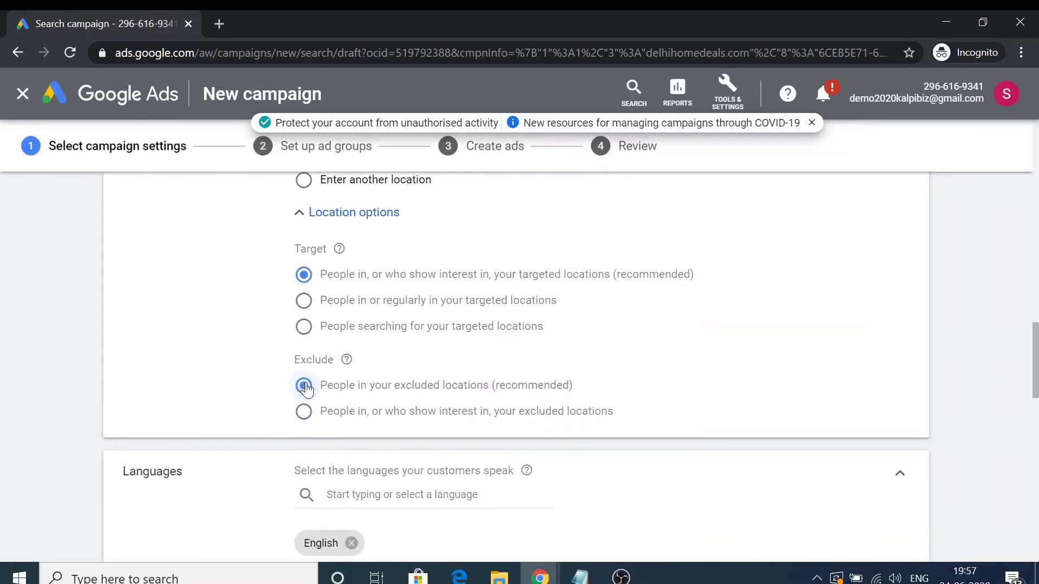
scroll(564, 387, down, 3)
scroll(487, 362, up, 3)
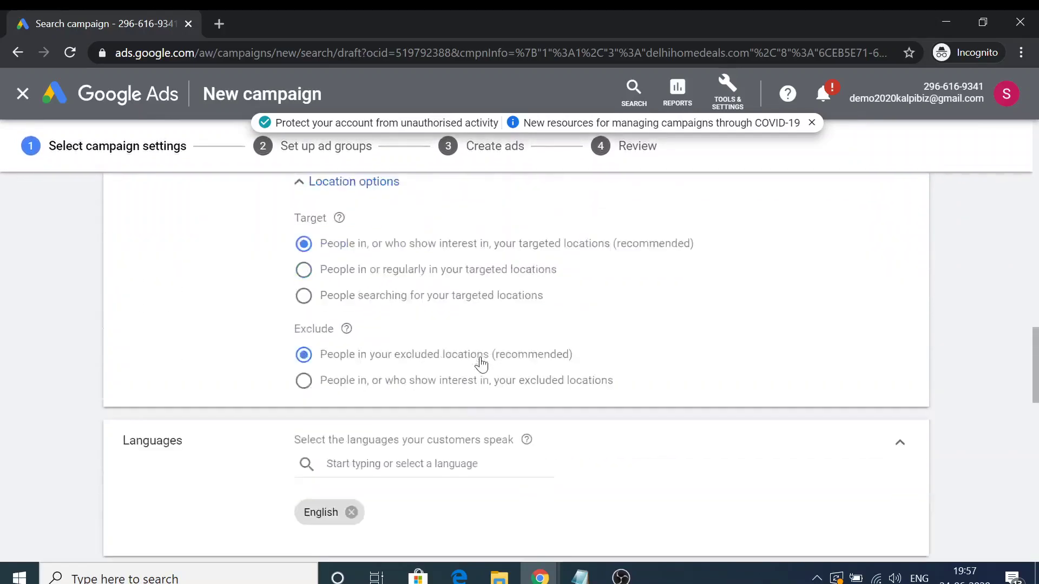
scroll(480, 364, up, 1)
scroll(480, 362, down, 7)
scroll(479, 358, up, 6)
scroll(464, 357, up, 5)
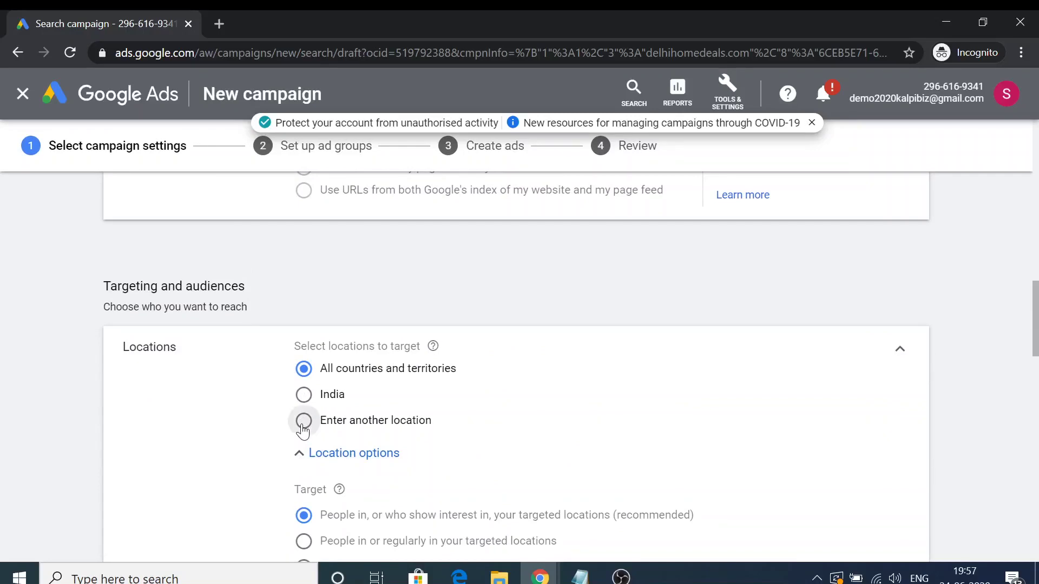
Try All countries and India, then choose Enter another location.
click(304, 420)
scroll(301, 430, down, 3)
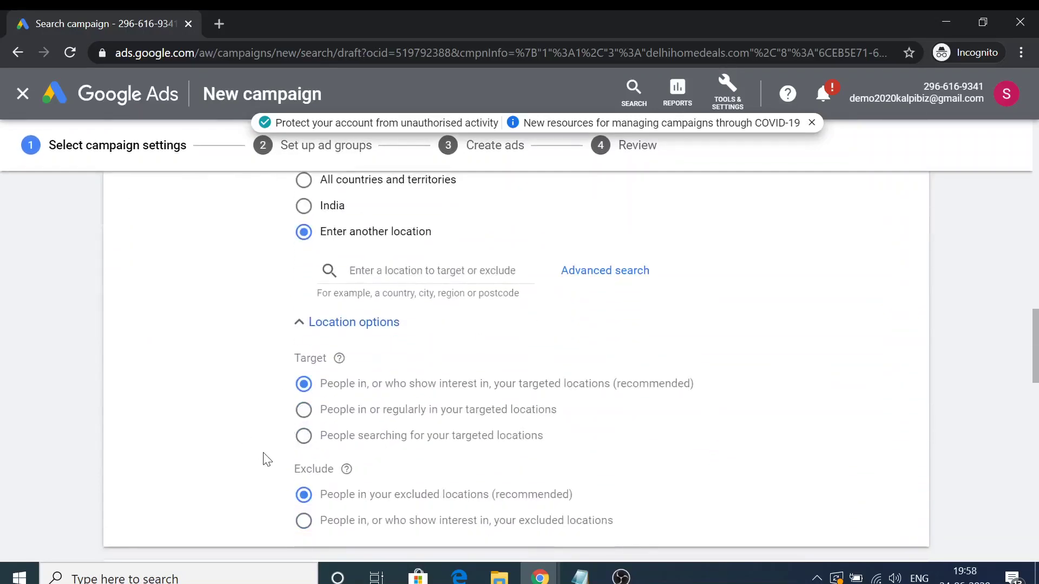
scroll(476, 422, down, 2)
scroll(477, 422, up, 4)
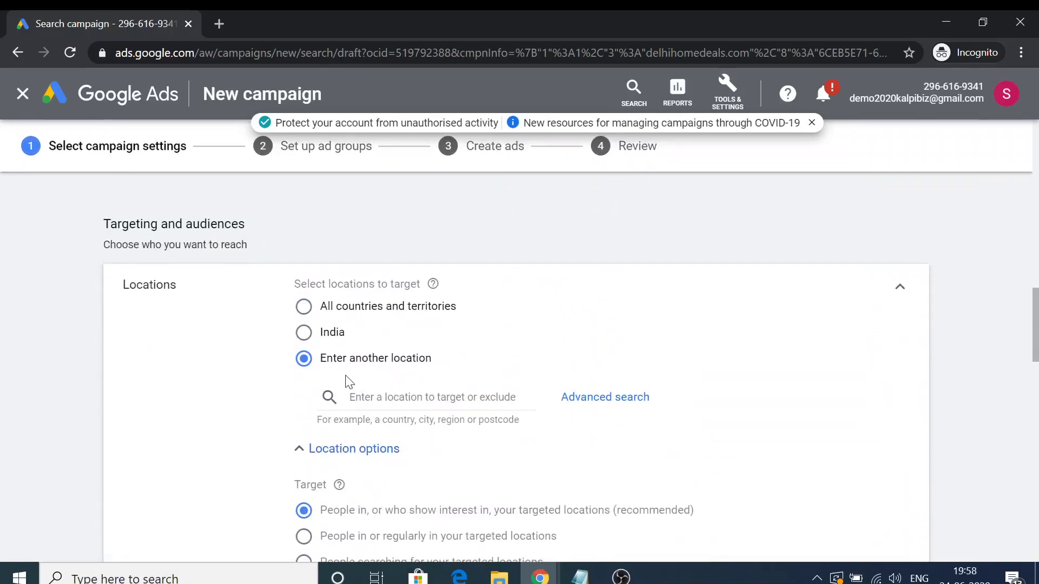
click(304, 306)
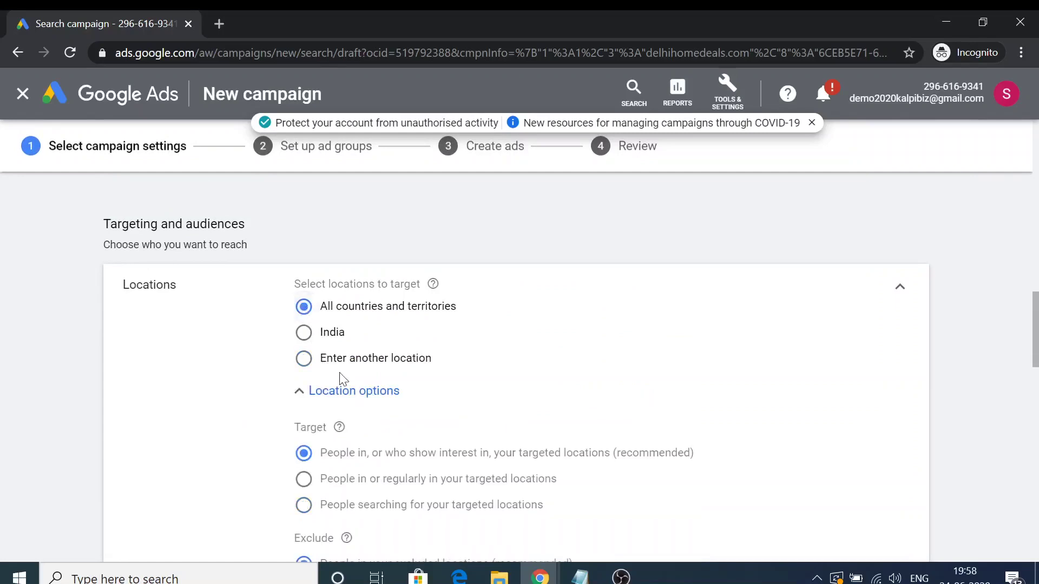
click(303, 332)
click(303, 358)
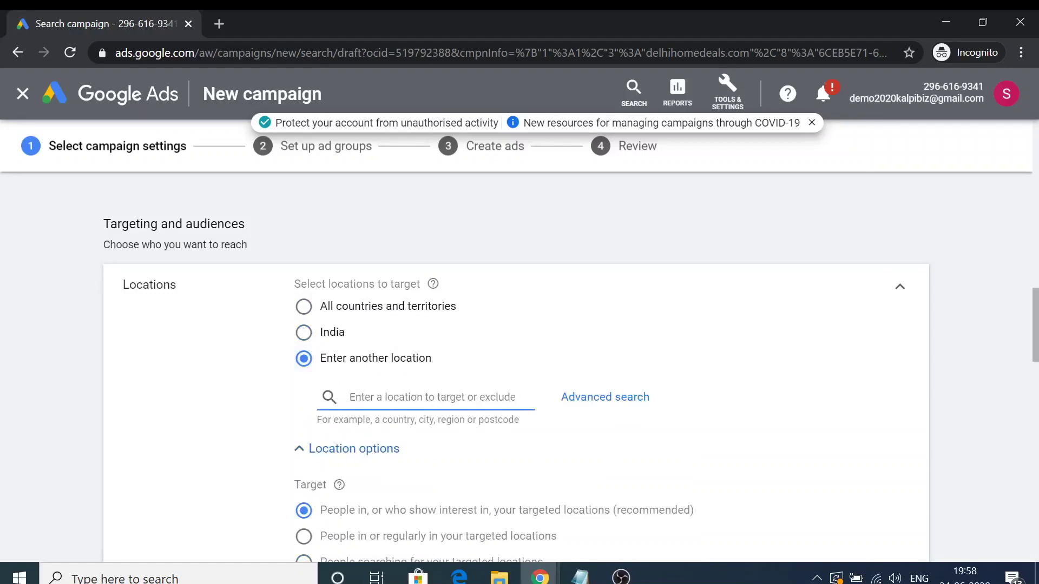
Exclude Pakistan, then remove it from the excluded locations.
text(pakistan)
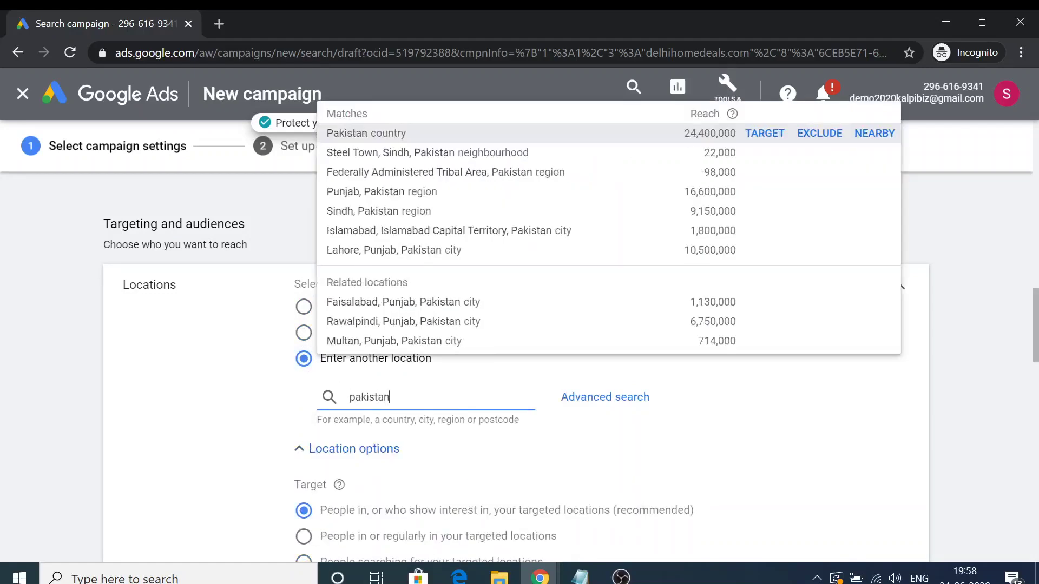
click(839, 139)
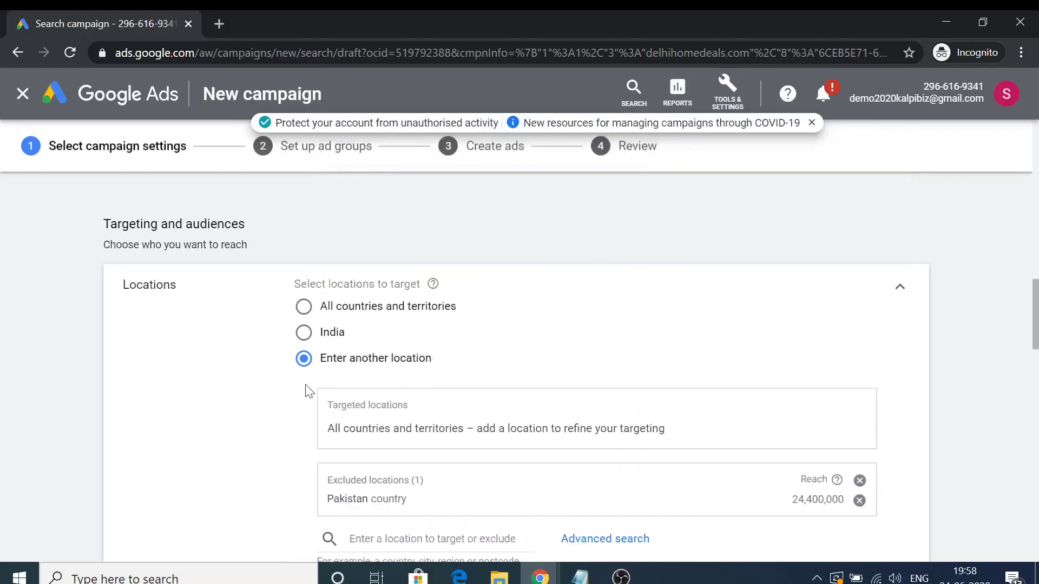
scroll(232, 422, down, 1)
scroll(231, 422, down, 1)
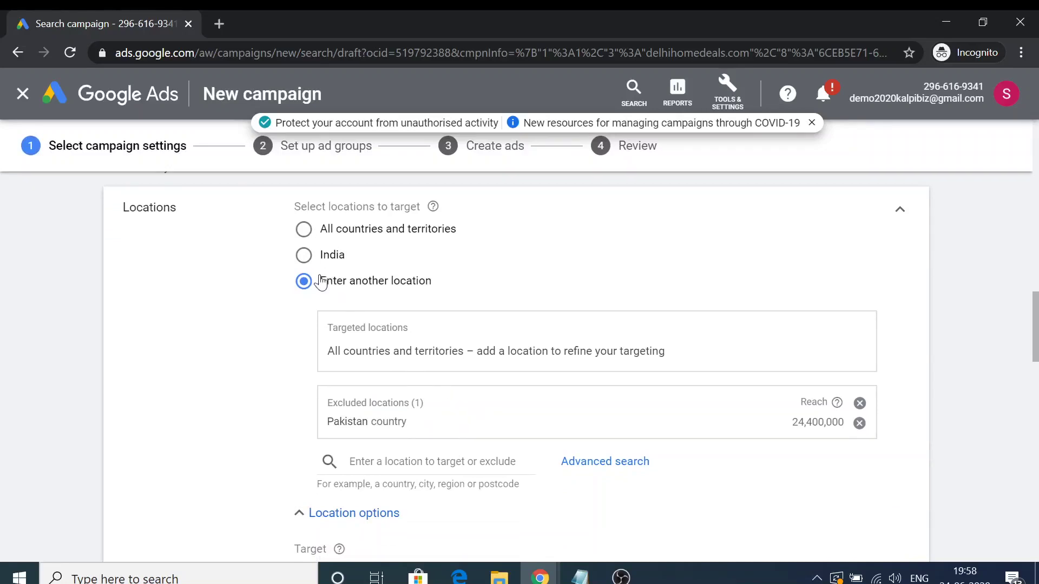
click(859, 422)
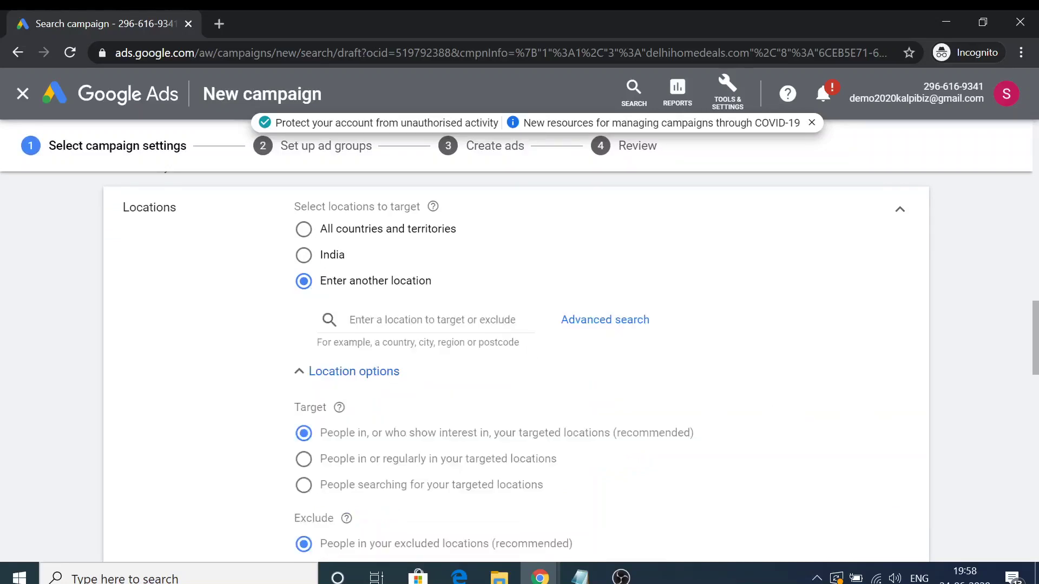
Target the 110014, Delhi, India postcode.
click(422, 319)
text(Delhi)
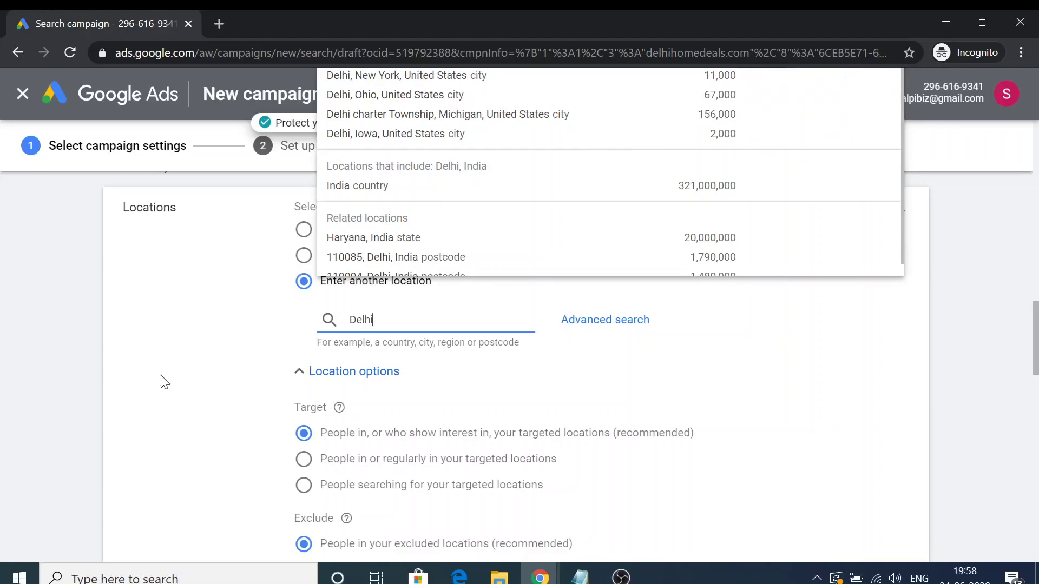
drag(374, 320, 303, 328)
text(110014)
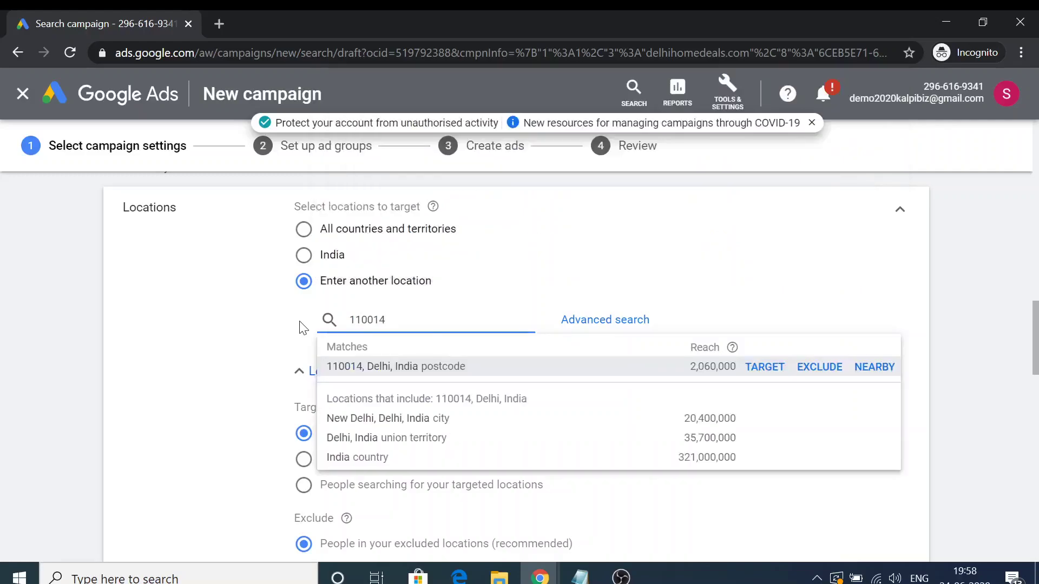
click(766, 366)
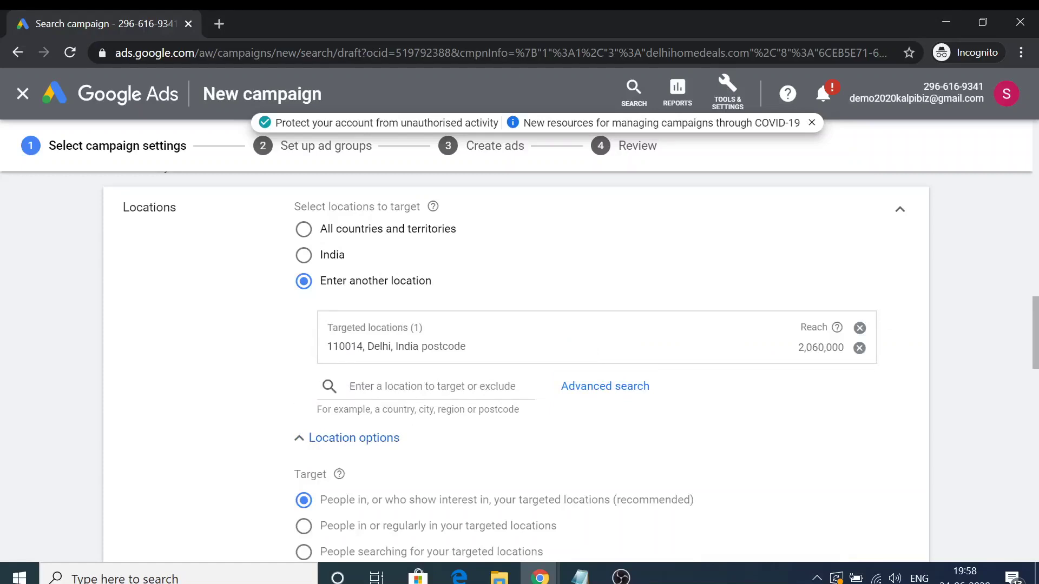
Add Hindi alongside English as a campaign language.
scroll(382, 382, down, 6)
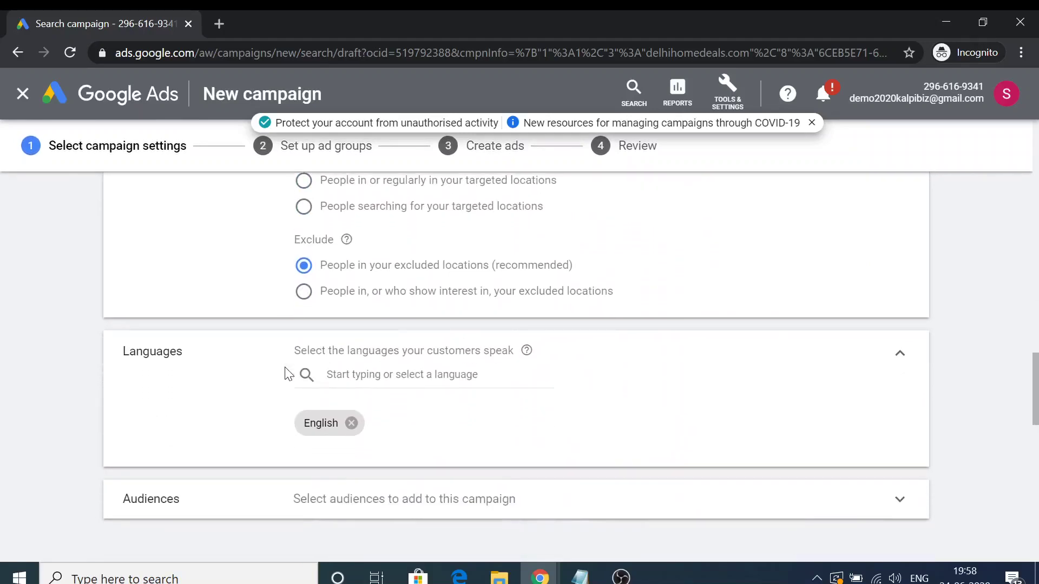
scroll(398, 318, down, 1)
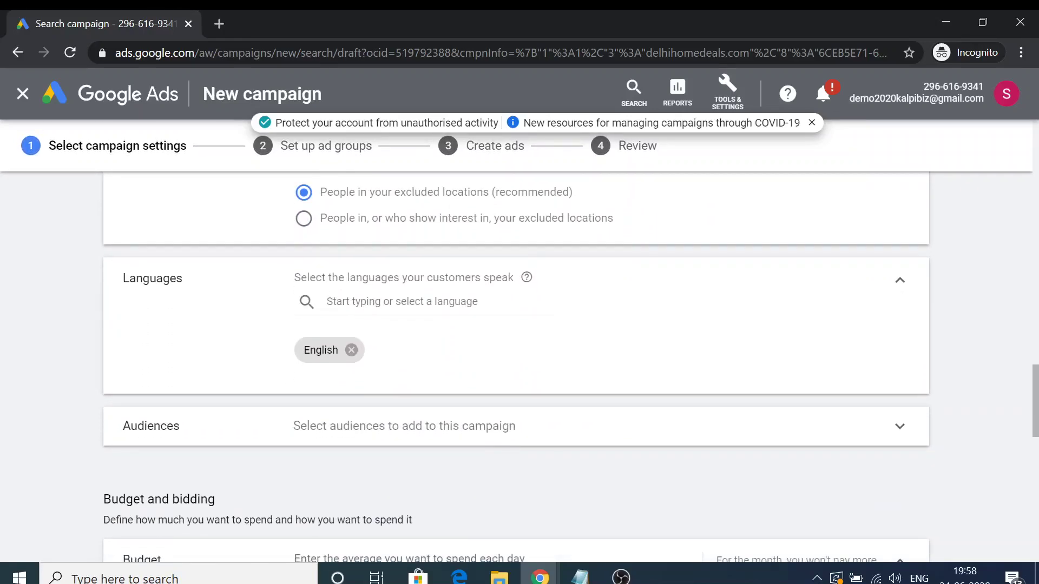
click(365, 304)
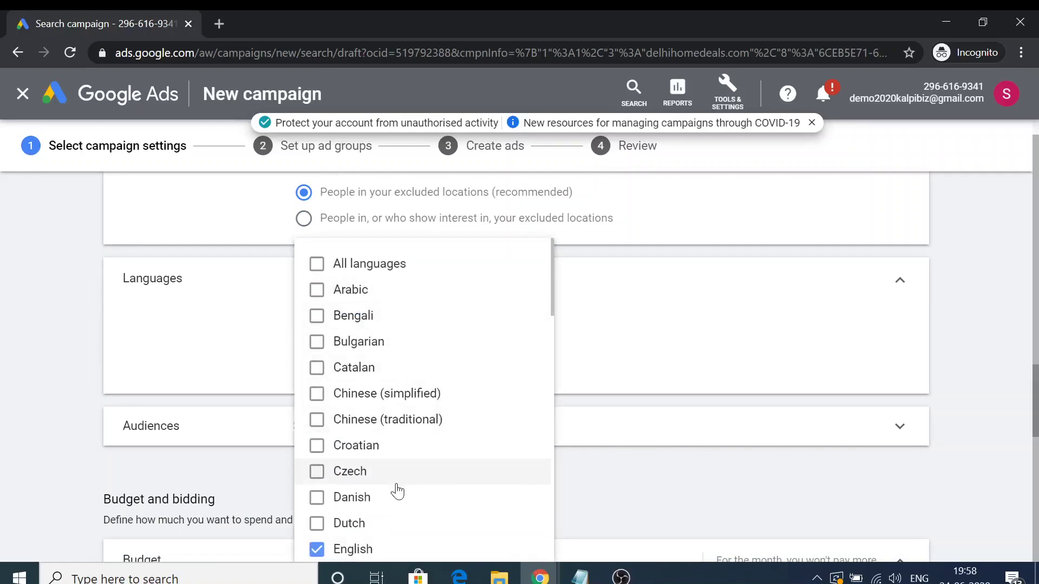
scroll(394, 490, down, 4)
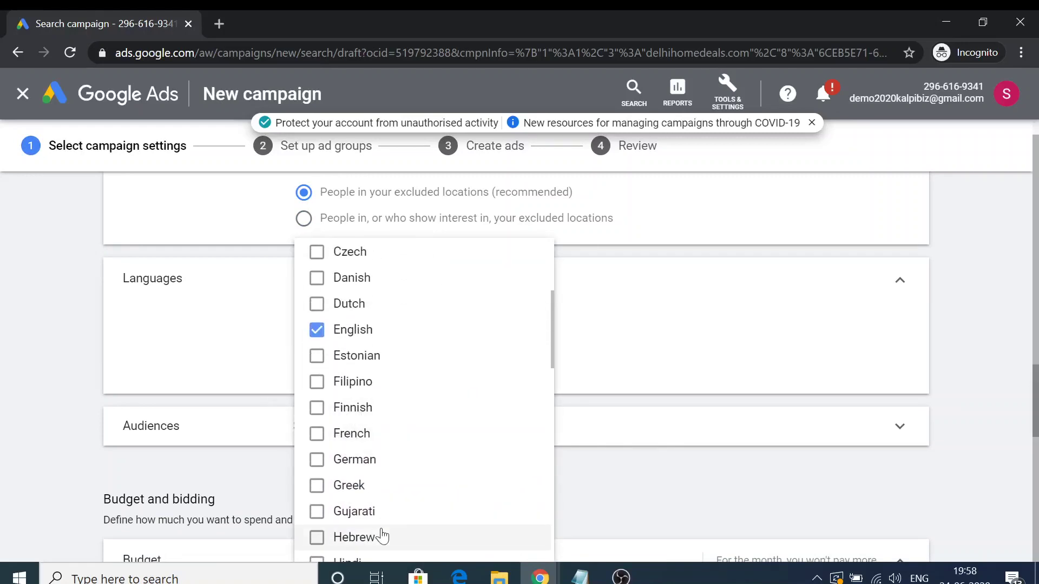
scroll(384, 519, down, 2)
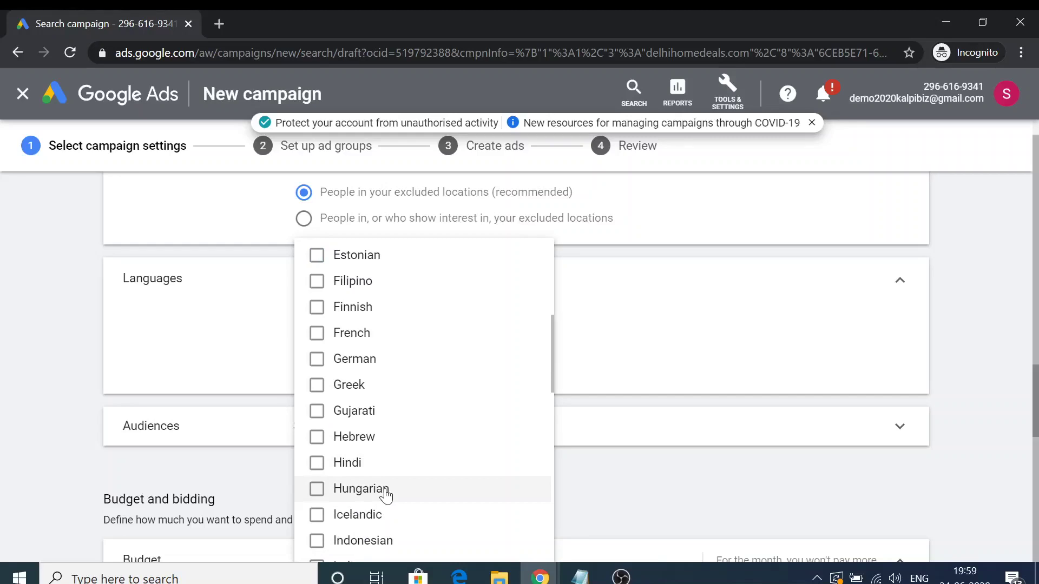
click(317, 463)
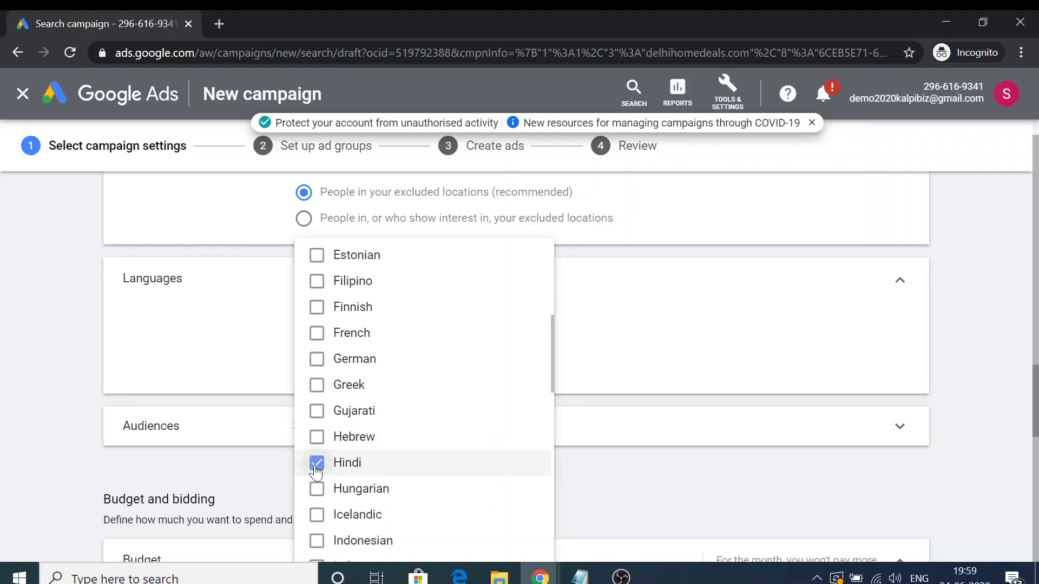
click(232, 359)
scroll(243, 352, down, 2)
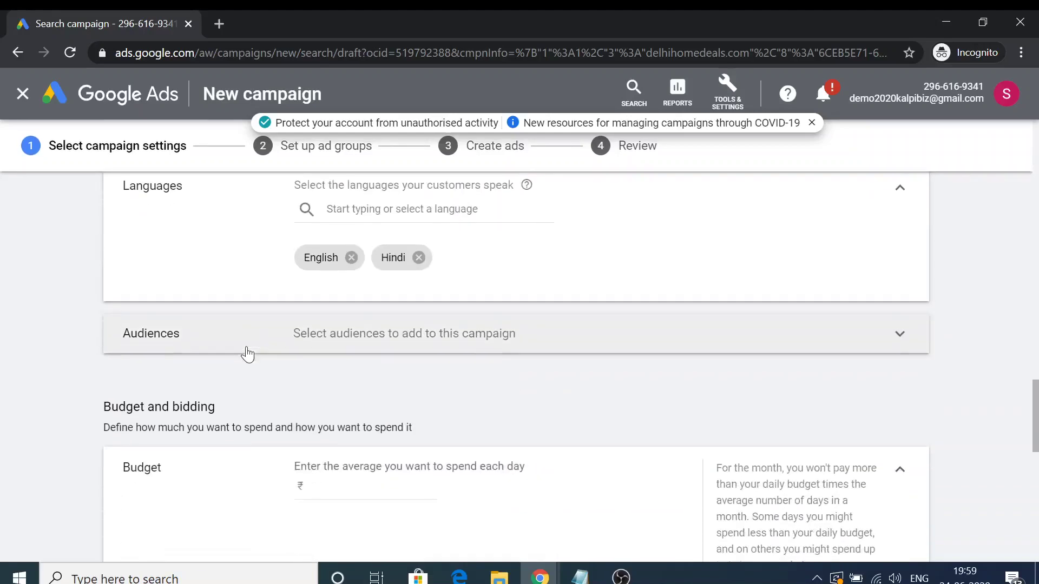
Expand Audiences and search for 'Shopper' audiences.
click(358, 333)
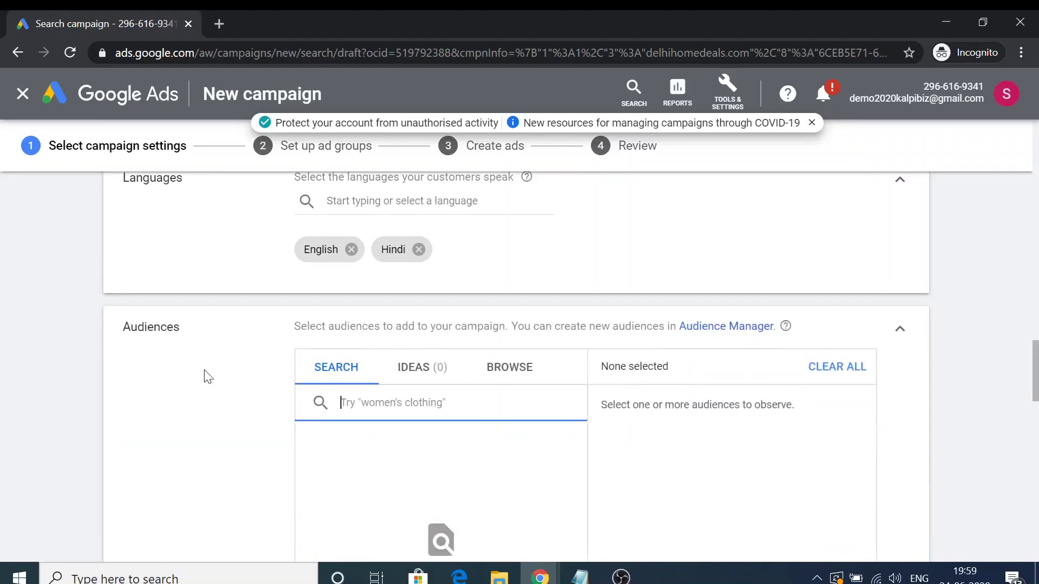
scroll(233, 374, down, 1)
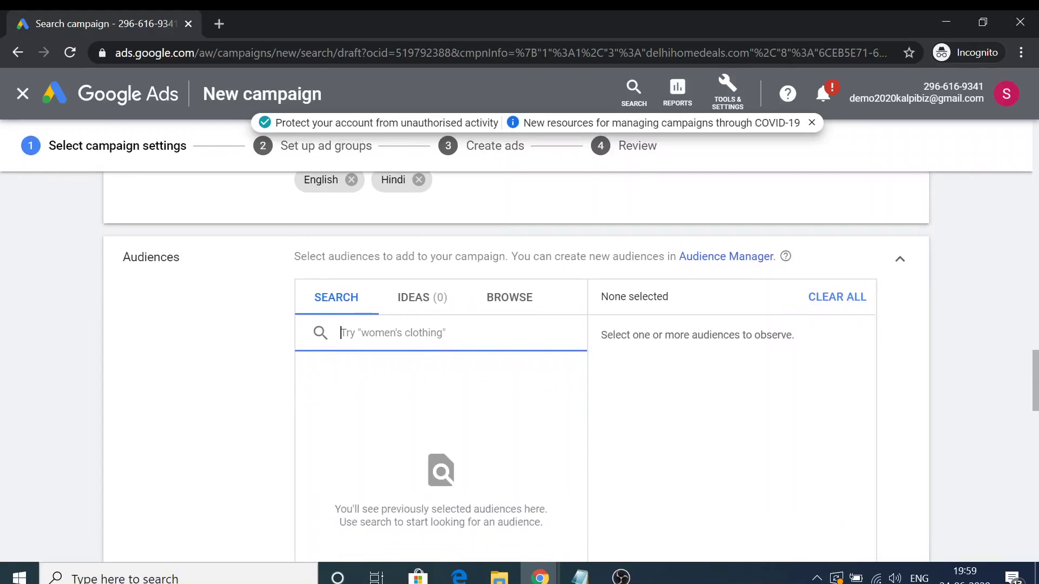
text(Shopper)
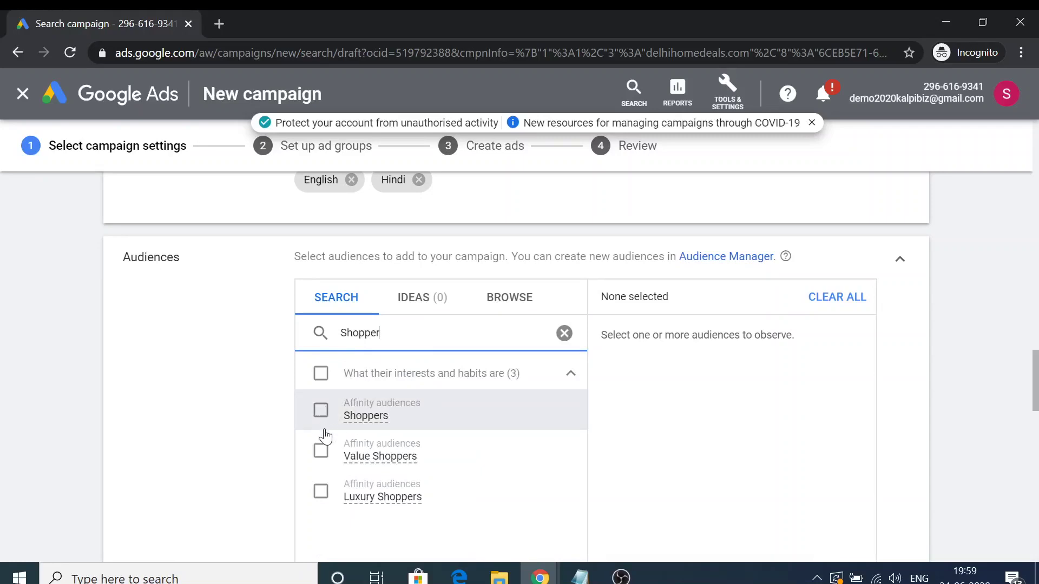
scroll(345, 455, down, 1)
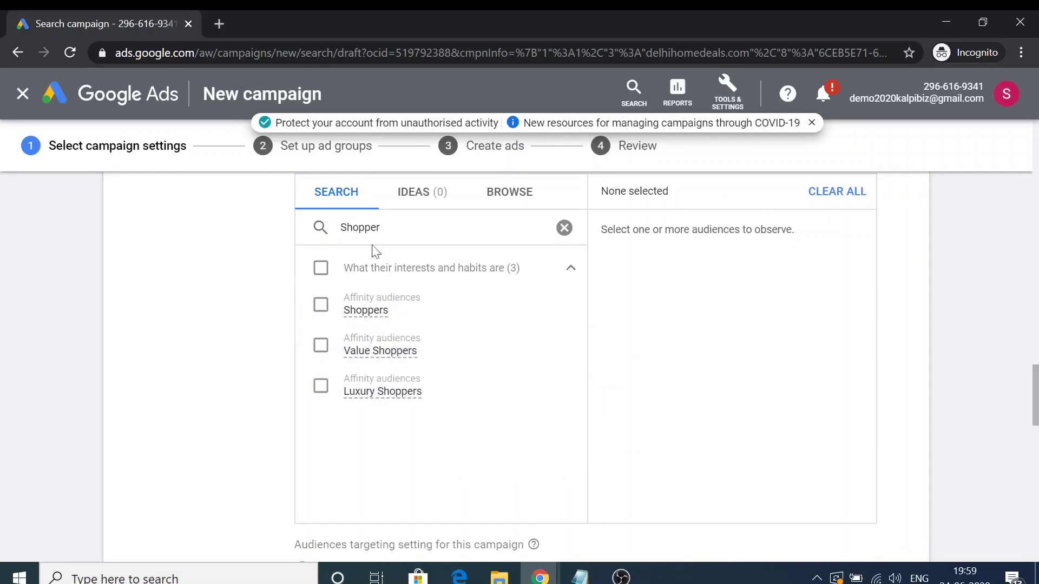
Search 'Teach' instead, then switch to Targeting and back to Observation (recommended).
key(ctrl+a)
text(Teach)
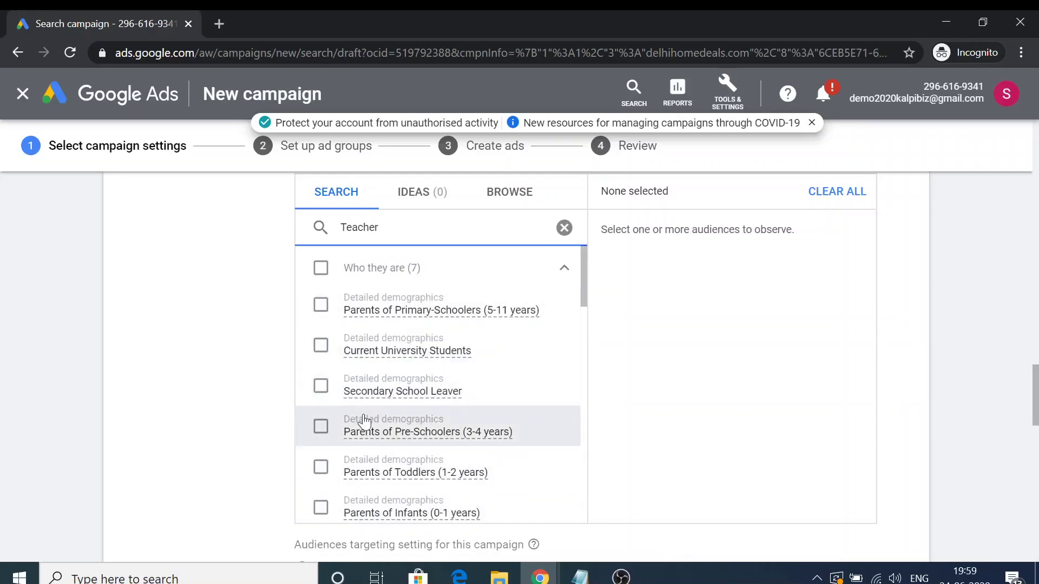
scroll(364, 421, down, 5)
scroll(372, 369, down, 7)
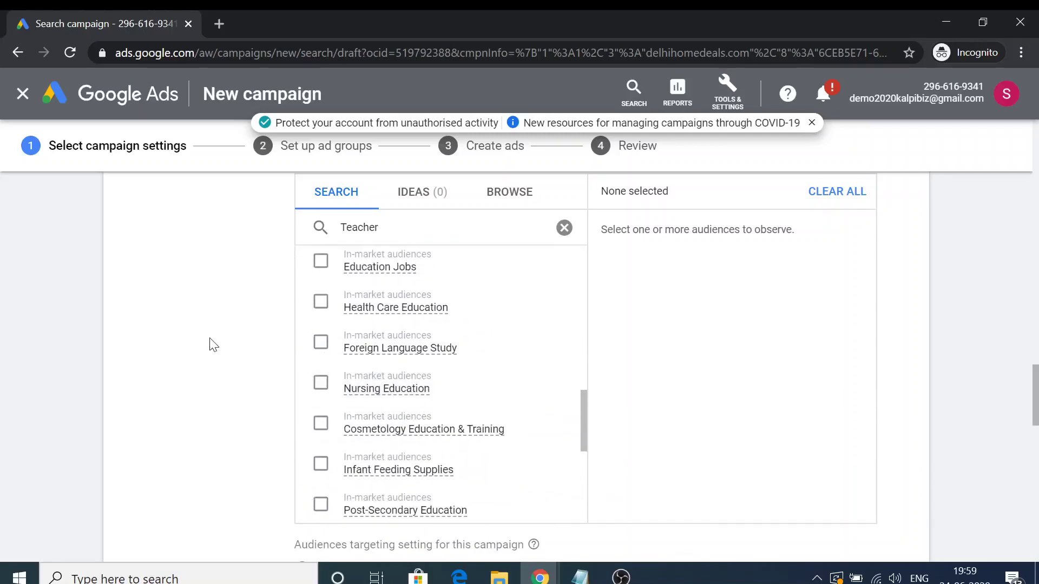
scroll(222, 256, up, 4)
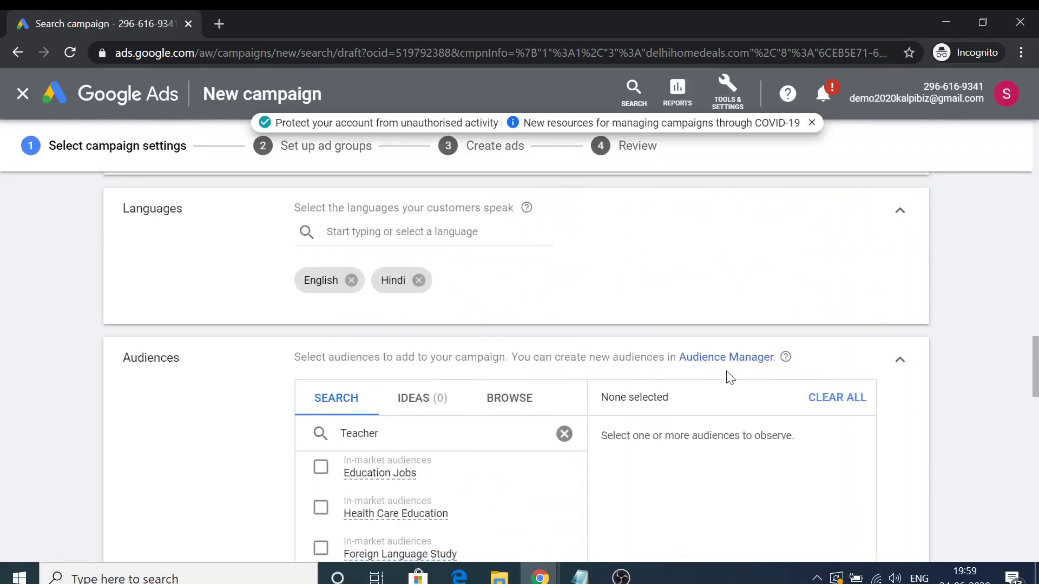
scroll(241, 372, down, 14)
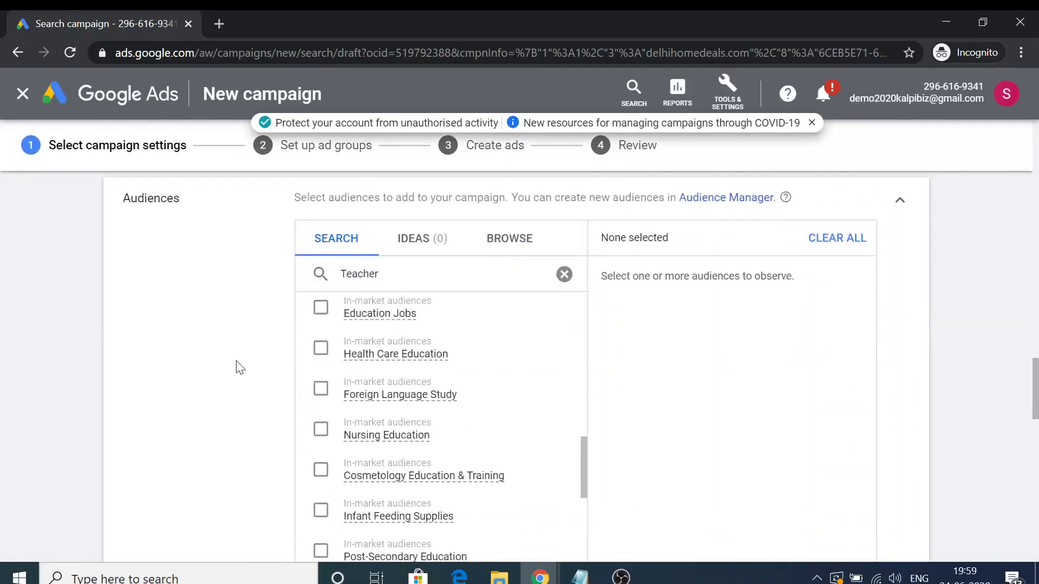
scroll(238, 347, down, 1)
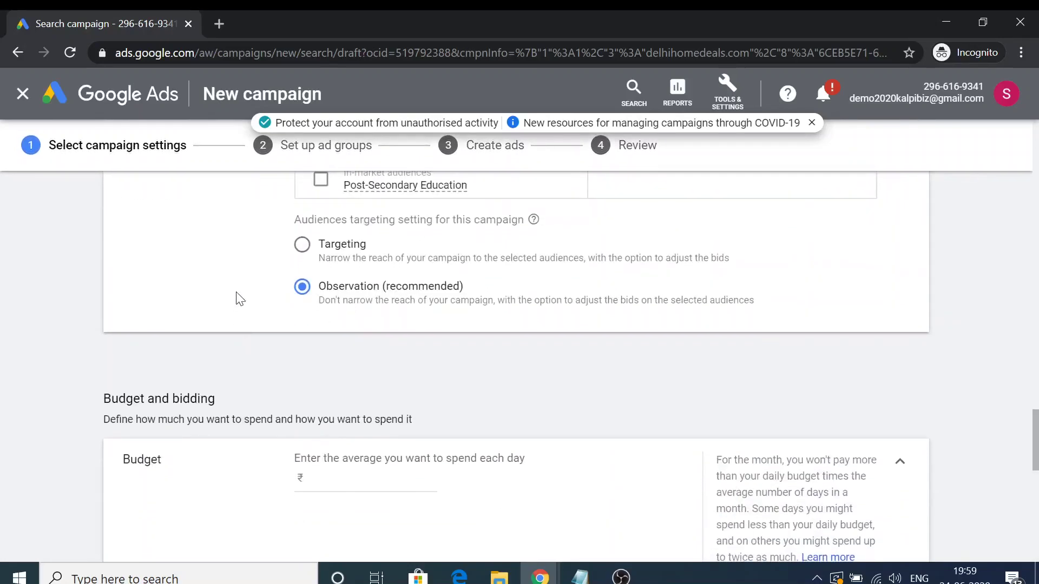
click(303, 243)
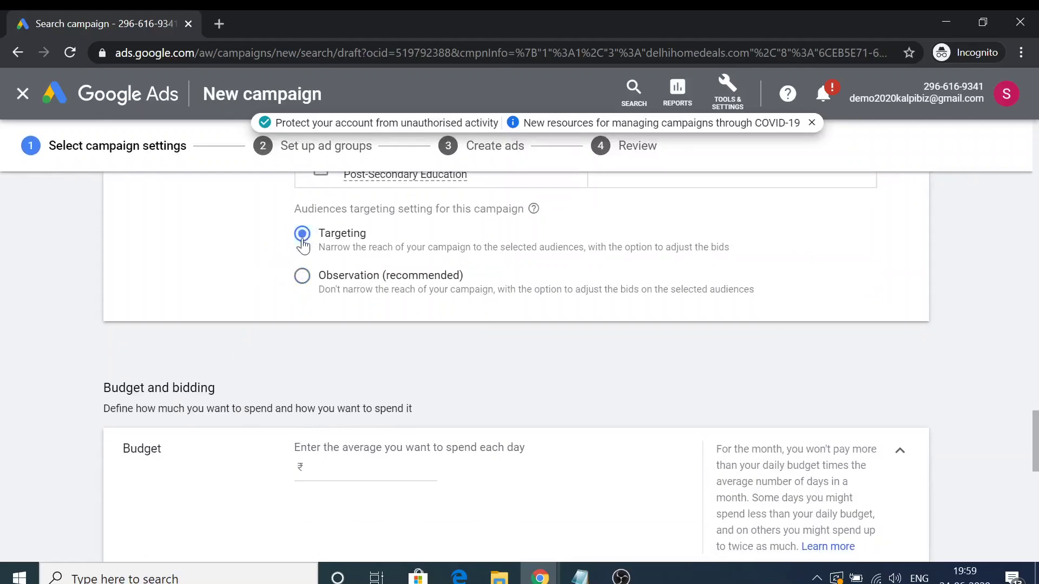
click(301, 279)
Keep Observation and set a ₹500.00 daily budget.
click(301, 276)
scroll(267, 327, down, 3)
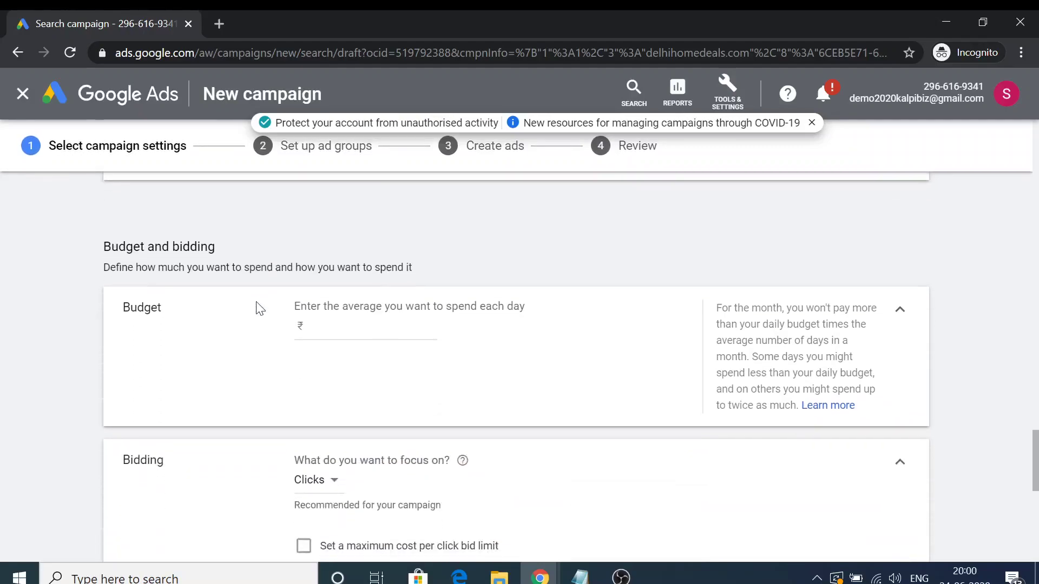
click(365, 279)
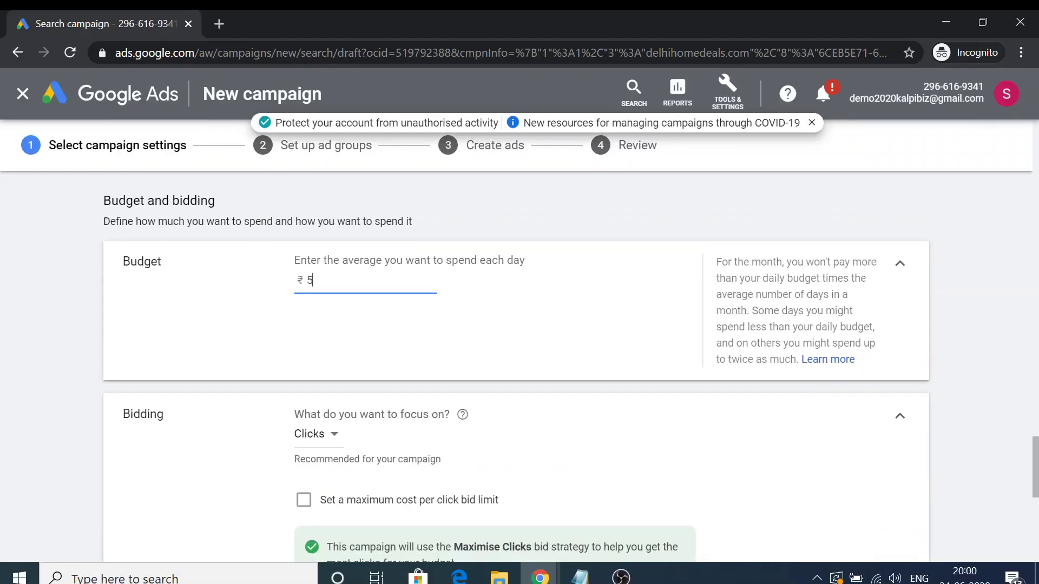
click(292, 315)
scroll(295, 311, down, 3)
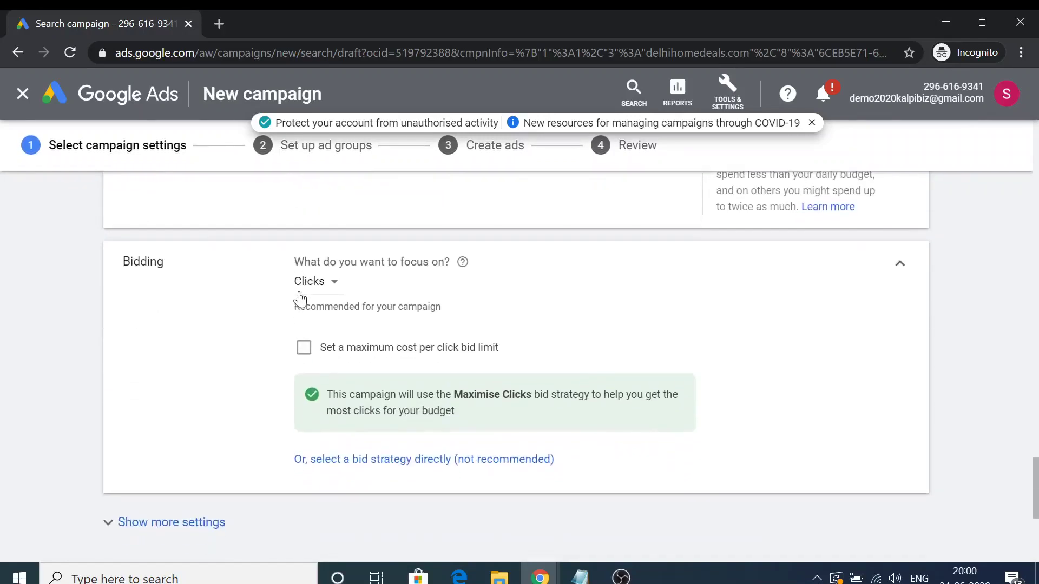
Keep Clicks bidding with a ₹3.00 maximum CPC limit and show more settings.
click(334, 282)
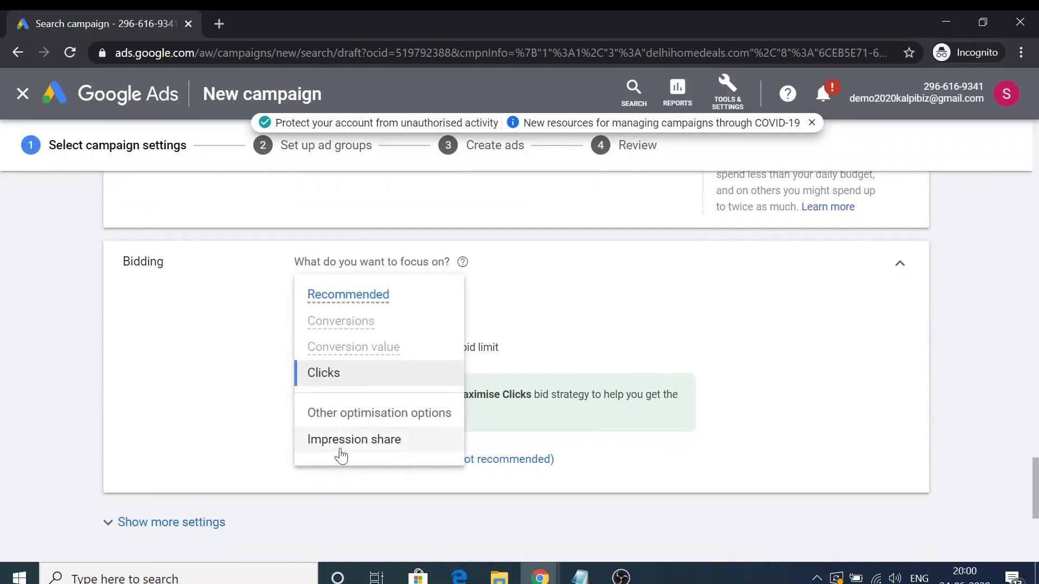
click(330, 382)
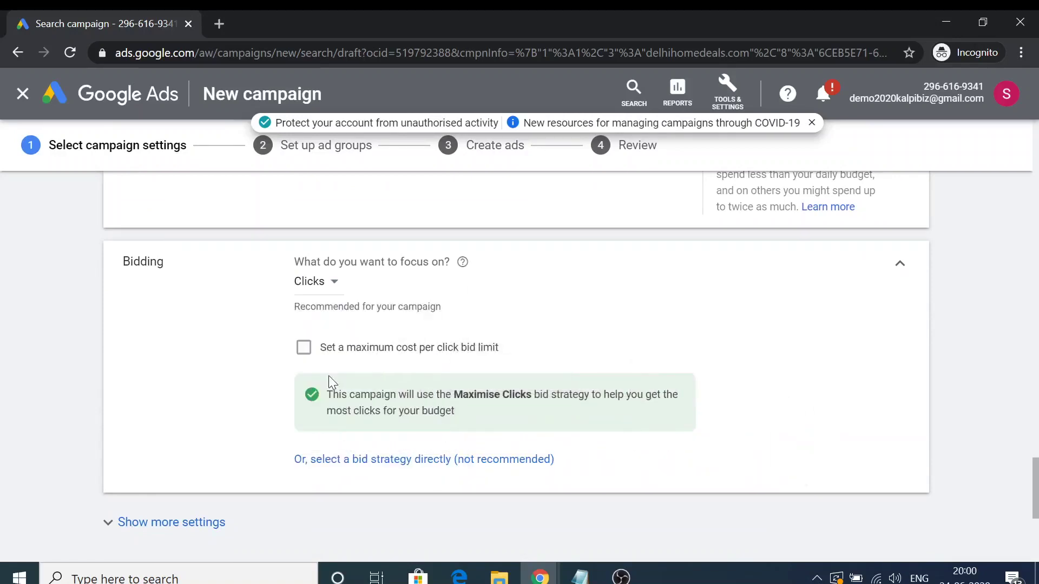
scroll(227, 359, down, 1)
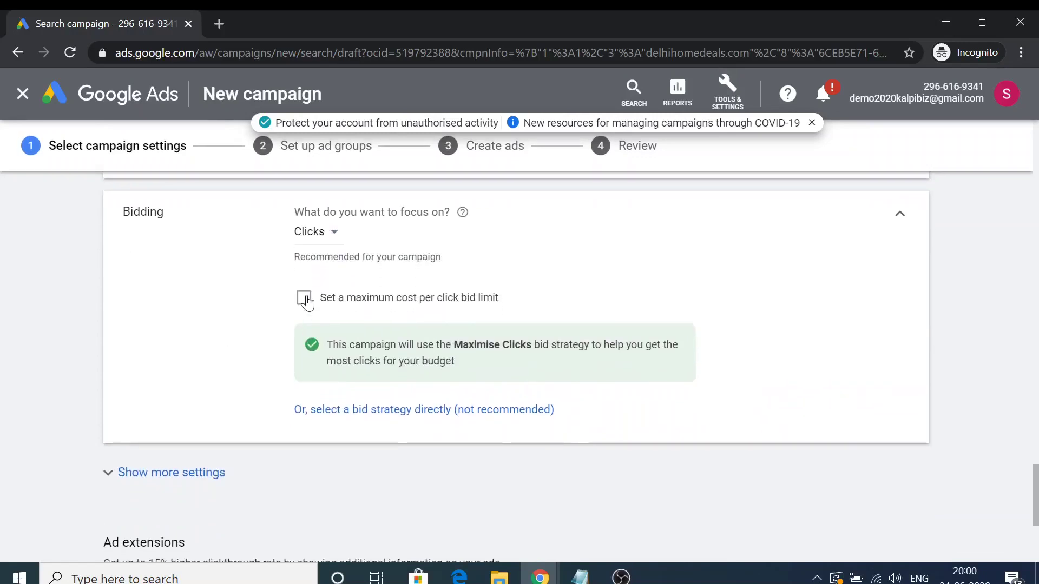
click(305, 299)
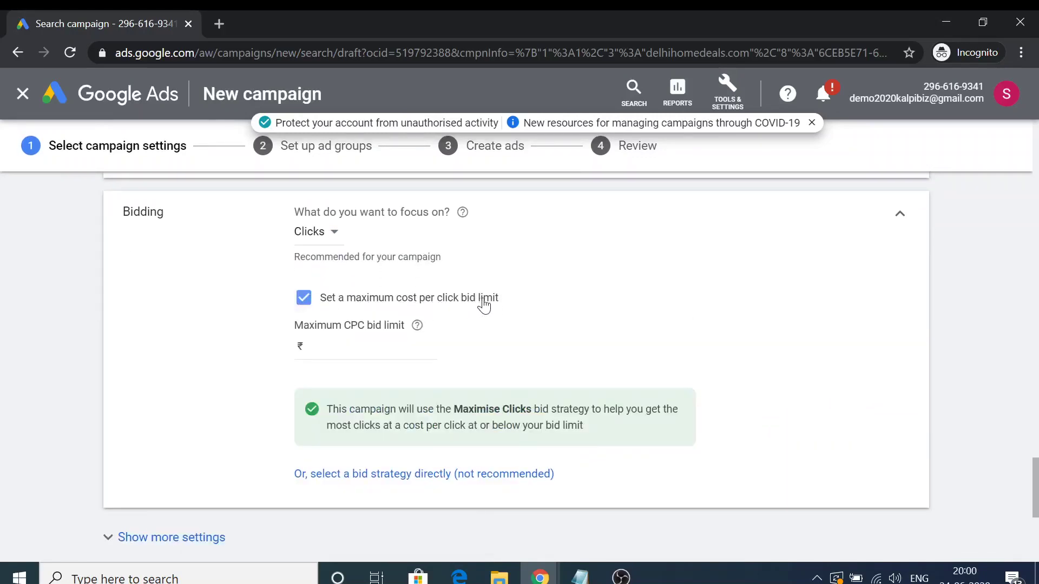
click(357, 346)
click(238, 375)
scroll(238, 366, down, 5)
click(196, 281)
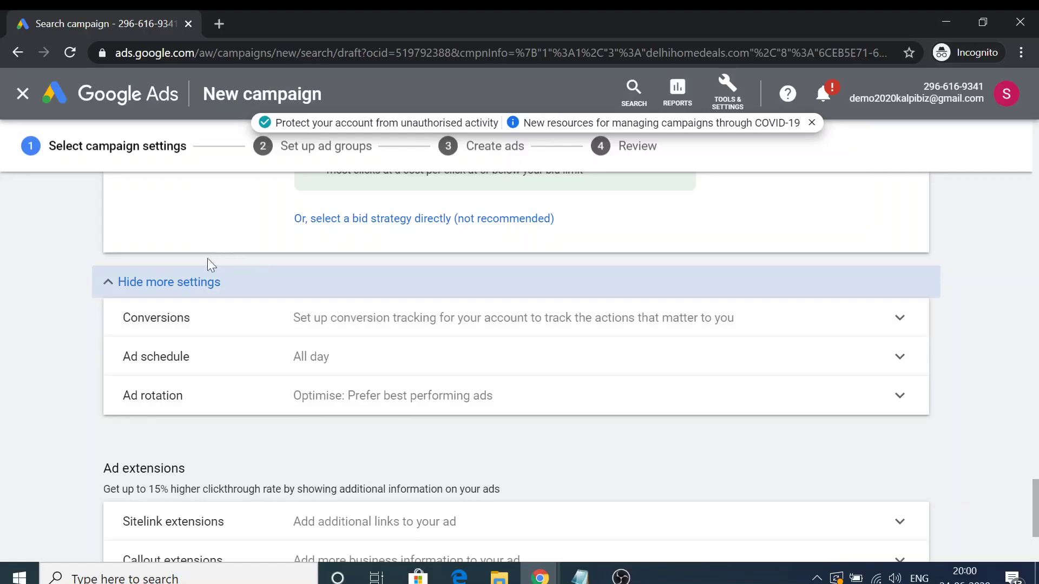
Collapse the extra campaign settings and bring the Ad extensions section into view.
click(108, 282)
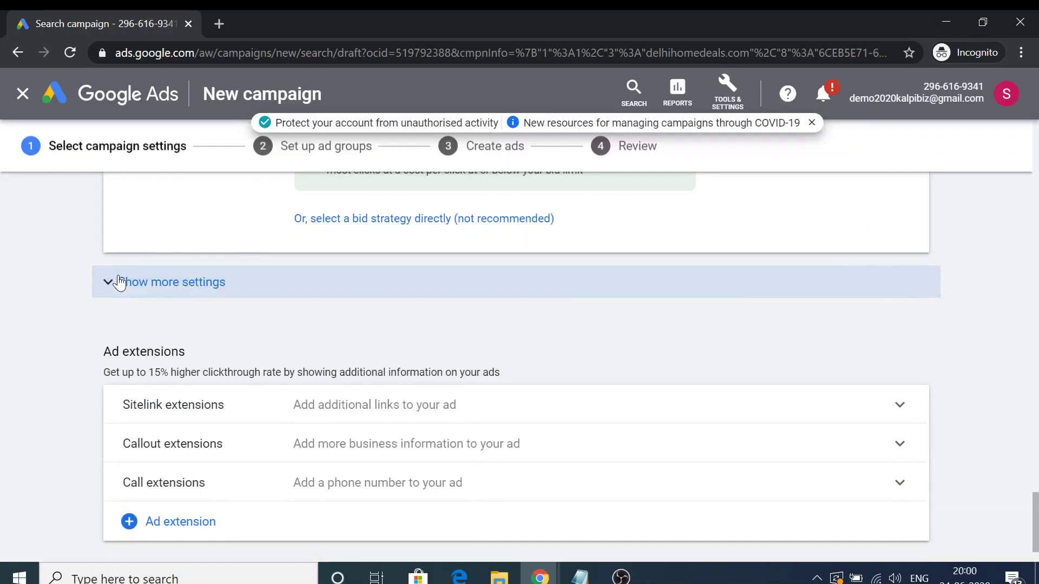
scroll(119, 282, down, 2)
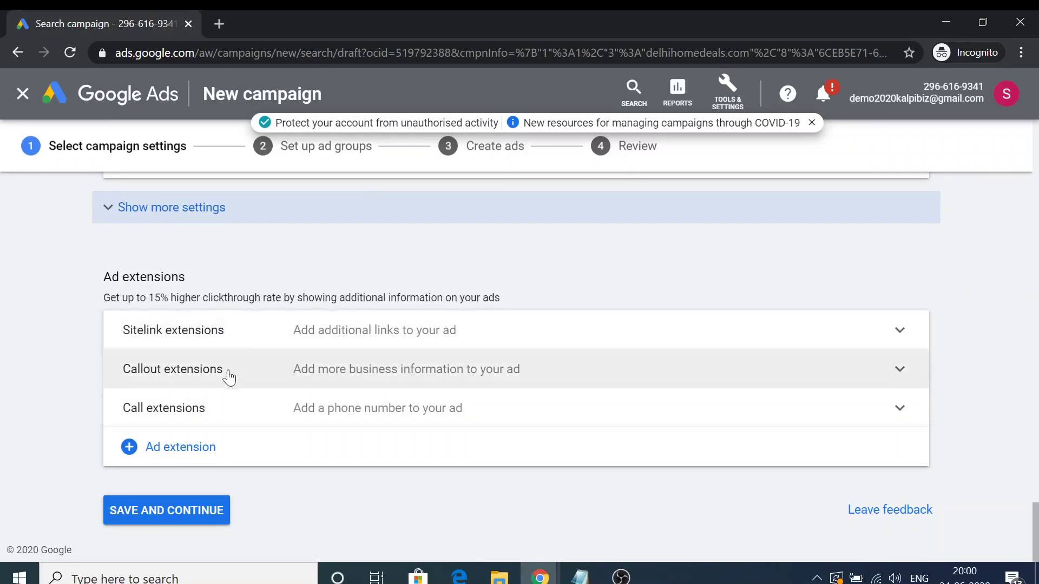
Search Google for 'photoshop course' in a new tab.
click(218, 23)
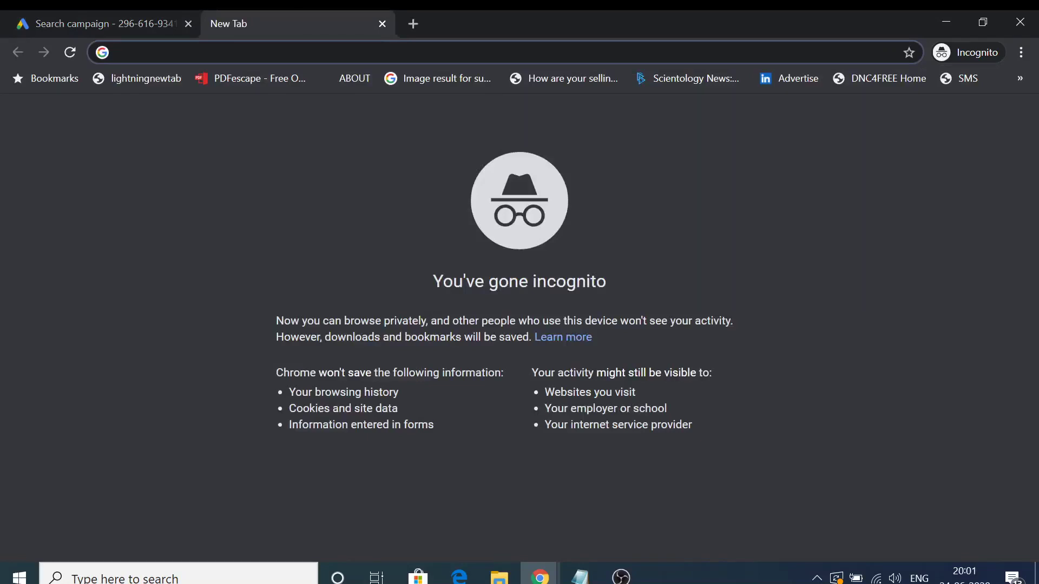
text(photoshop )
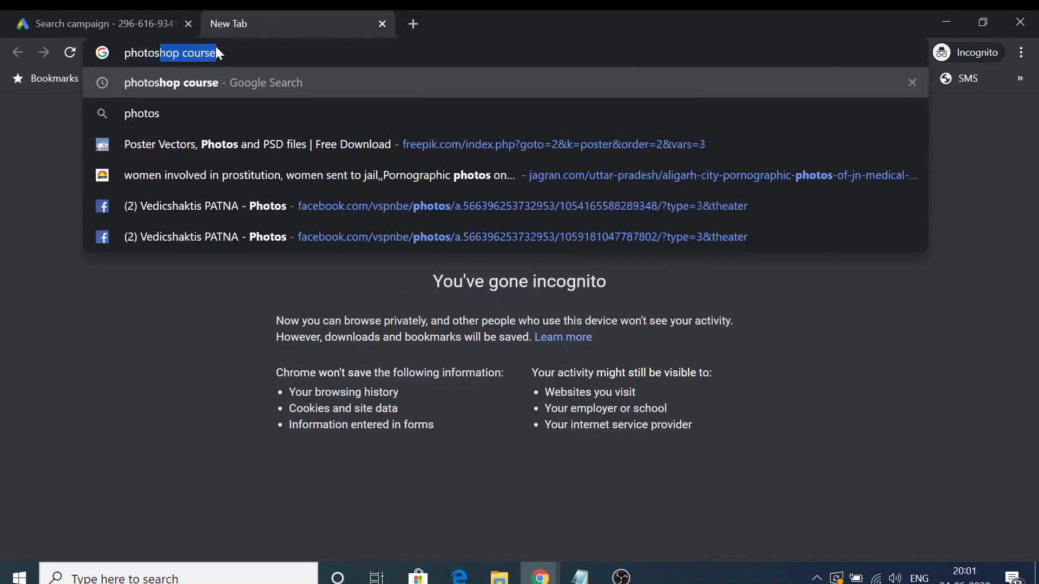
text(course)
key(Return)
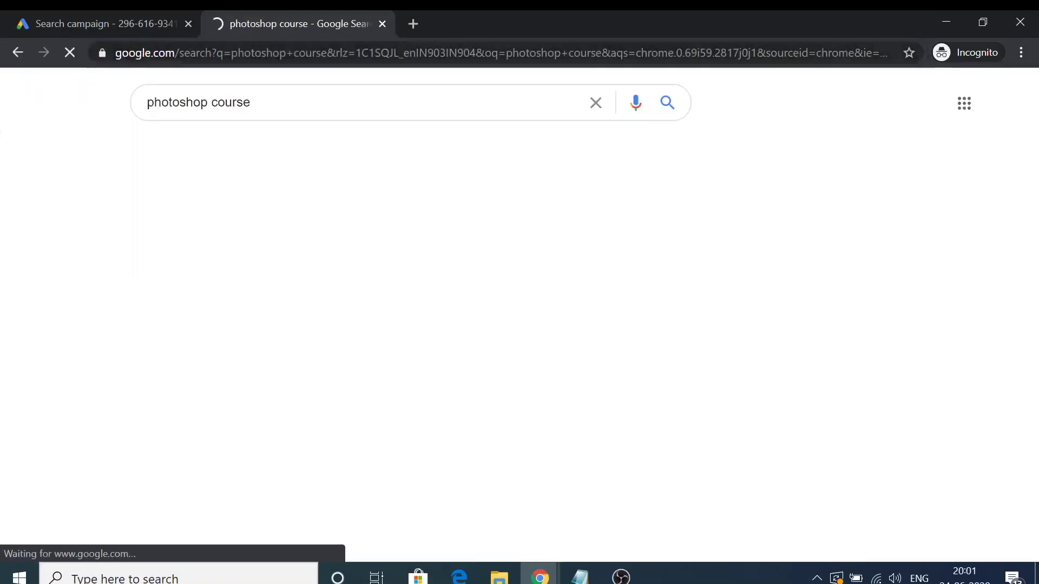
Search 'car insurance' in a new incognito tab and block the location request.
click(413, 24)
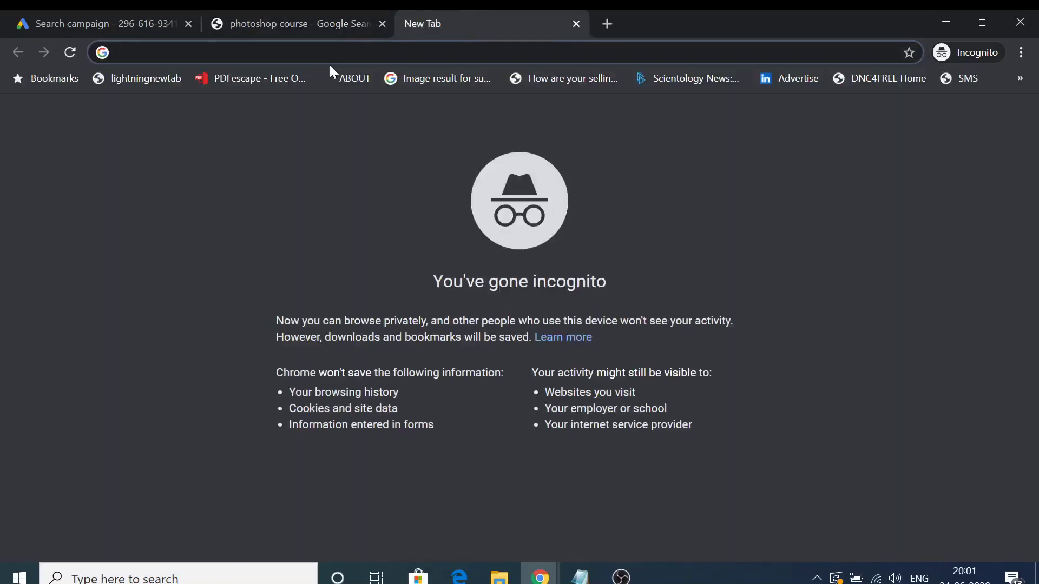
text(health insur)
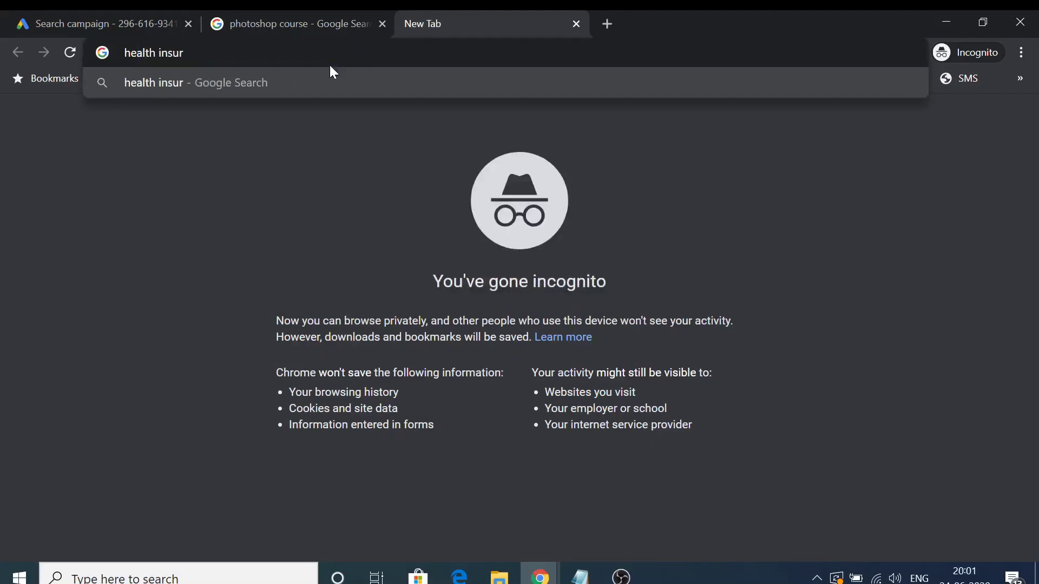
key(ctrl+a)
text(c)
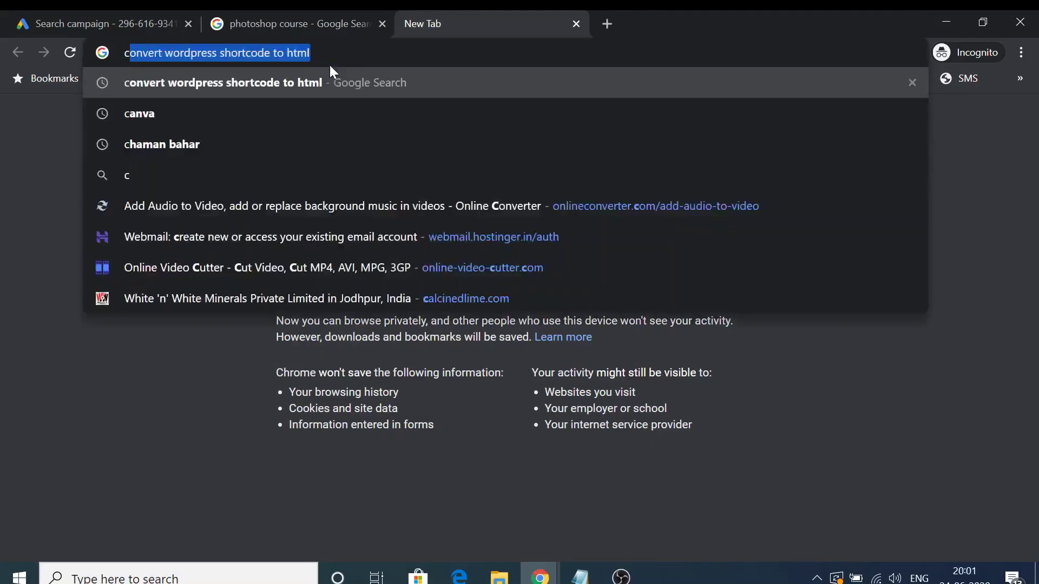
text(ar insurance)
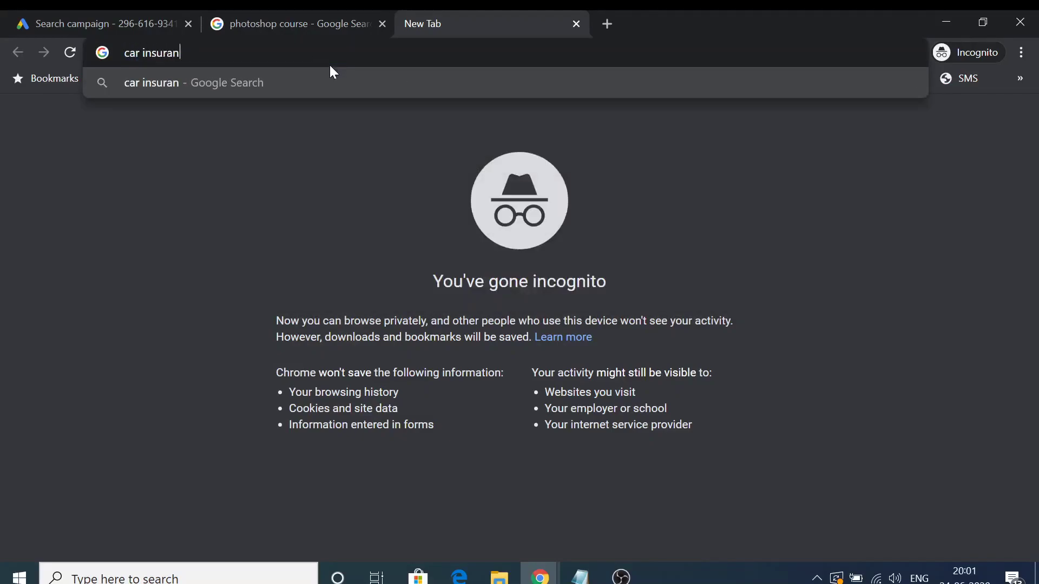
key(Return)
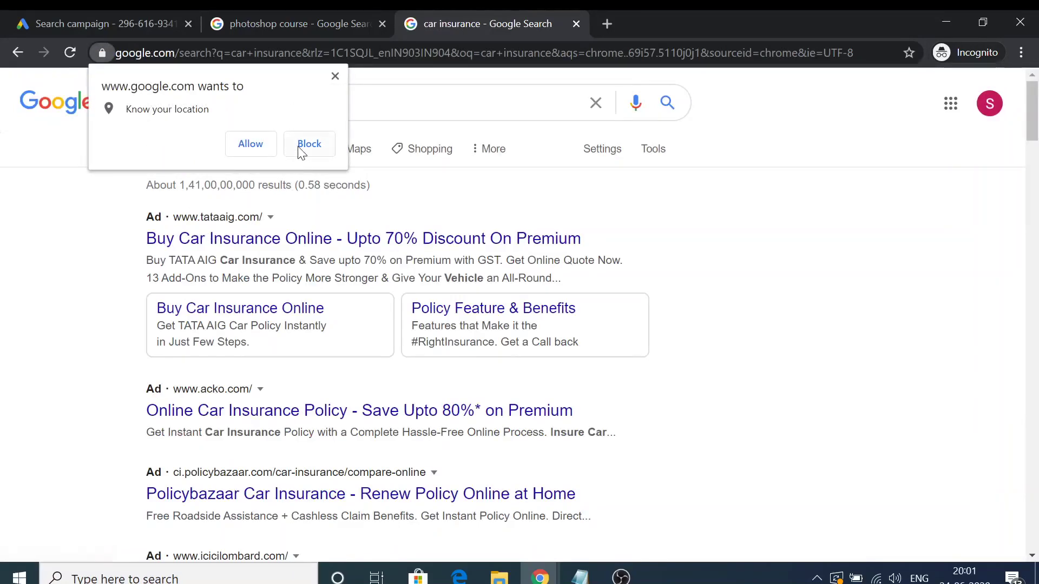
click(300, 151)
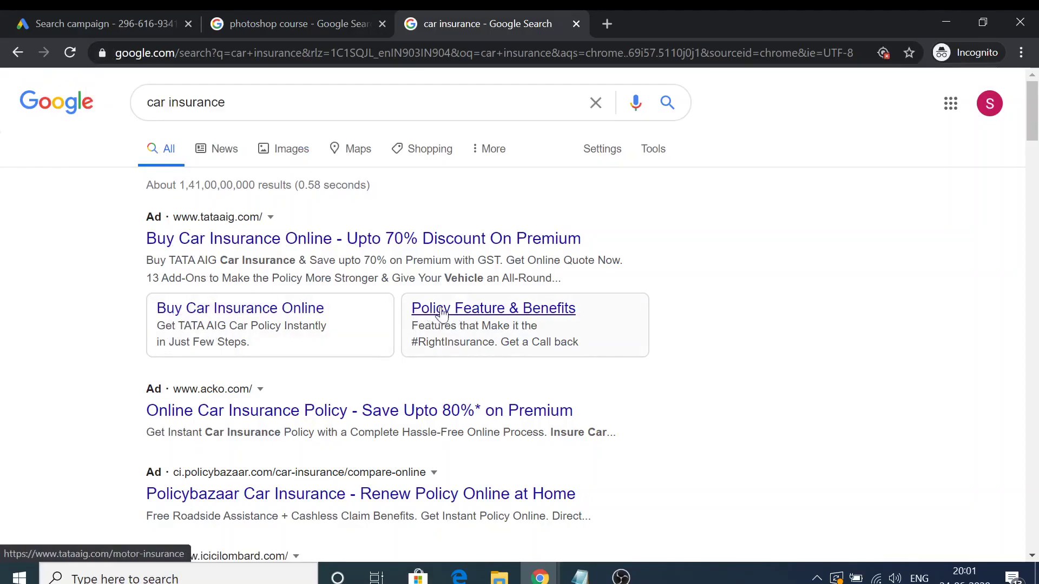
Visit the TATA AIG ad's sitelink page, then go back to the car insurance results.
click(182, 16)
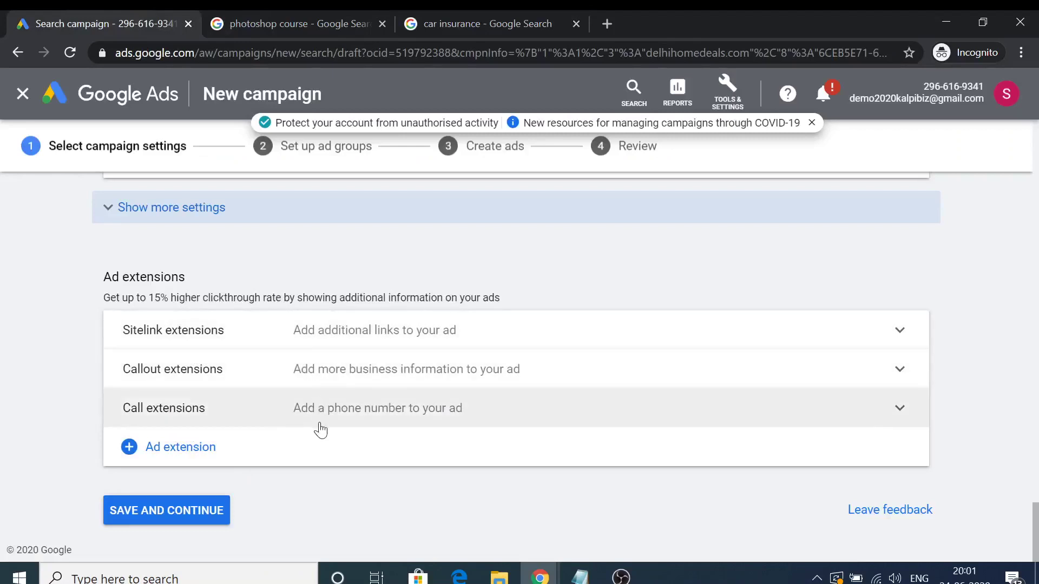
click(447, 16)
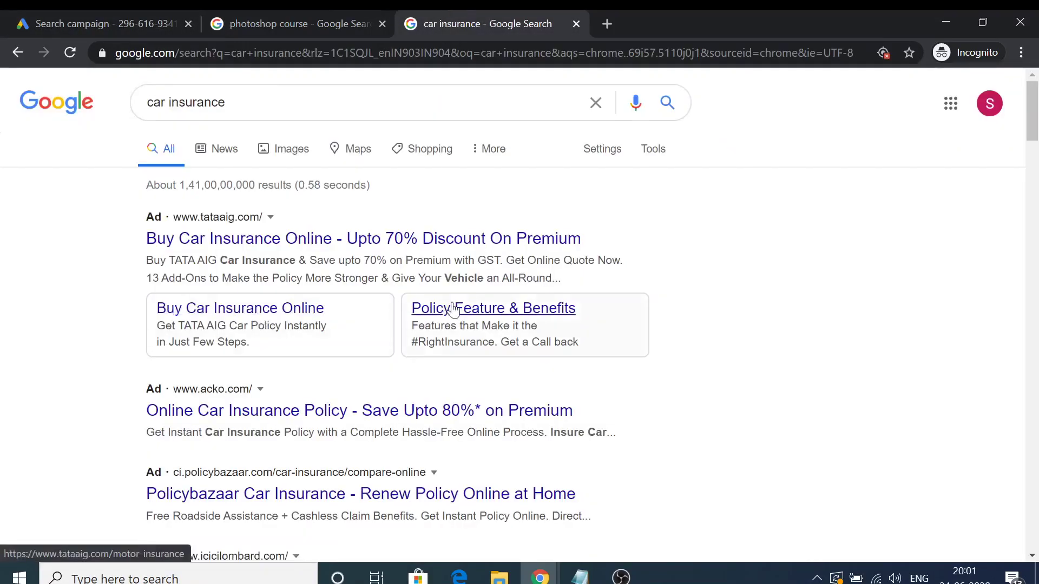
click(474, 313)
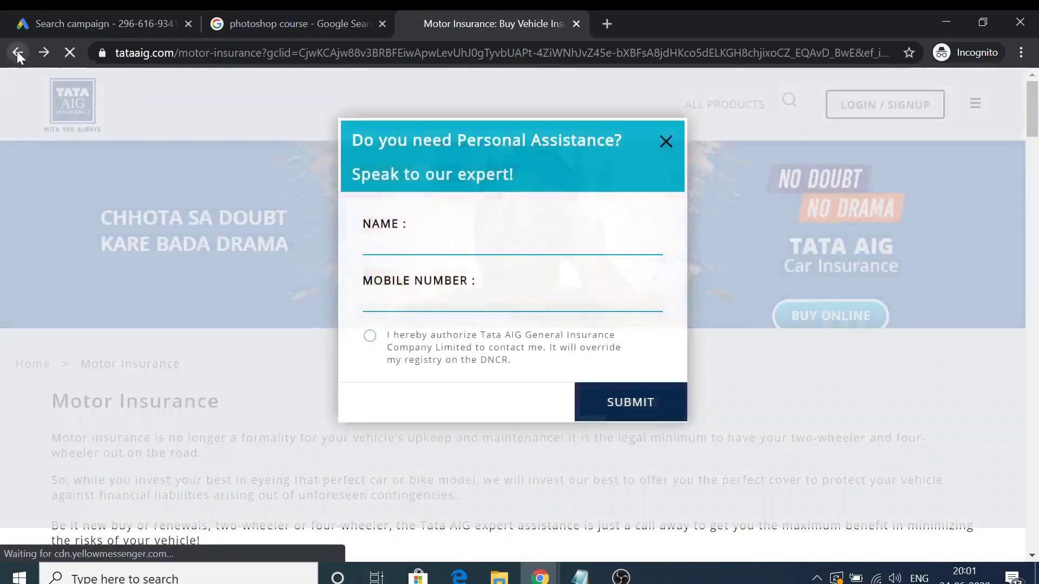
click(17, 52)
Browse the ads in the car insurance and photoshop course results.
scroll(123, 350, down, 5)
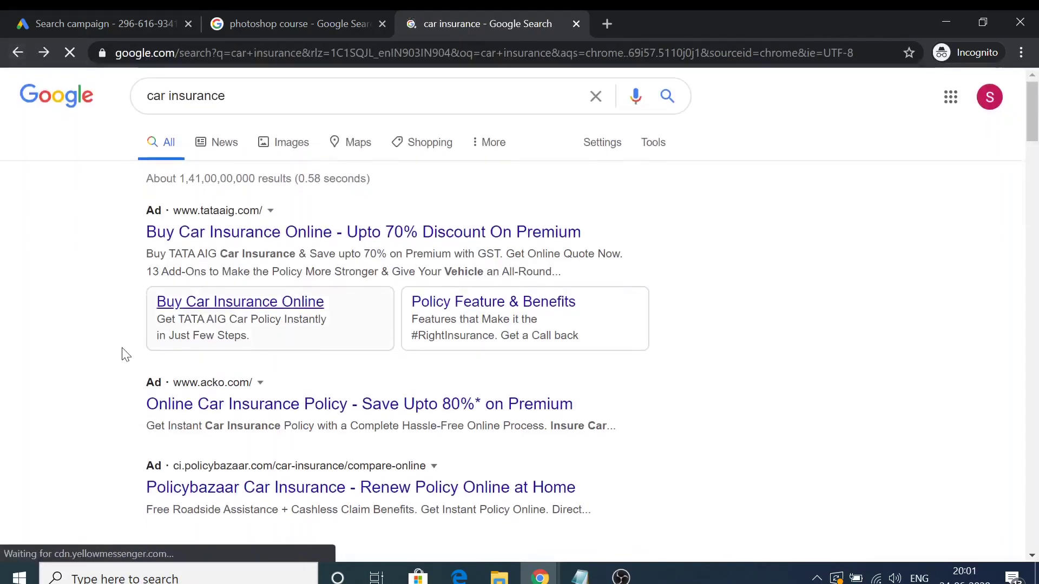
scroll(123, 346, down, 3)
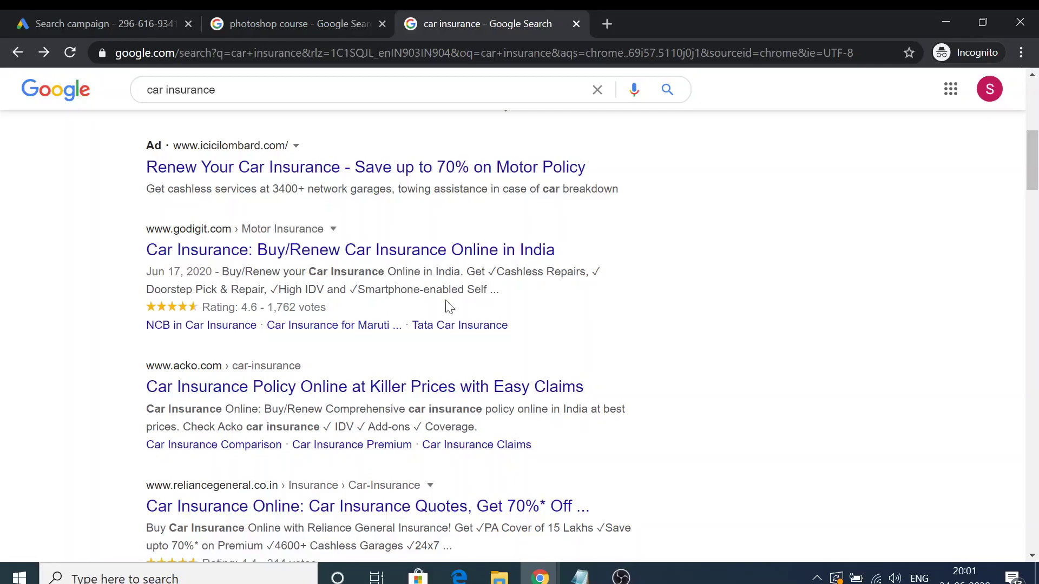
scroll(508, 309, up, 8)
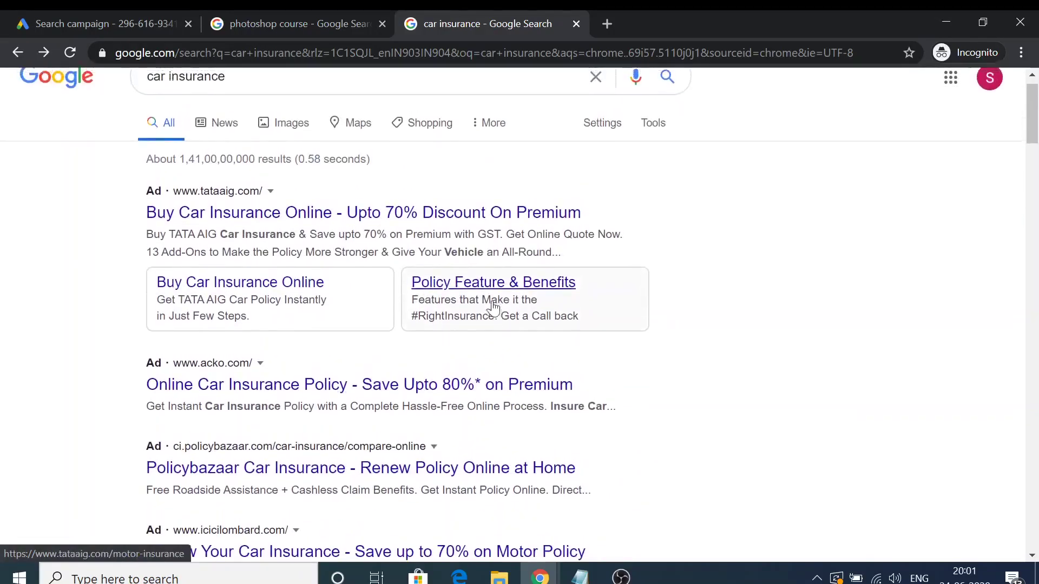
click(311, 12)
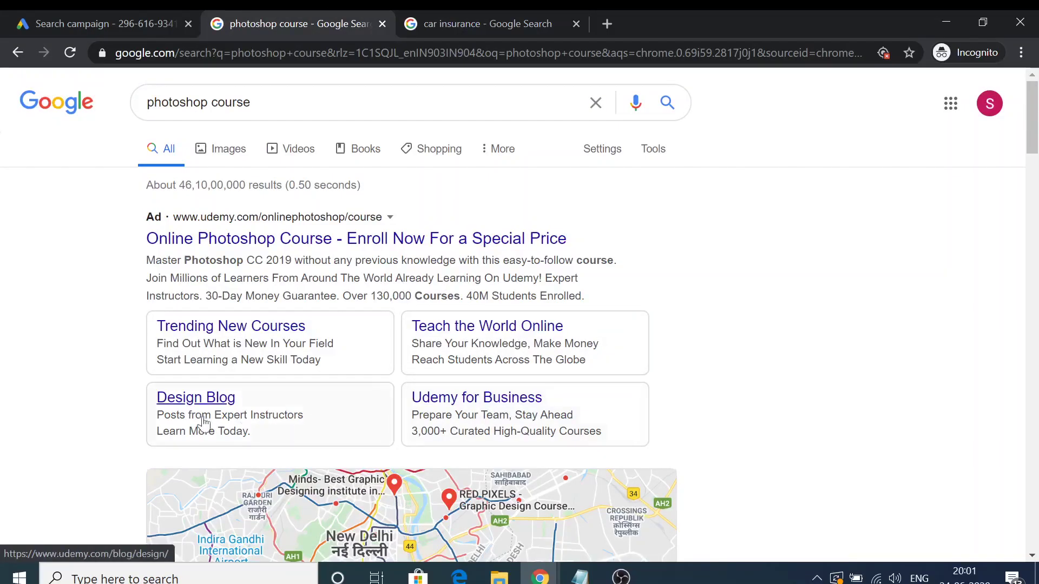
scroll(193, 423, down, 1)
scroll(200, 419, down, 10)
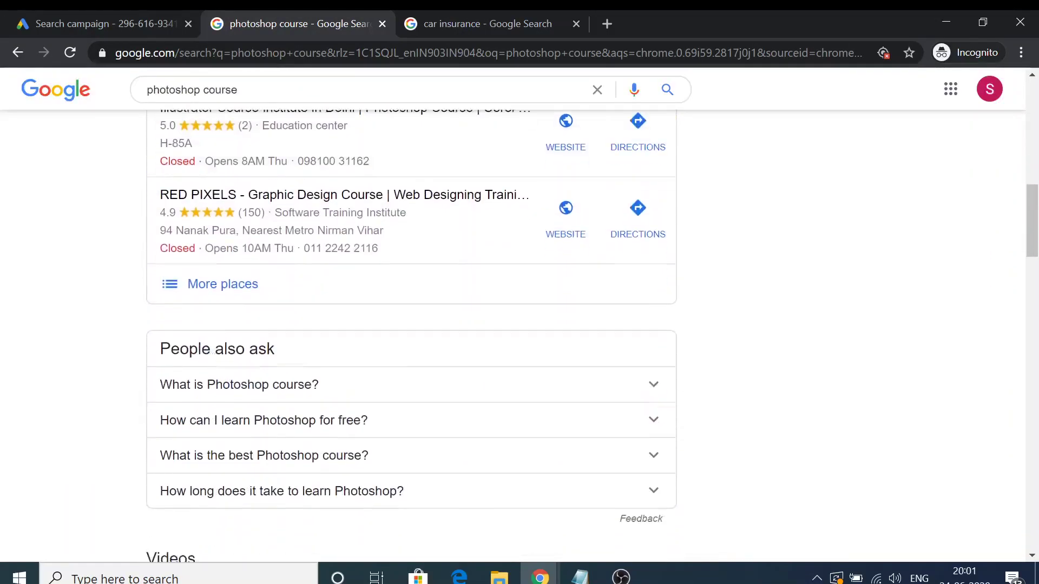
scroll(209, 415, down, 8)
scroll(278, 330, up, 12)
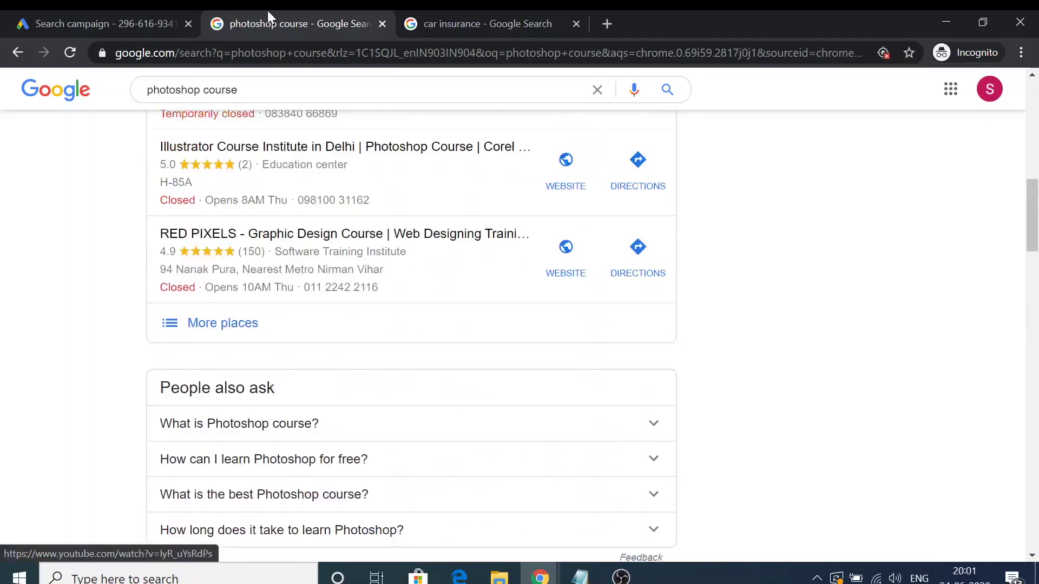
Replace the photoshop course search with 'IELTs classes near me'.
click(137, 13)
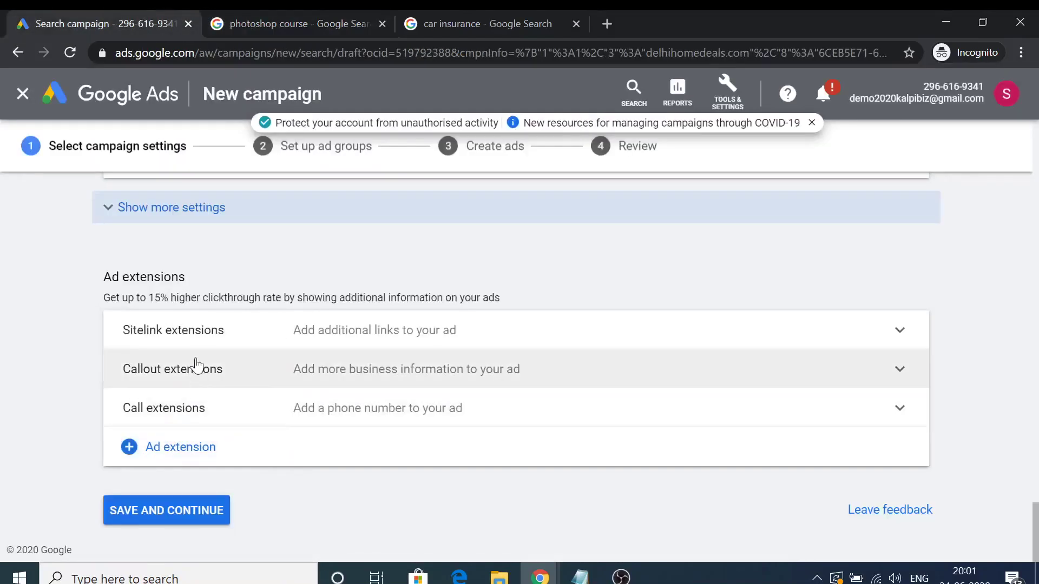
click(464, 10)
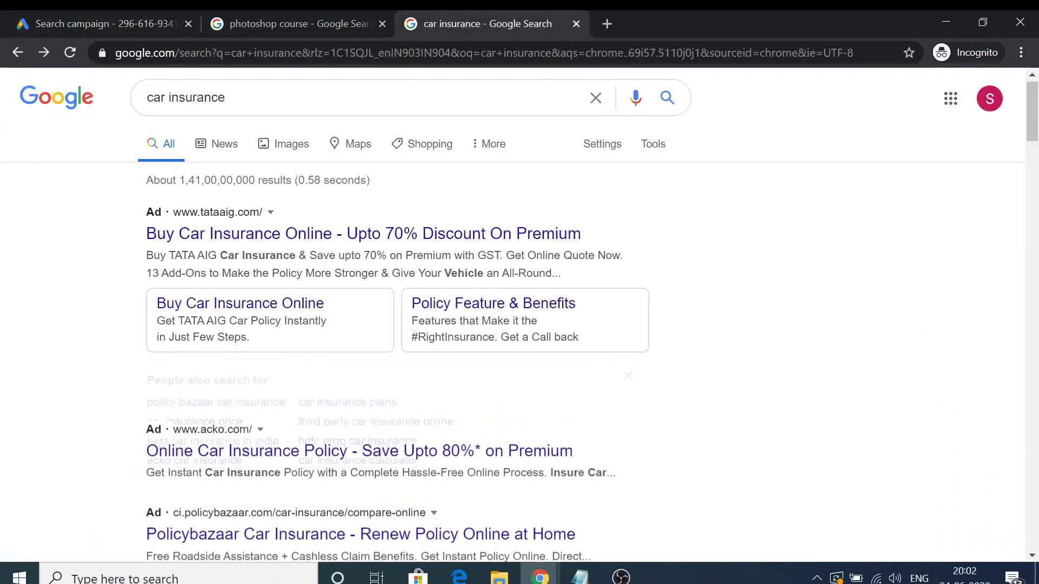
click(48, 11)
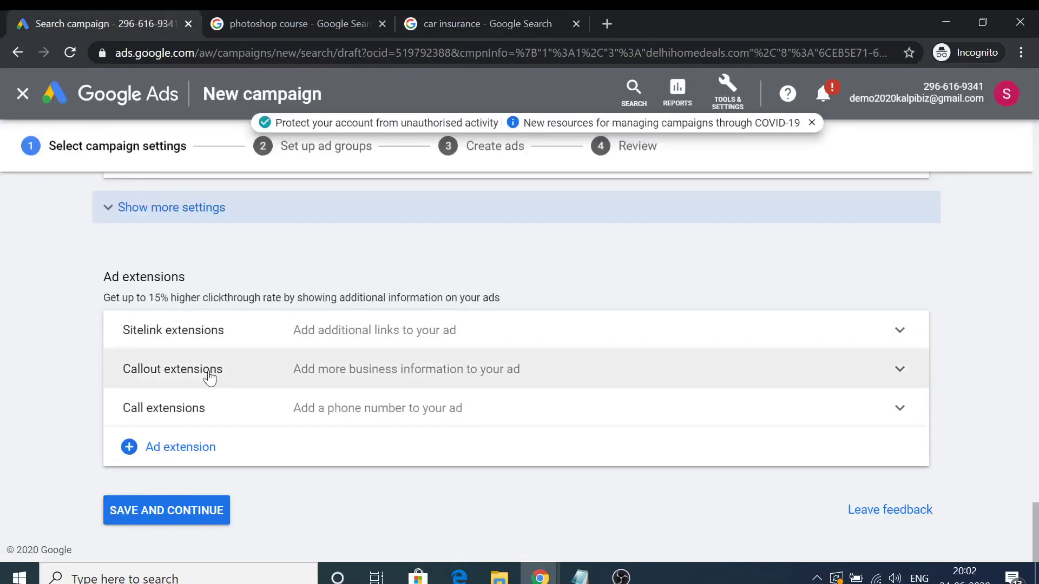
click(276, 11)
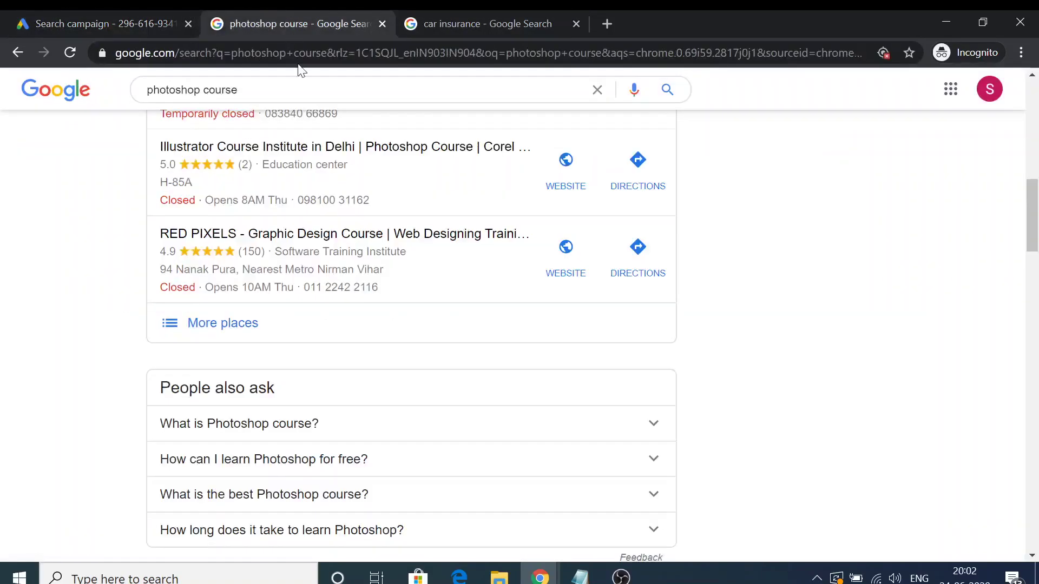
click(295, 53)
text(IELT)
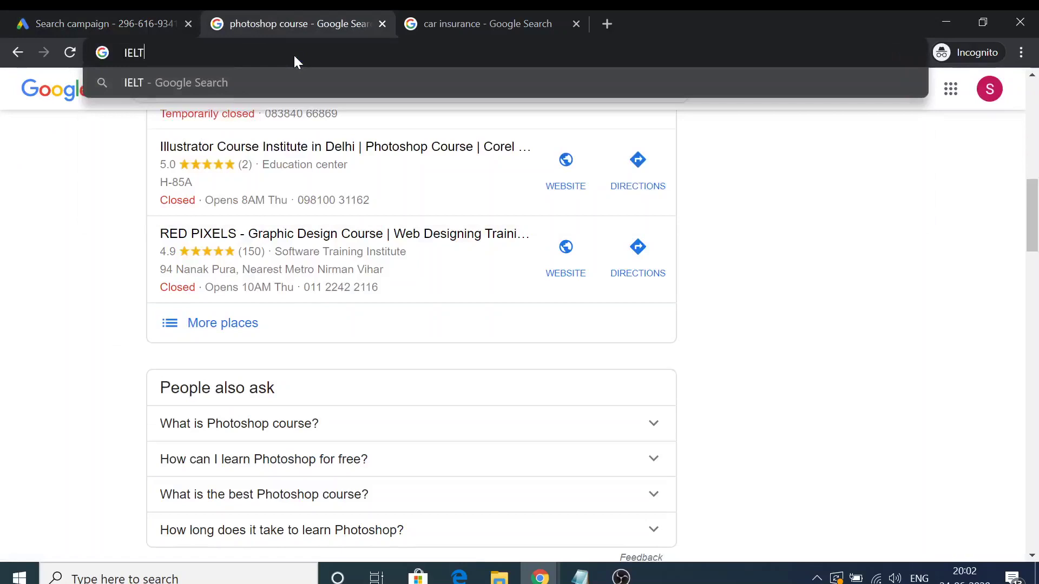
text(s classes near me)
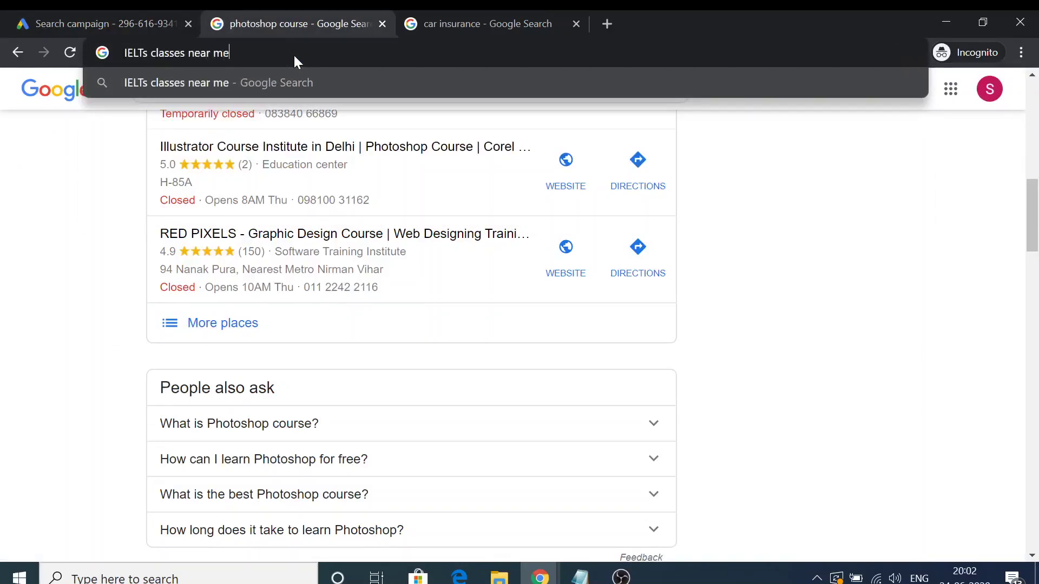
key(Return)
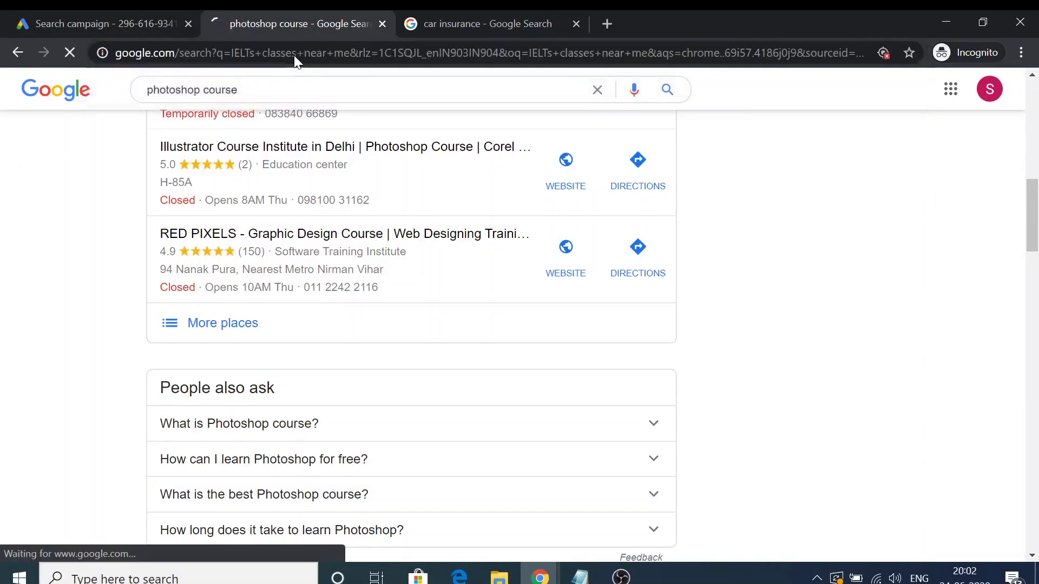
Close the car insurance tab and return to the Google Ads campaign setup.
click(576, 24)
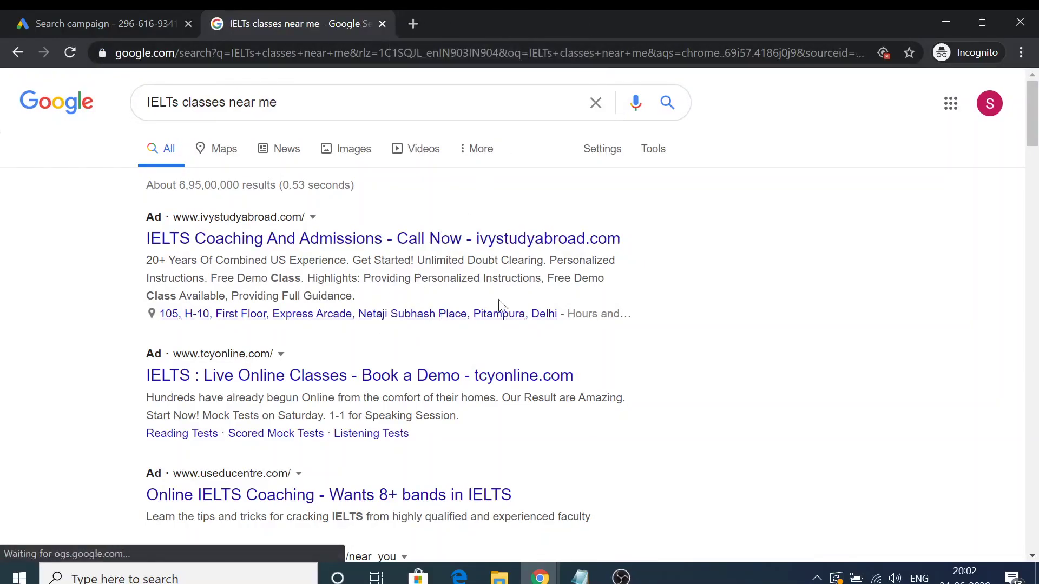
scroll(464, 352, down, 3)
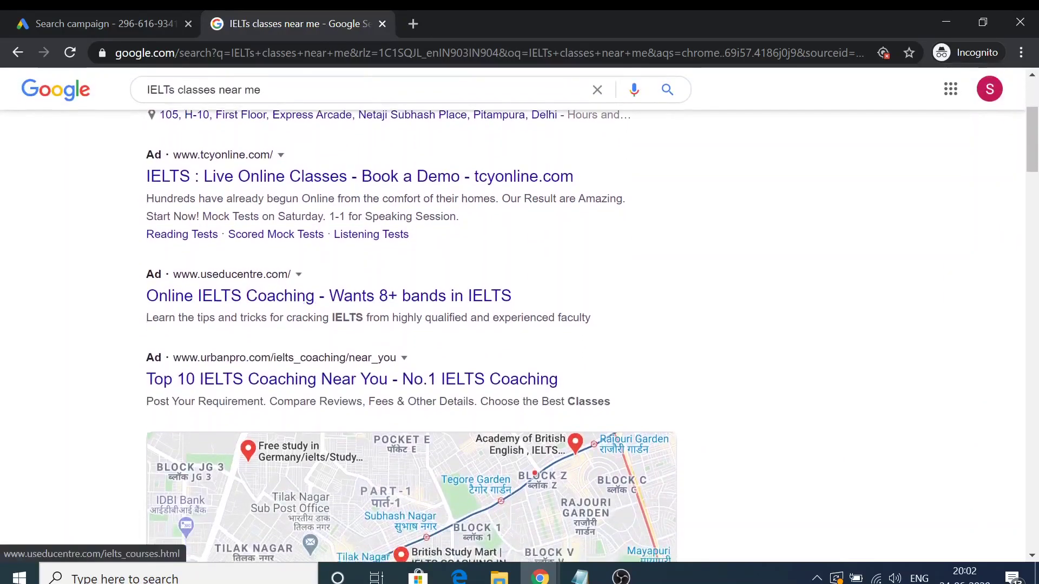
click(119, 13)
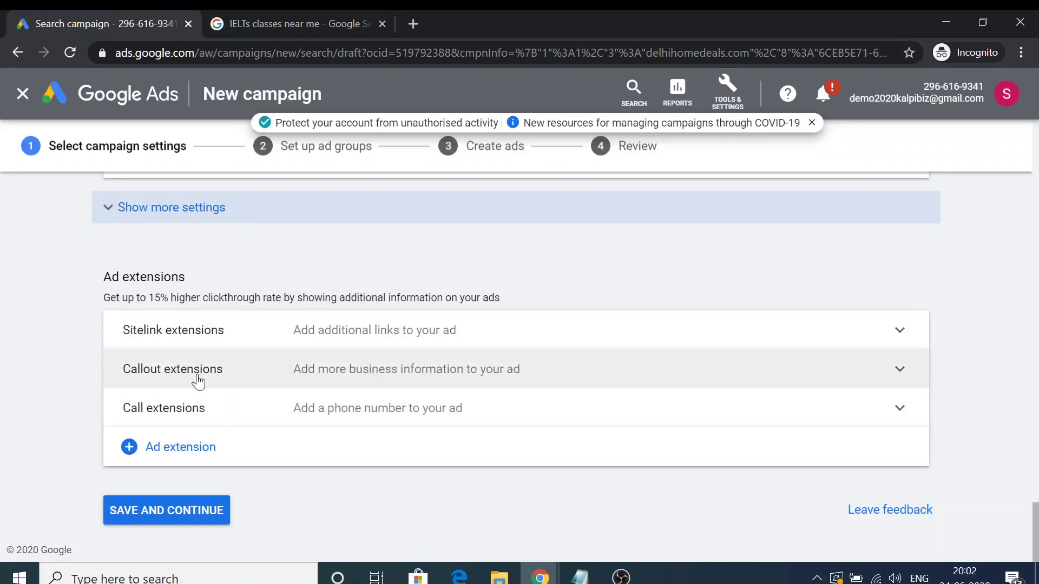
Save the campaign settings and move on to the ad group setup.
click(190, 516)
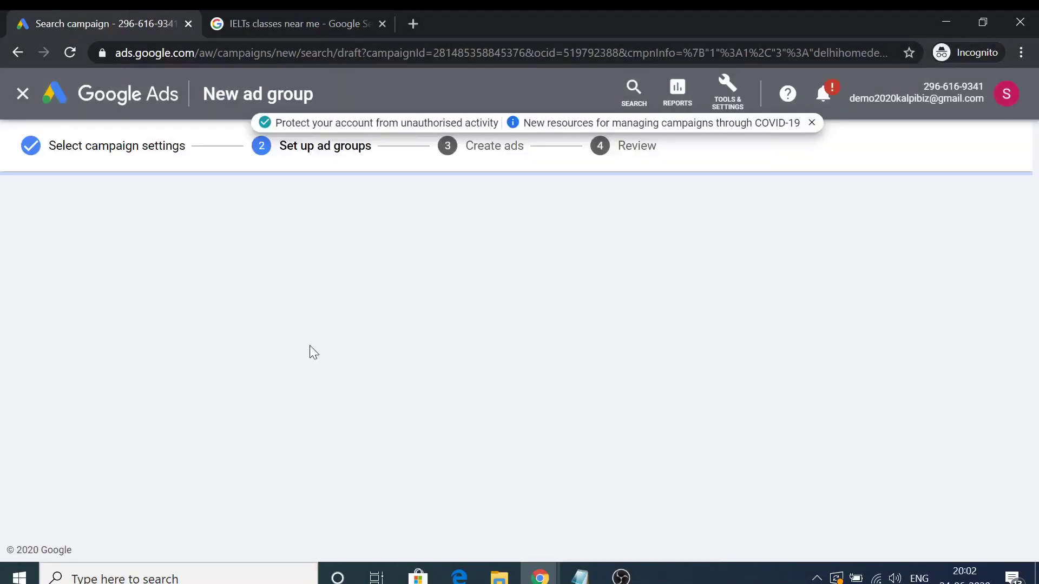
scroll(260, 312, down, 1)
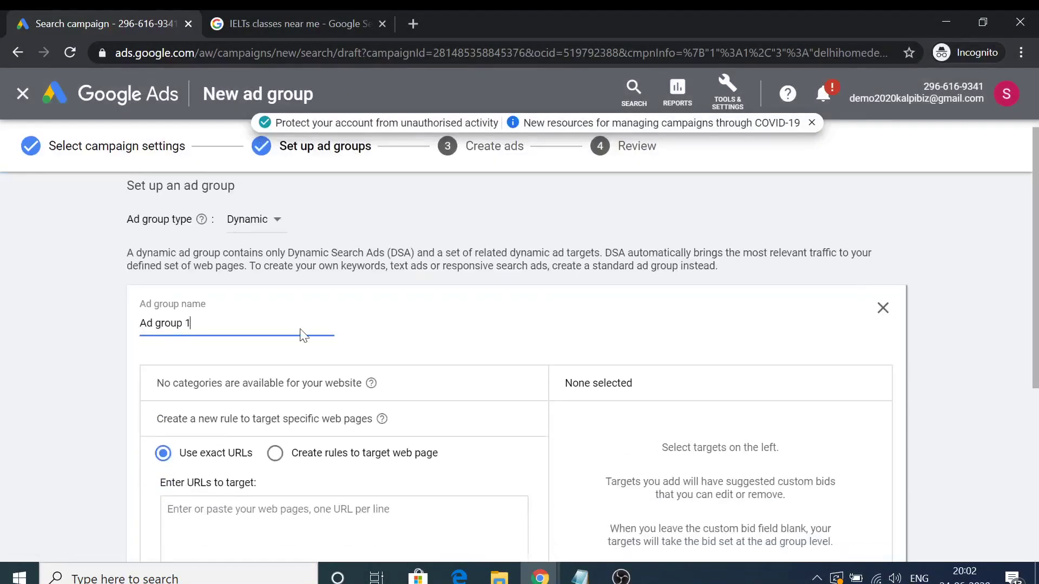
scroll(195, 297, down, 1)
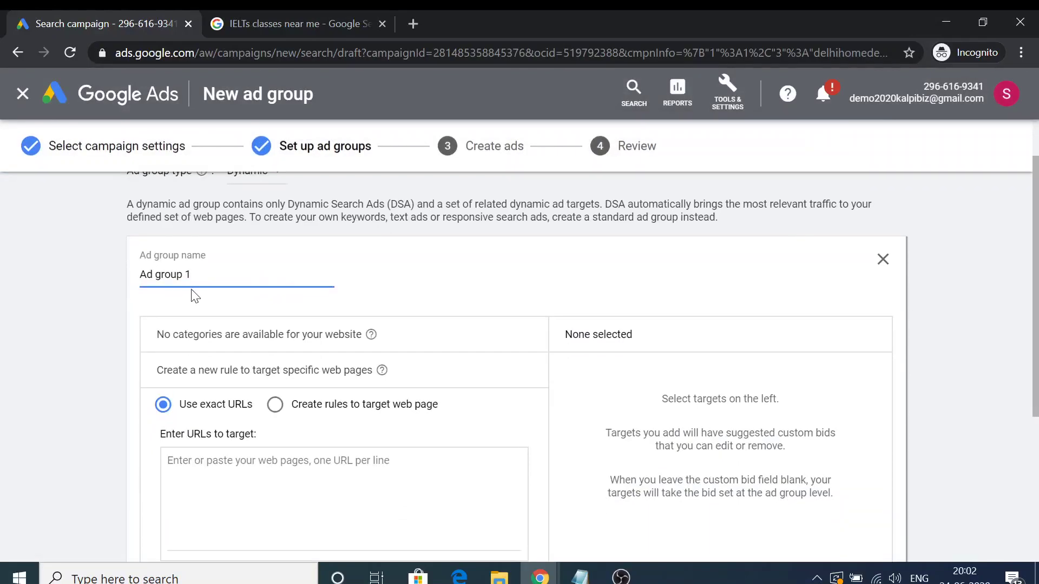
scroll(195, 400, down, 2)
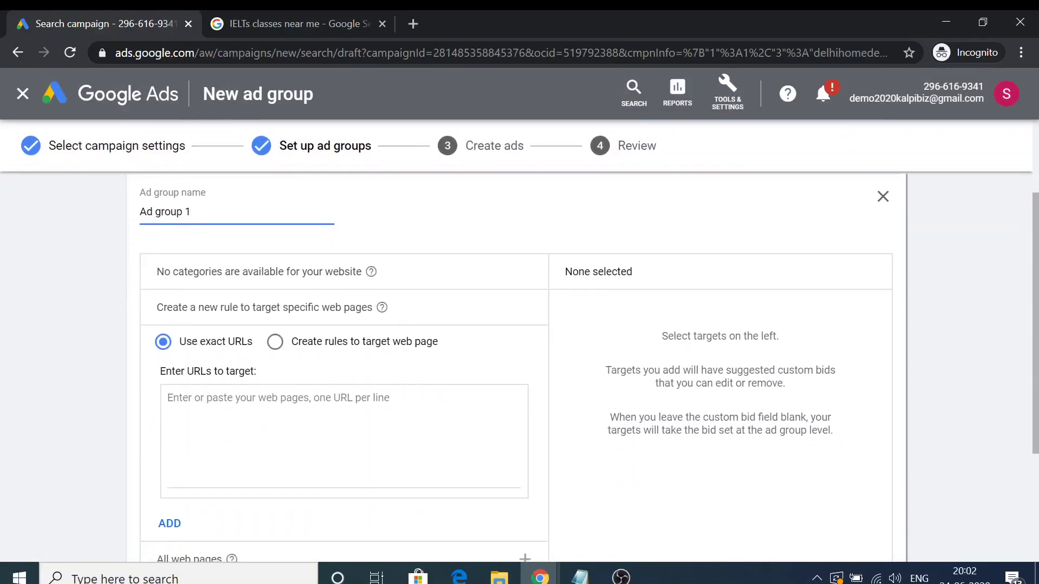
scroll(516, 357, down, 1)
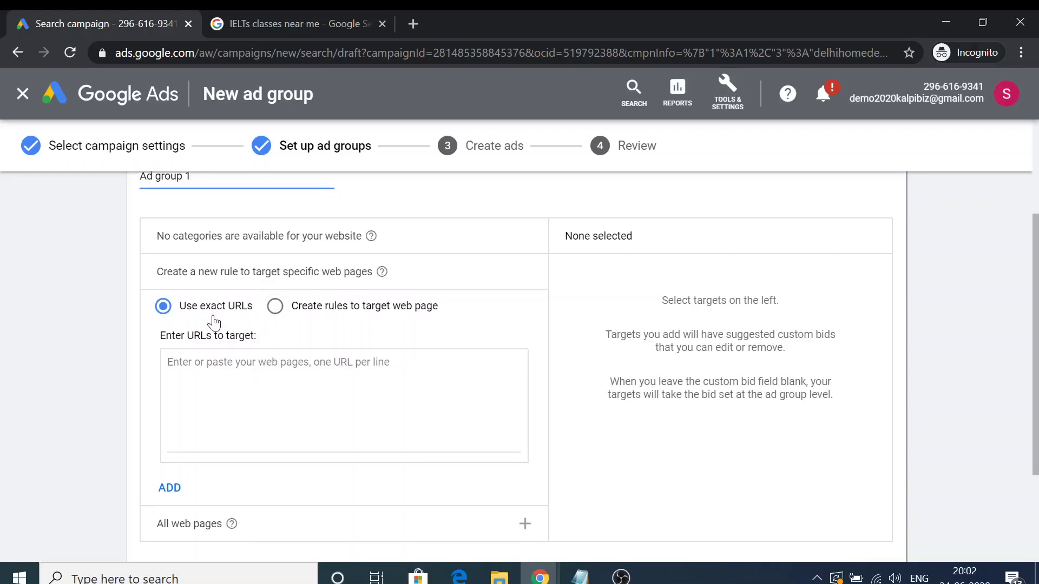
scroll(214, 323, down, 1)
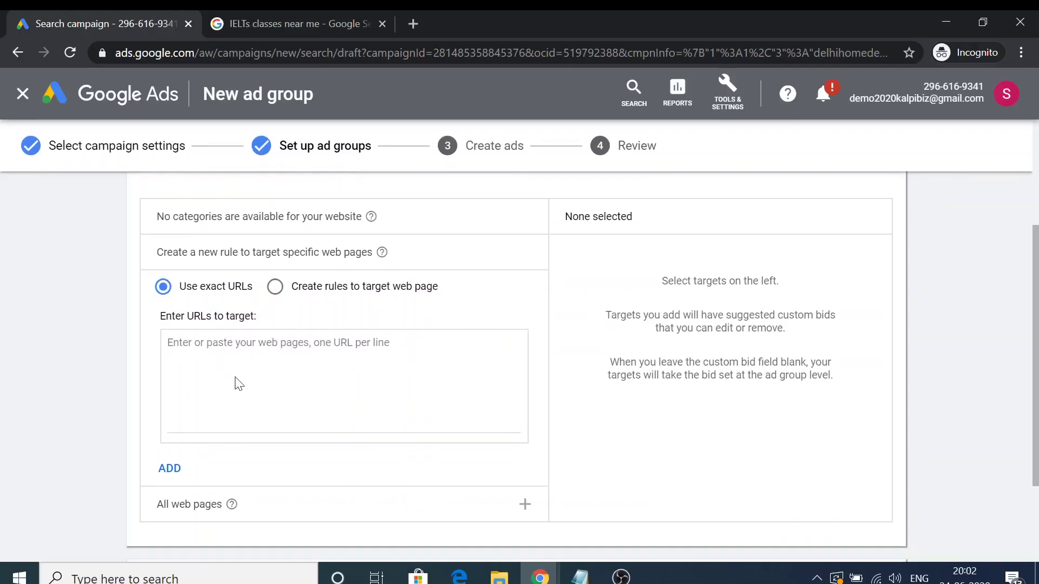
scroll(324, 374, up, 2)
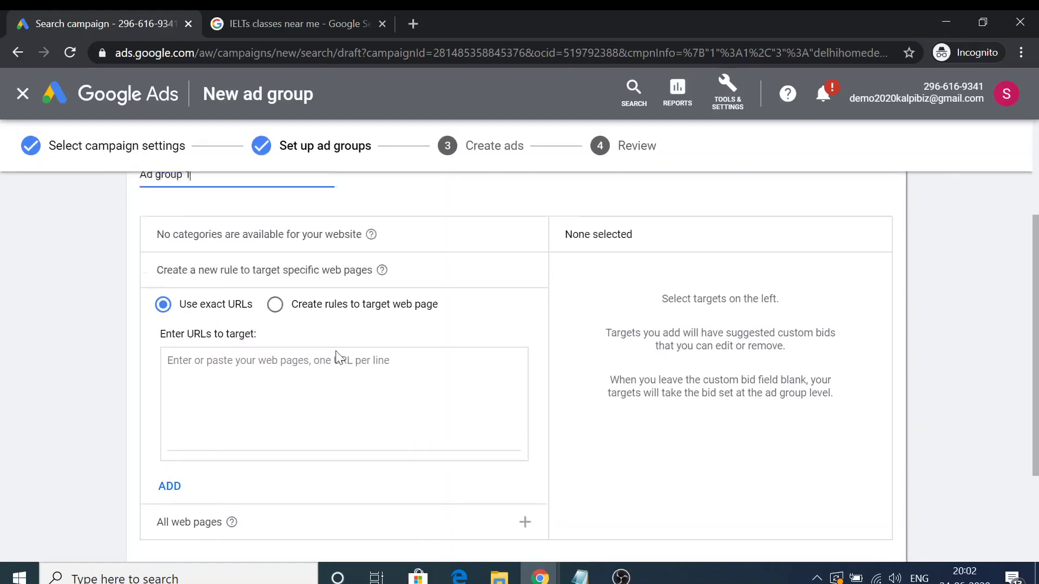
scroll(320, 383, down, 3)
scroll(296, 406, down, 1)
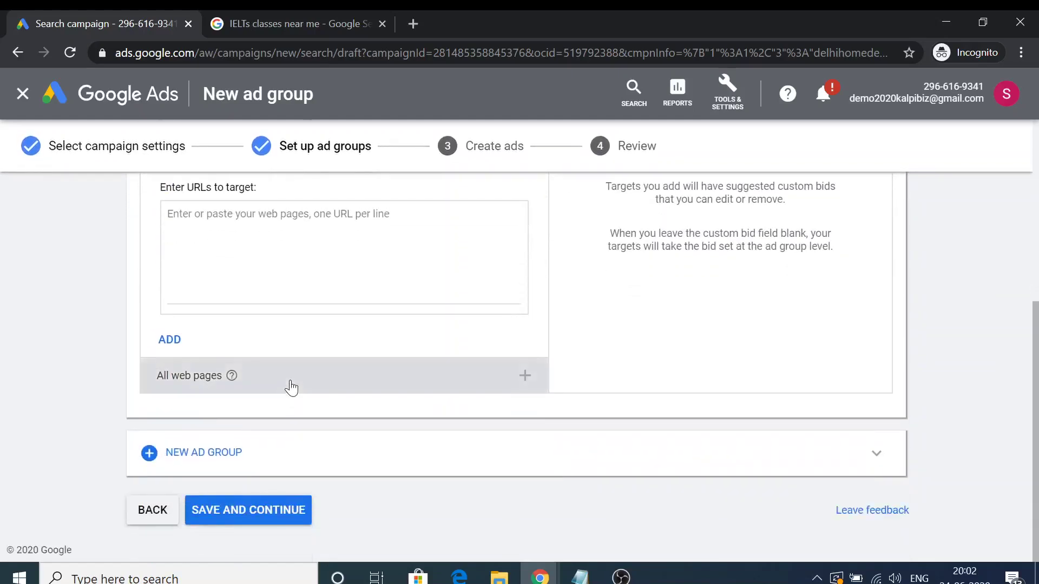
Set Ad group 1's dynamic ad target to all web pages of the website.
click(309, 385)
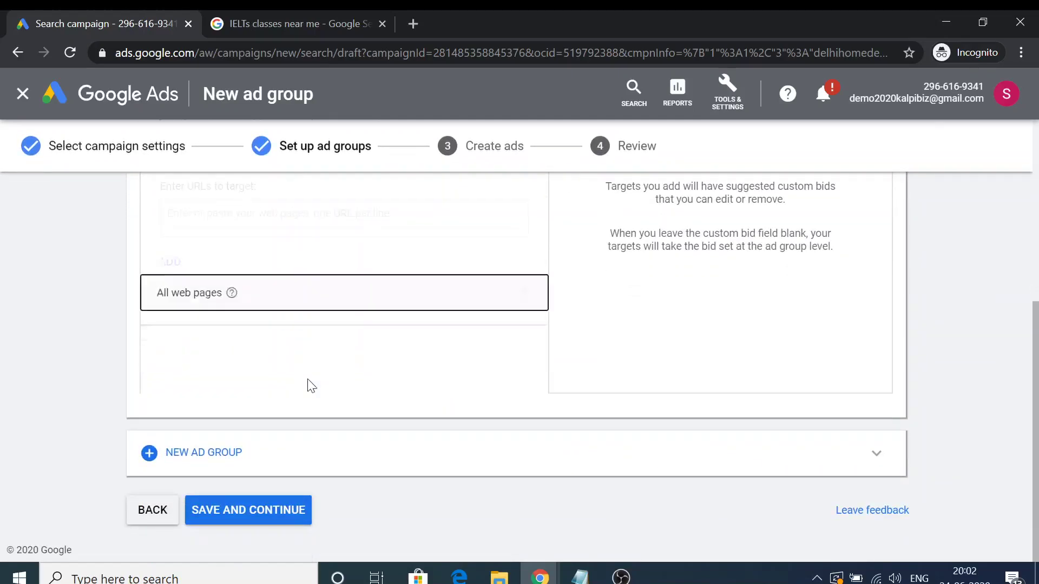
click(162, 201)
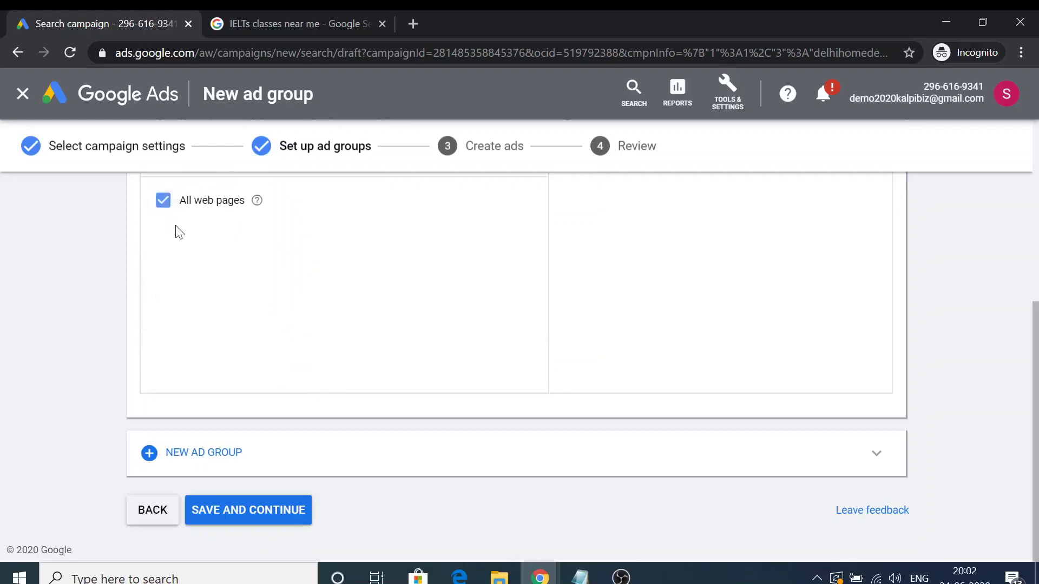
scroll(447, 426, up, 5)
scroll(431, 452, down, 1)
scroll(432, 452, down, 5)
Save Ad group 1 and start filling Description 1 of the new Dynamic Search Ad.
click(236, 512)
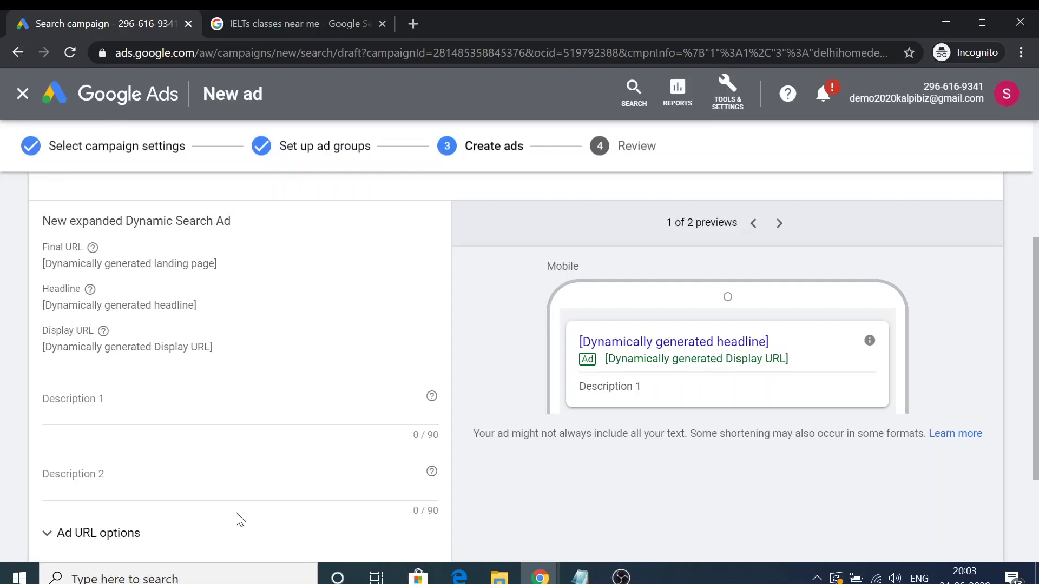
scroll(232, 379, up, 3)
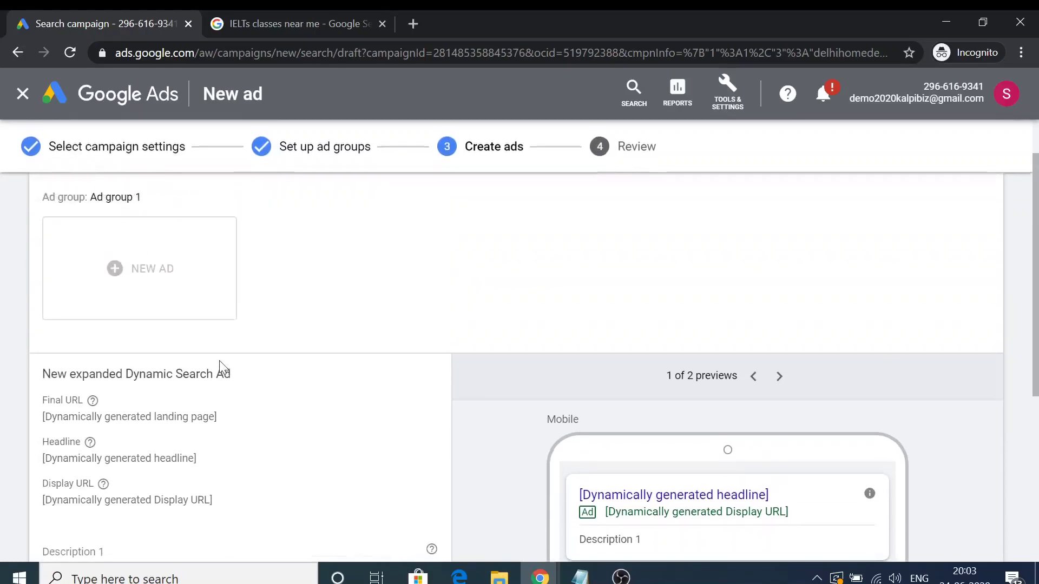
scroll(220, 360, up, 1)
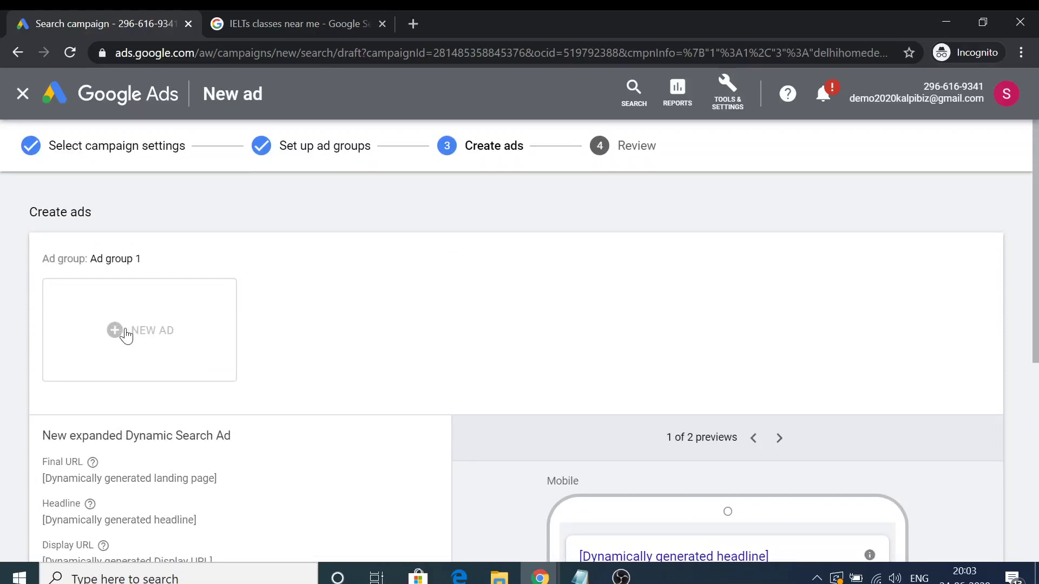
scroll(114, 332, down, 3)
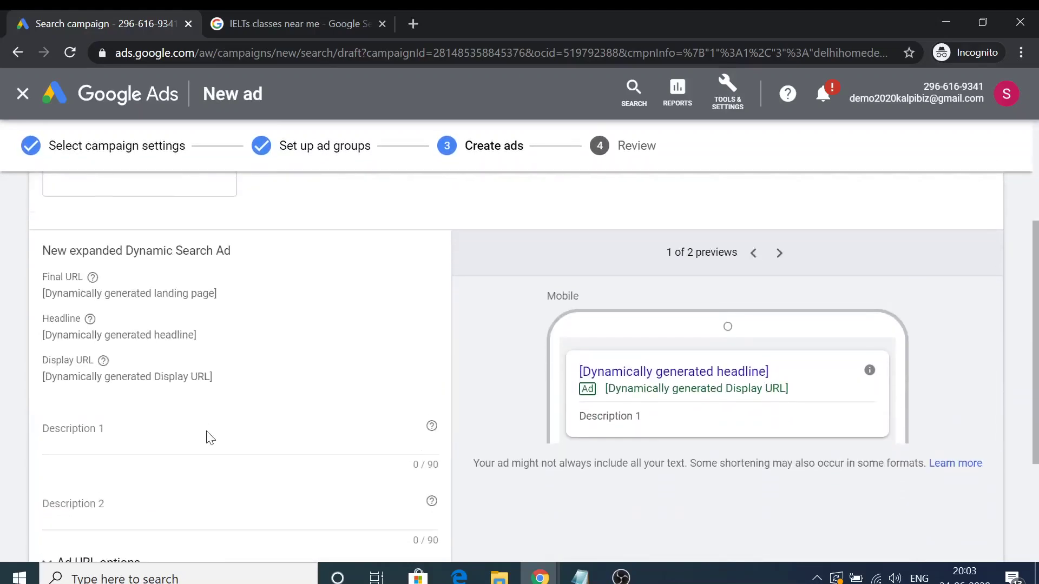
scroll(206, 429, down, 2)
click(162, 303)
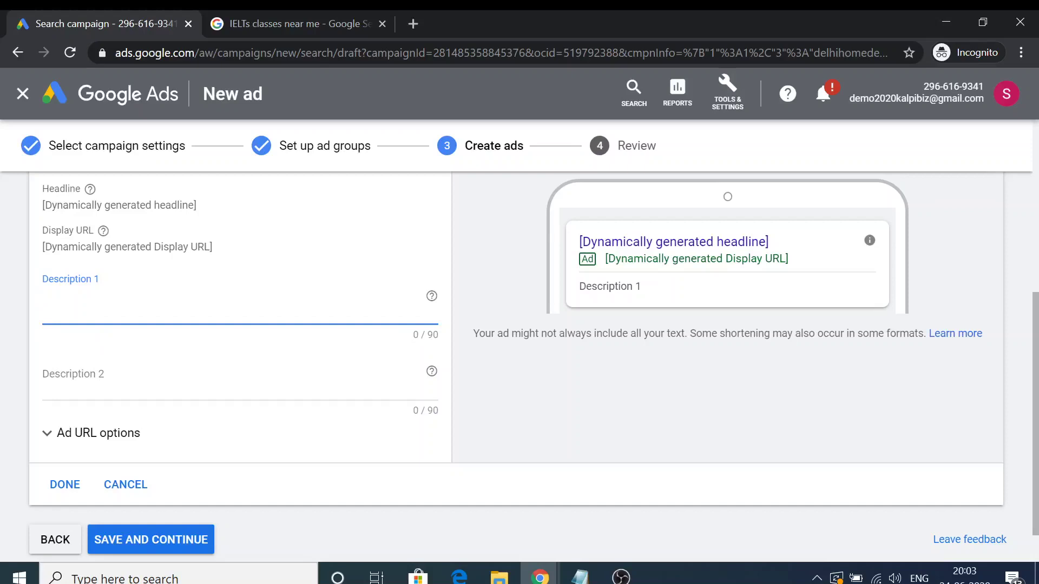
scroll(140, 357, up, 6)
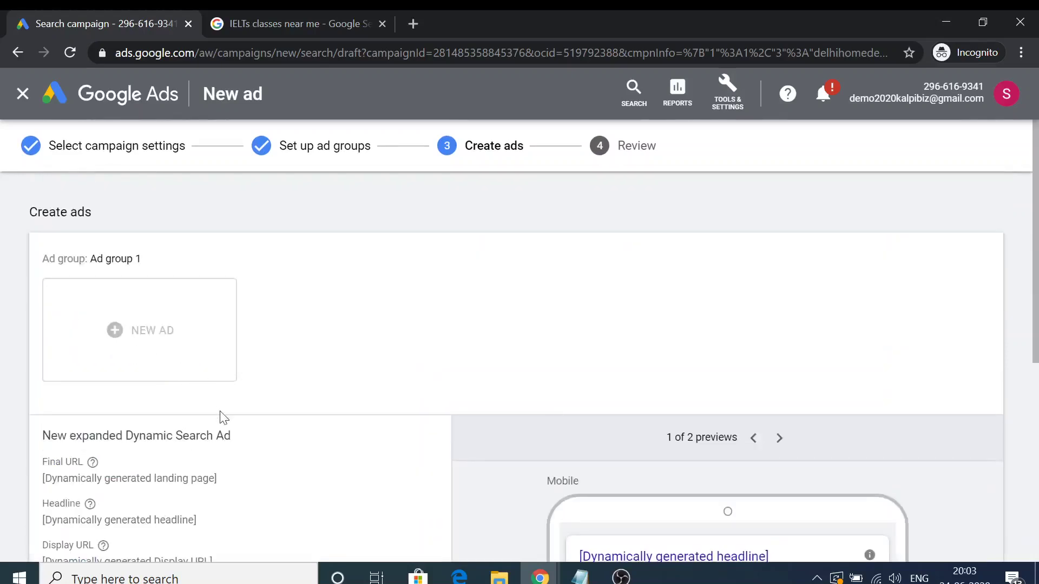
Add delhihomedeals.com as a target URL in the ad group and save again.
click(297, 155)
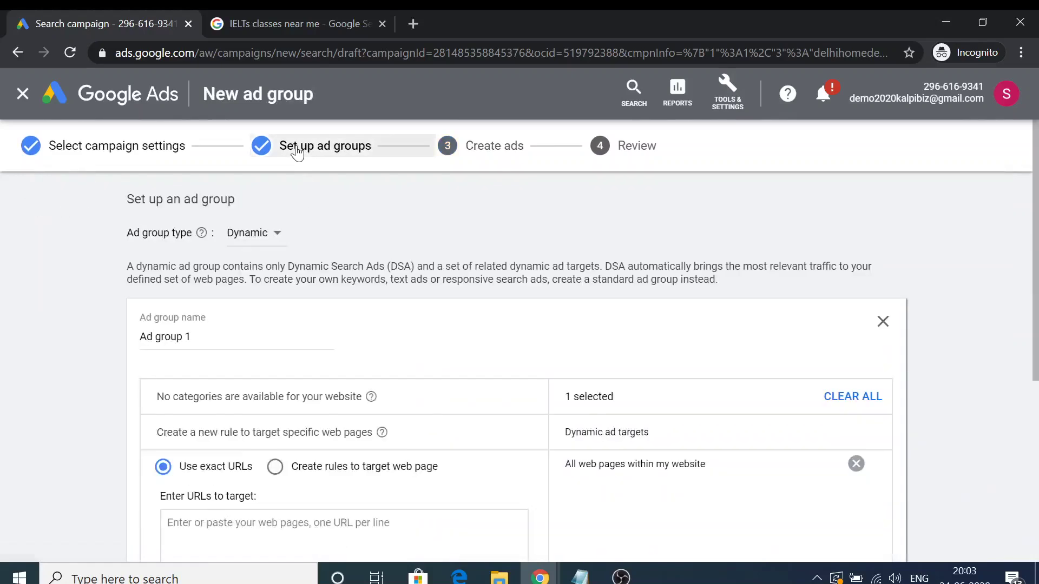
scroll(307, 418, down, 4)
click(248, 371)
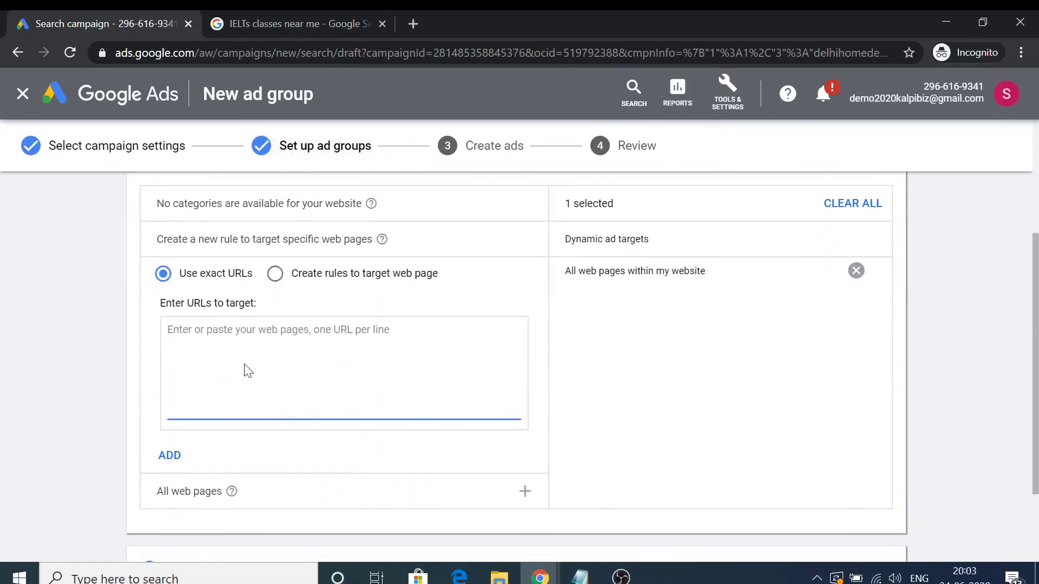
text(delhihomedeals.com)
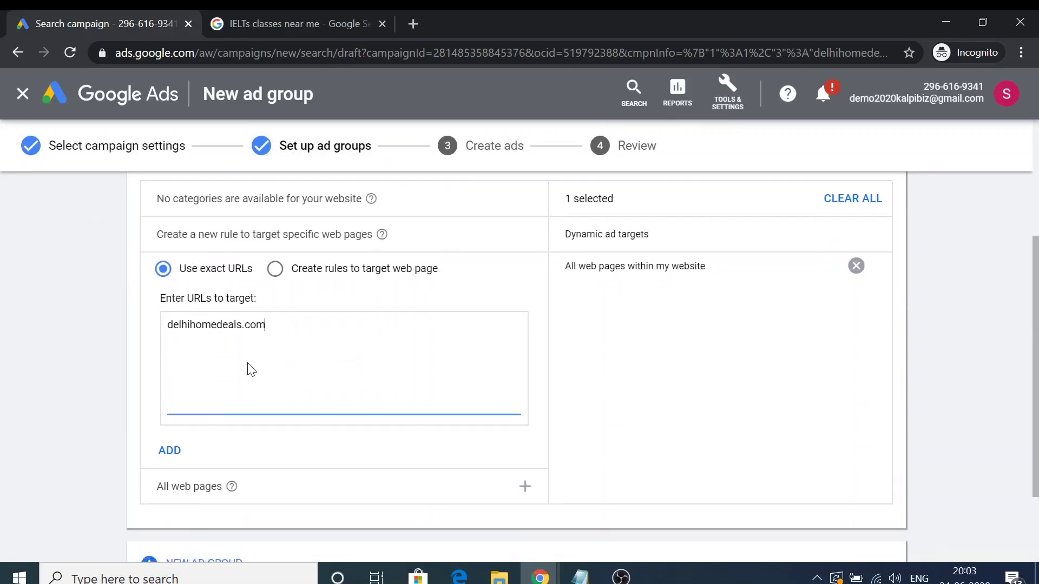
scroll(254, 373, down, 2)
click(273, 511)
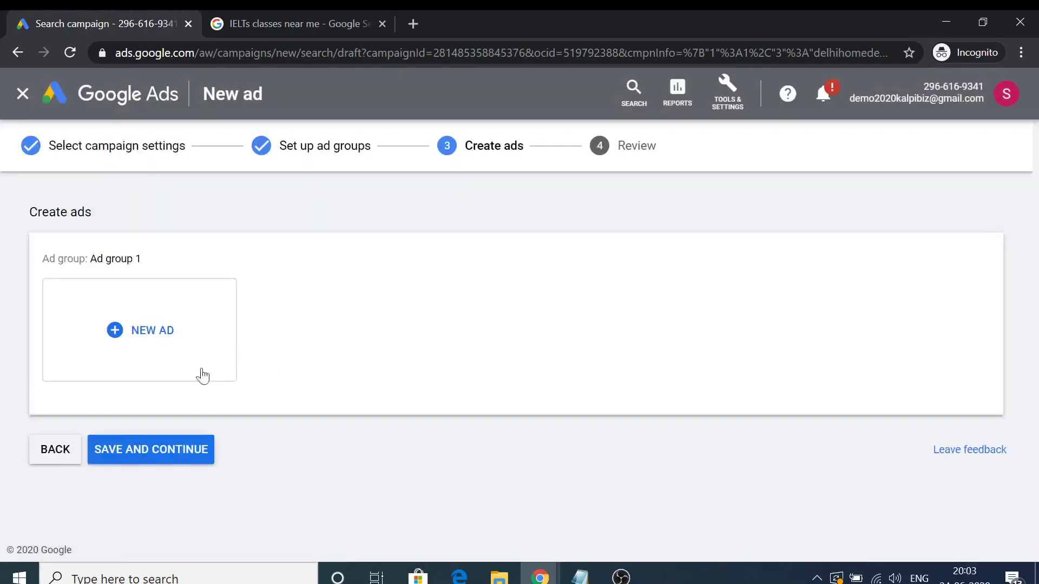
Create a new ad for Ad group 1 and check its URL options.
click(160, 337)
scroll(232, 348, up, 3)
scroll(228, 351, down, 5)
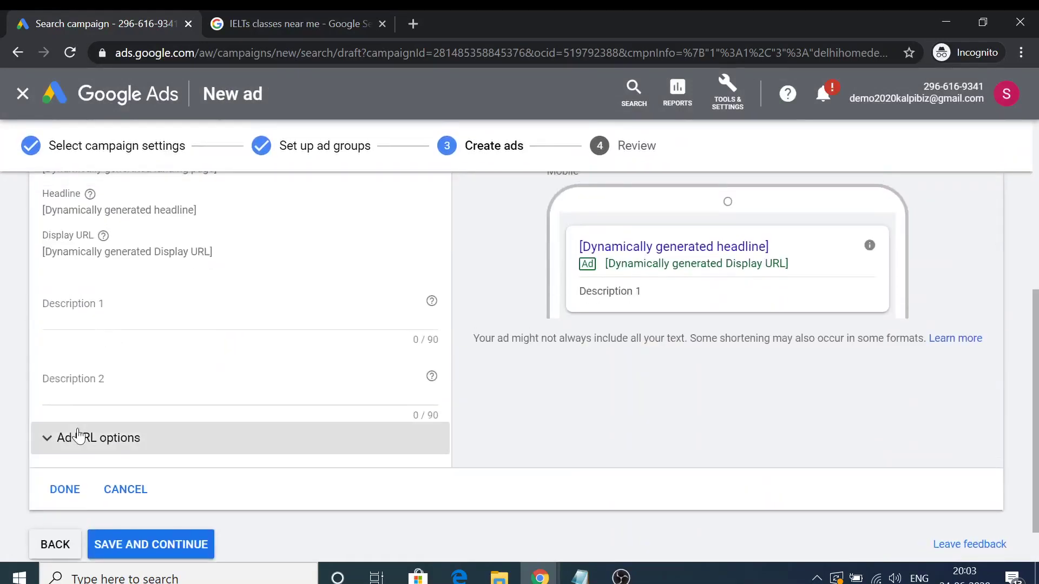
click(81, 436)
scroll(81, 436, down, 1)
scroll(69, 304, down, 2)
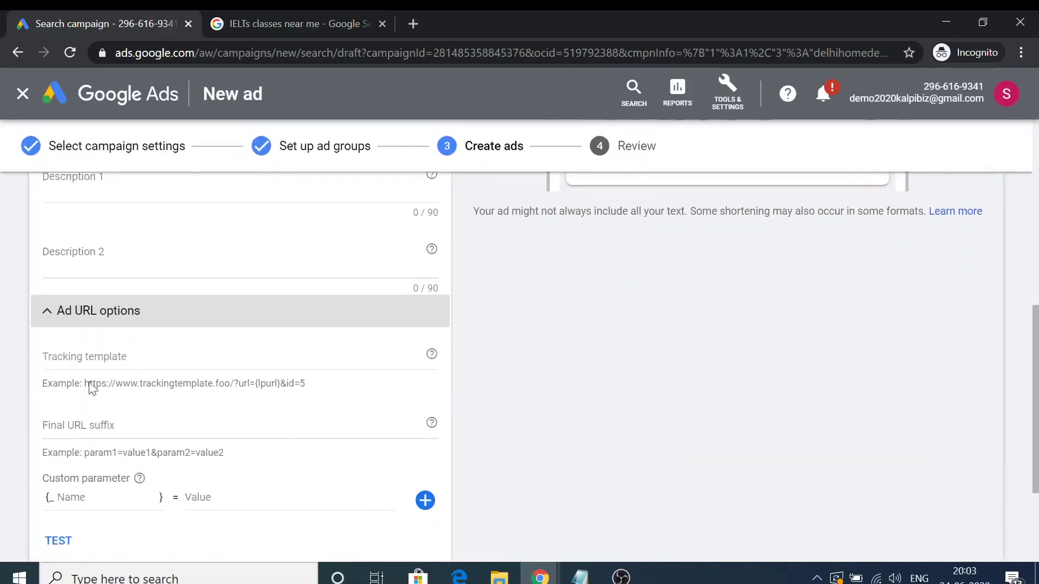
click(69, 299)
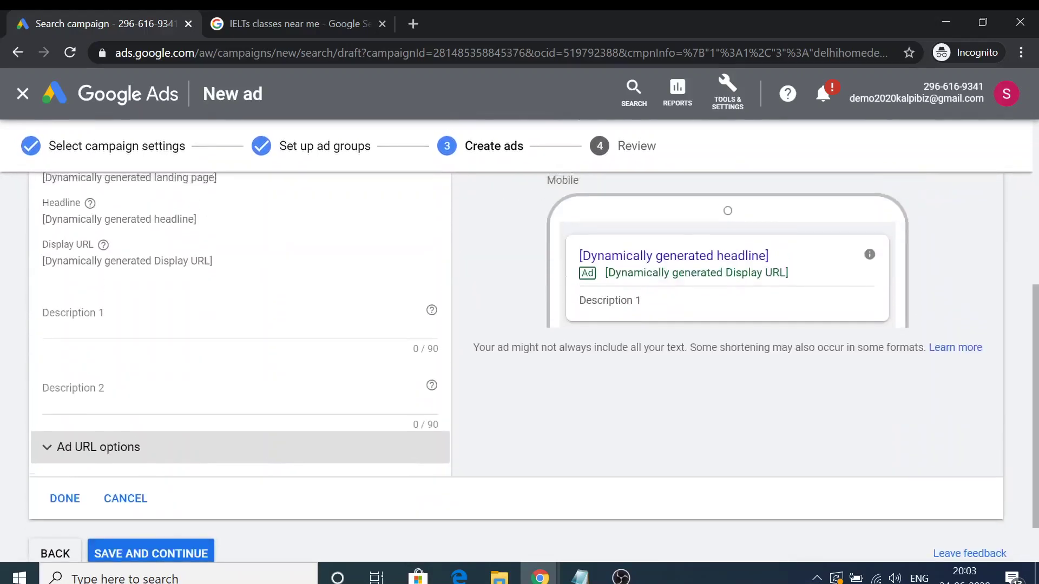
Write Description 1: 'Get the best Property in Delhi-NCR, 25 Year of Experience. 98% Success.'.
click(130, 322)
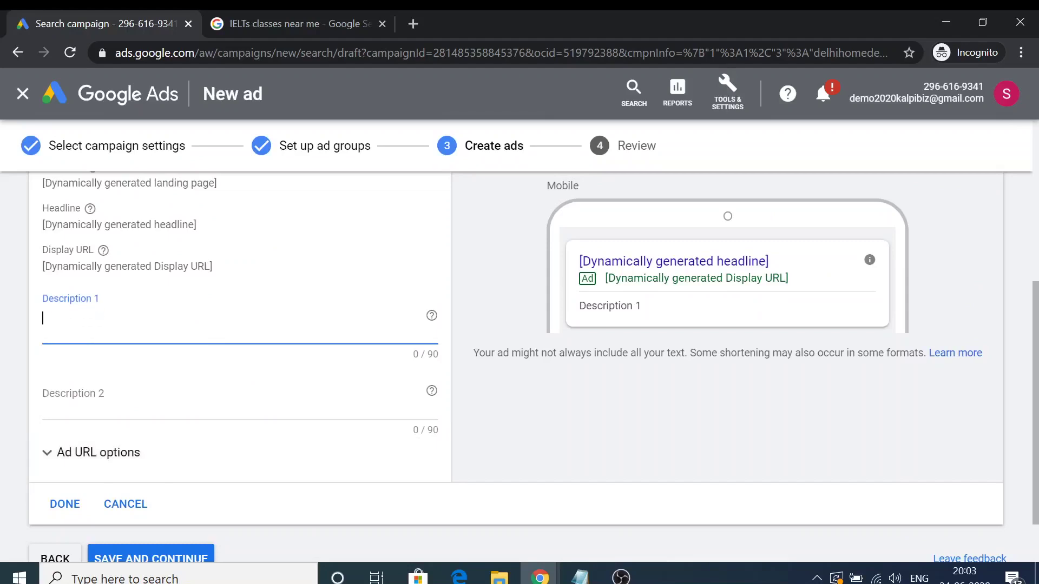
text(Get the best Property in Delhi-NCR)
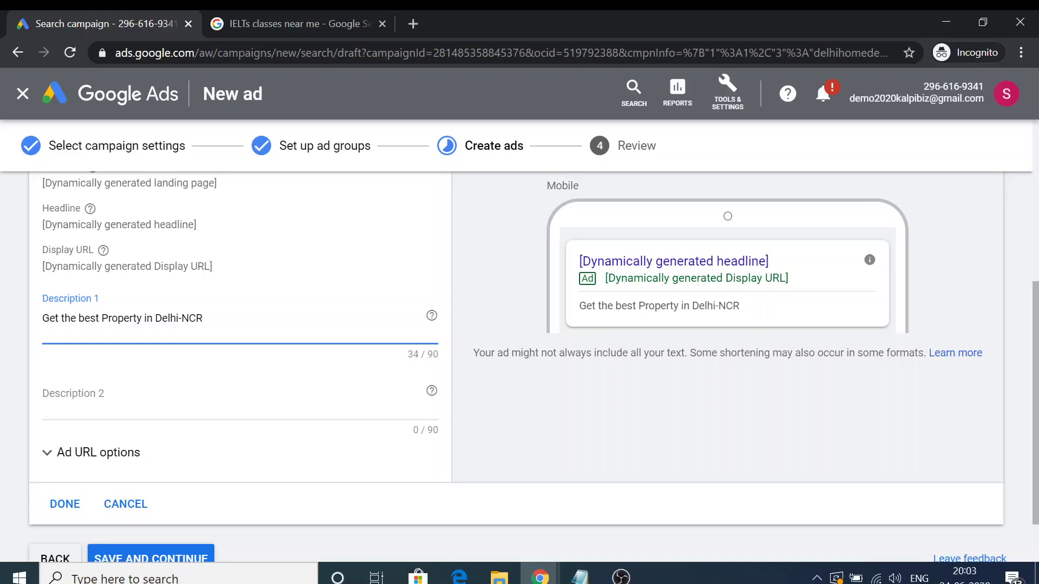
text(, 25 Year)
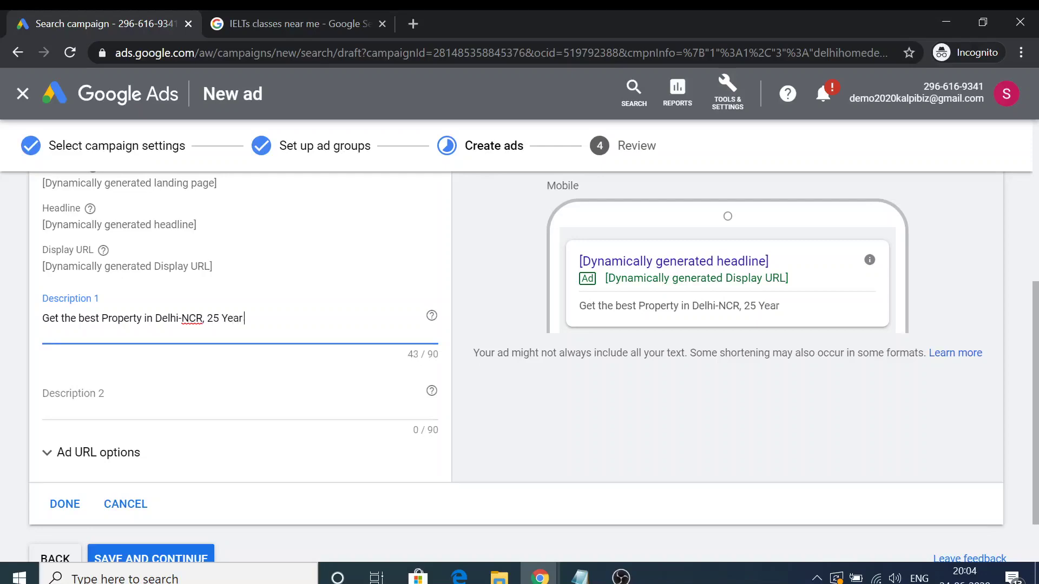
text( of Experience.)
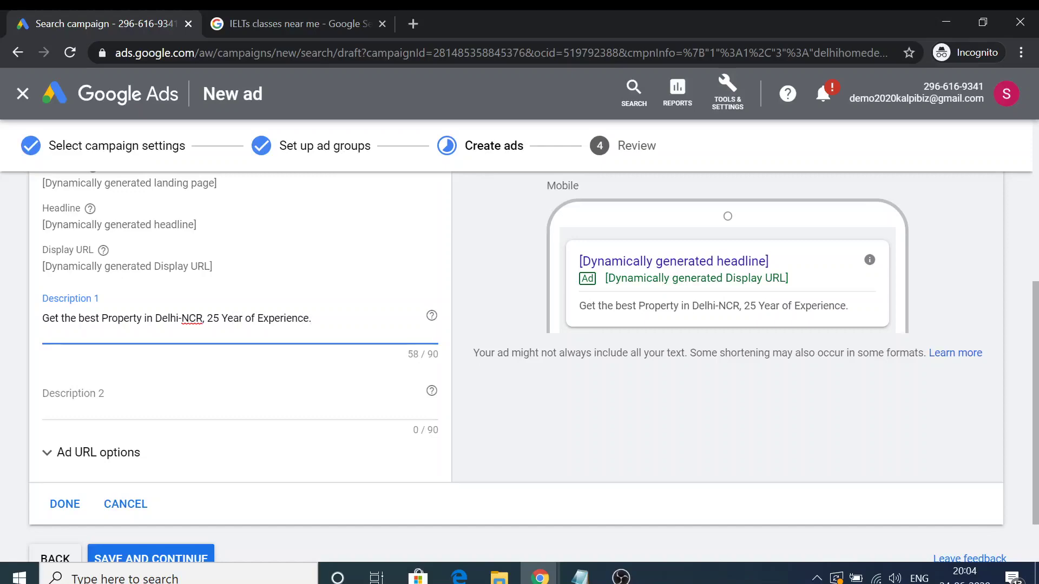
text(98% Success)
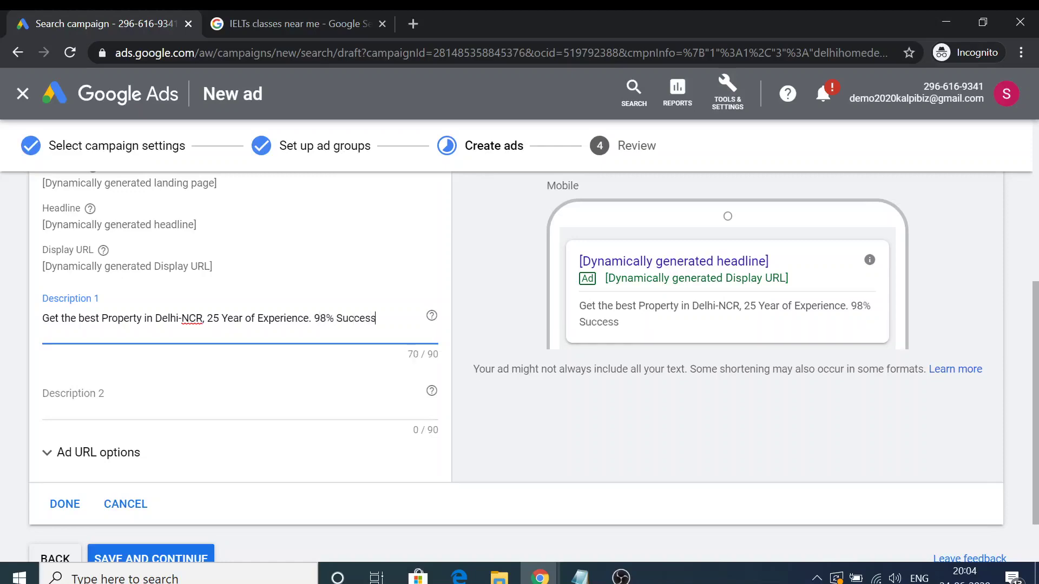
text(.)
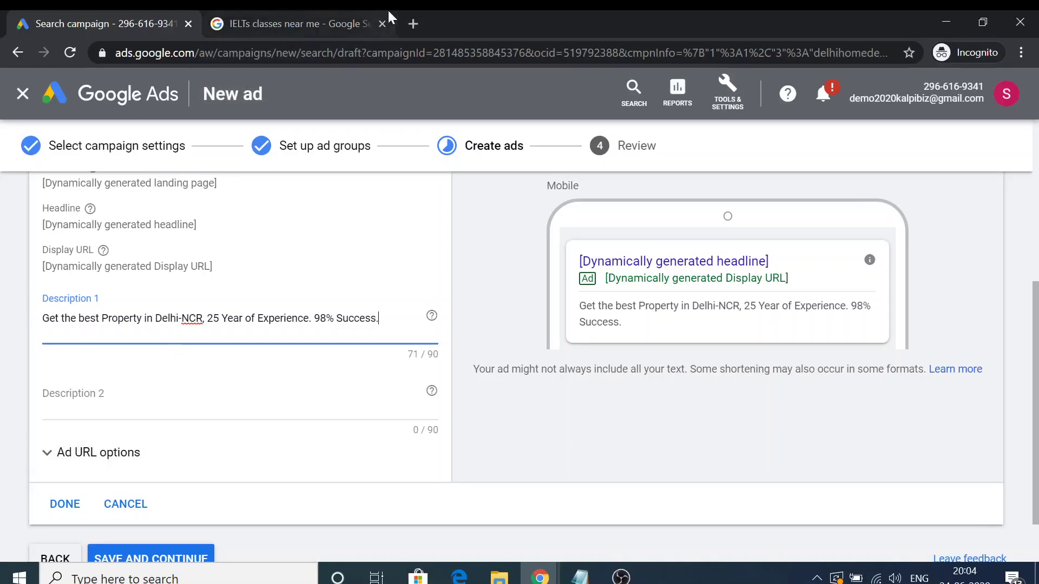
click(311, 23)
Review competitors' ads in the IELTS search results, then return to the Google Ads ad editor.
scroll(280, 288, up, 3)
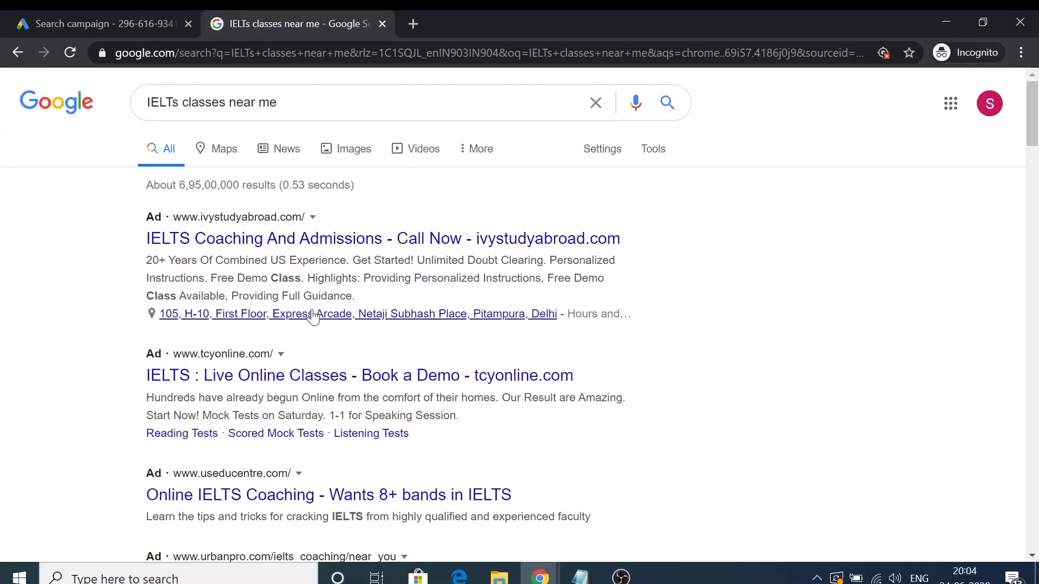
scroll(362, 373, down, 2)
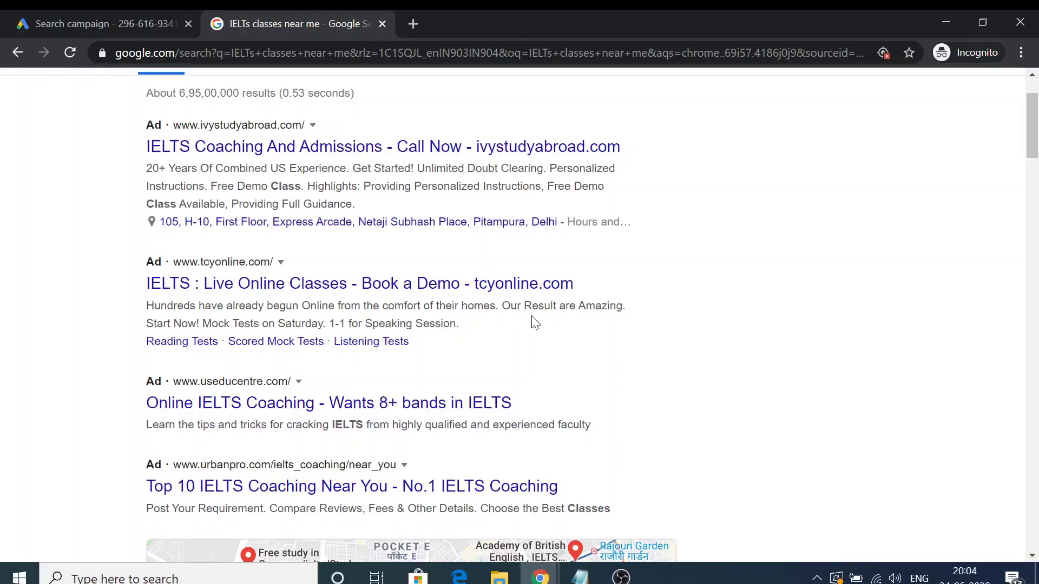
scroll(346, 379, down, 1)
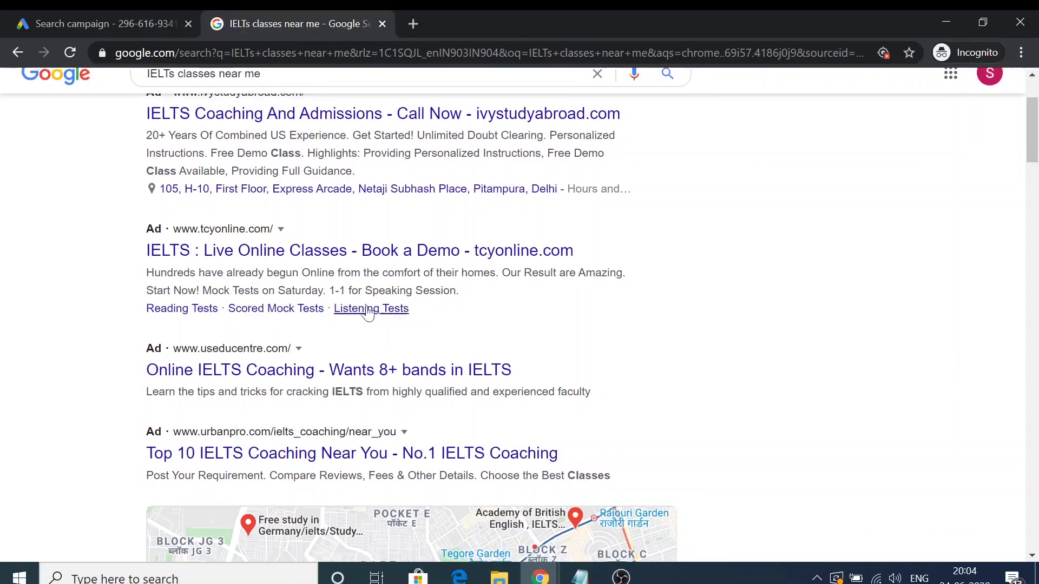
scroll(525, 308, down, 1)
scroll(520, 308, down, 1)
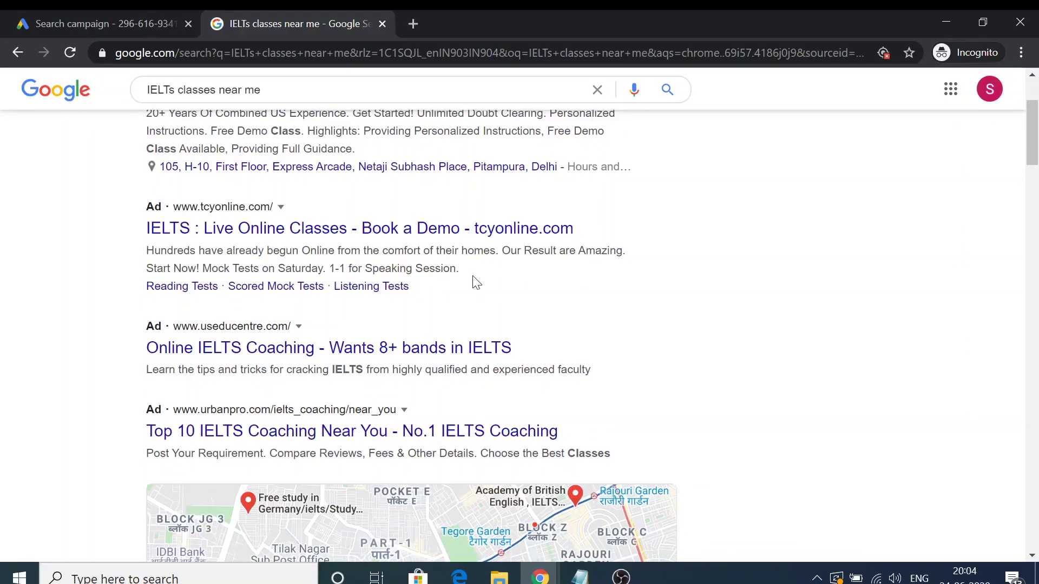
scroll(469, 311, down, 1)
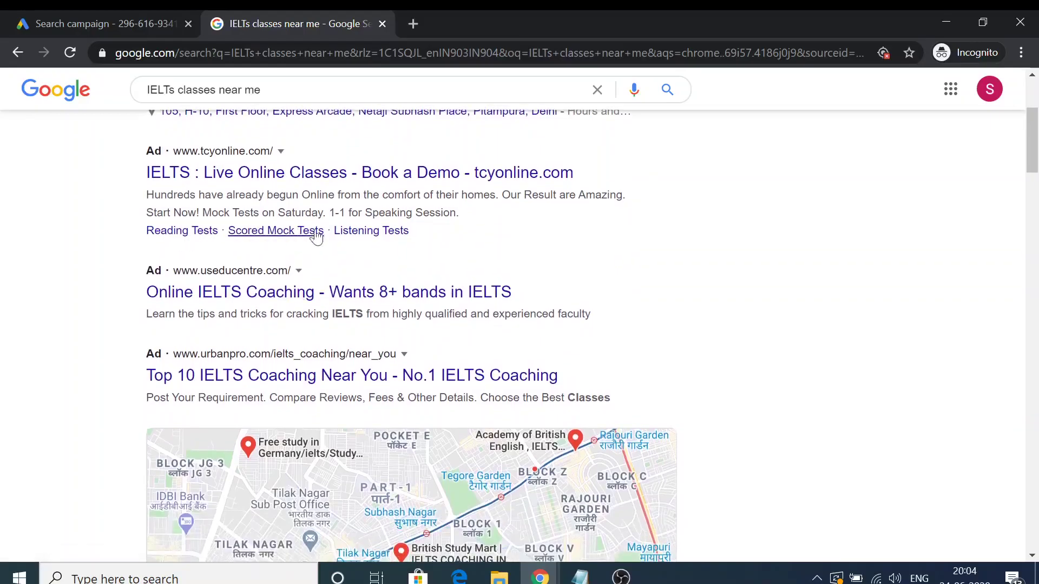
scroll(378, 232, down, 1)
click(139, 14)
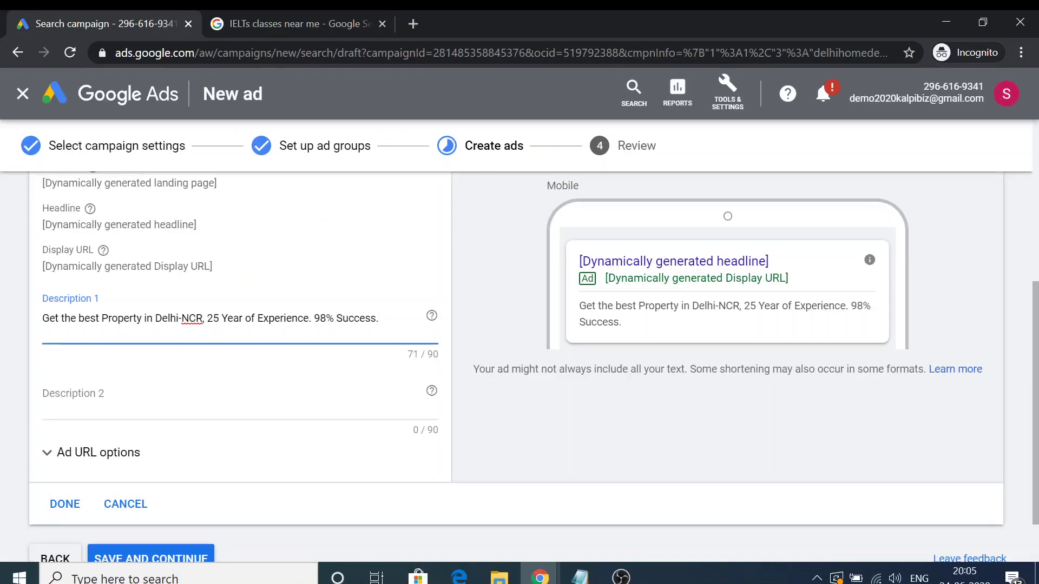
Write Description 2: 'Best Result Guaranteed, Click now to know more.'.
click(178, 395)
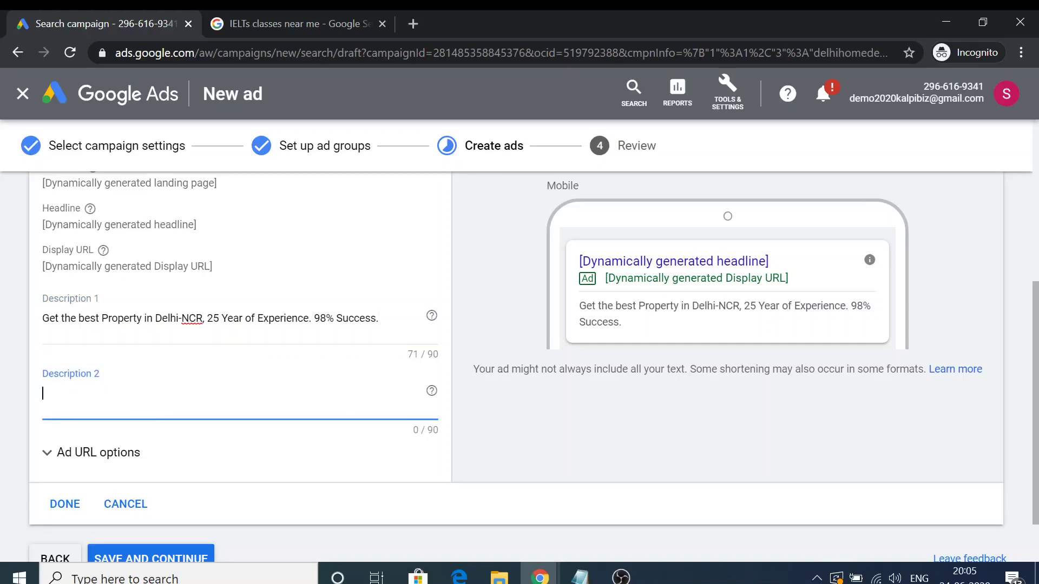
text(Best Result G)
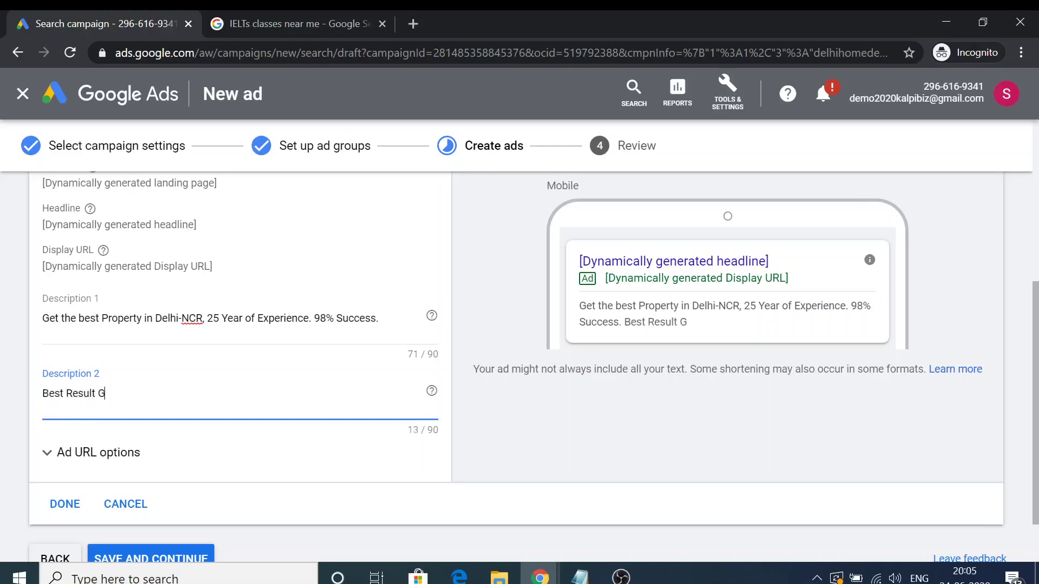
text(uaranteed, Click no)
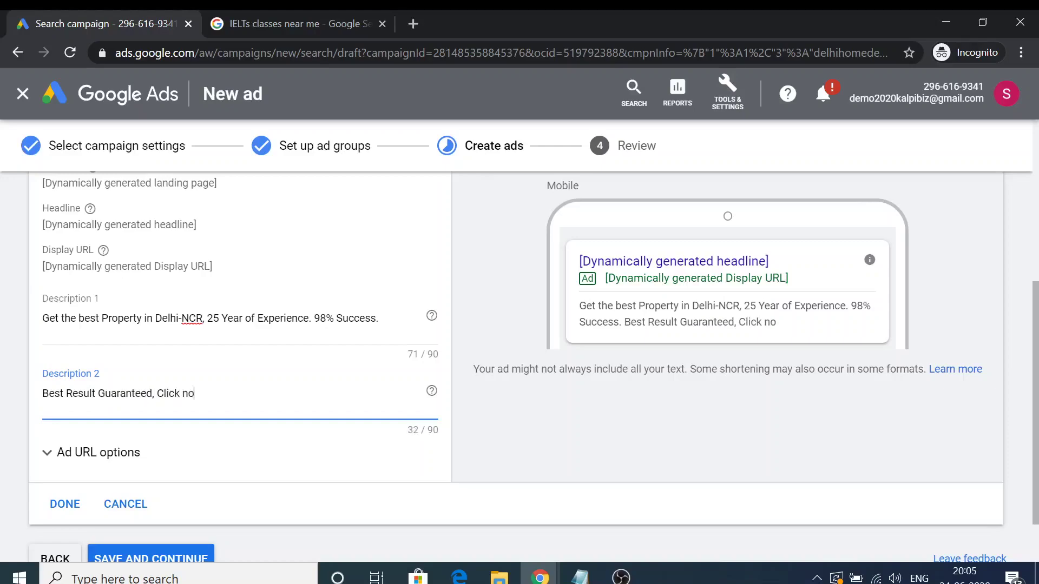
text(w to know more.)
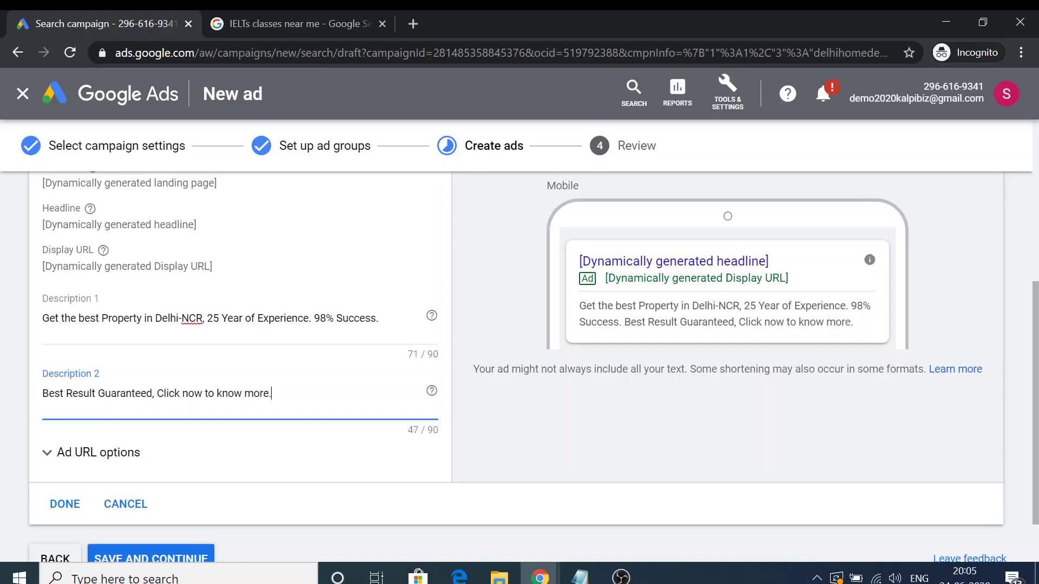
drag(442, 358, 405, 358)
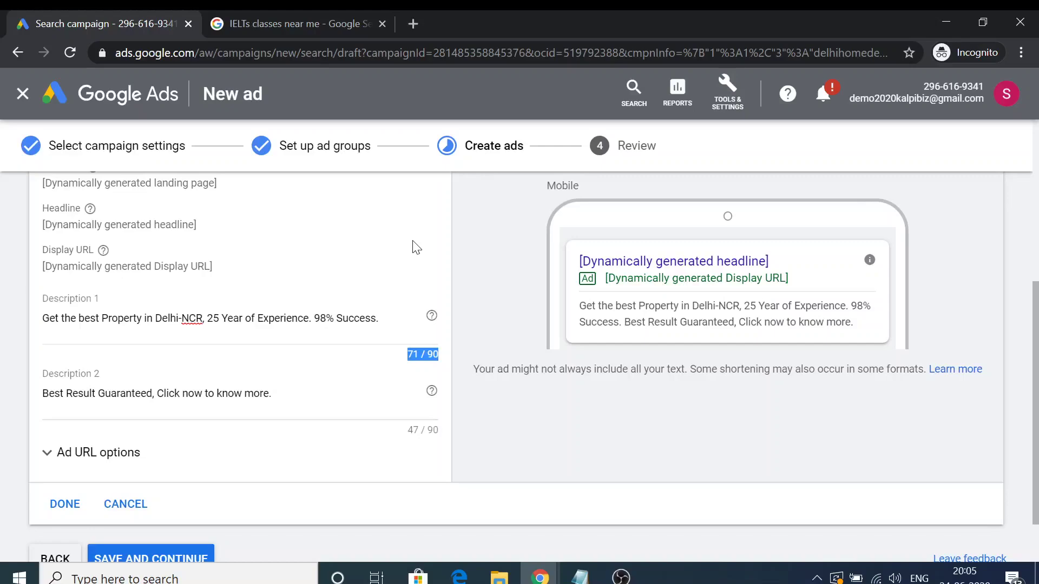
scroll(98, 372, down, 1)
Finish the Dynamic Search Ad and save to reach the campaign Review step.
click(73, 433)
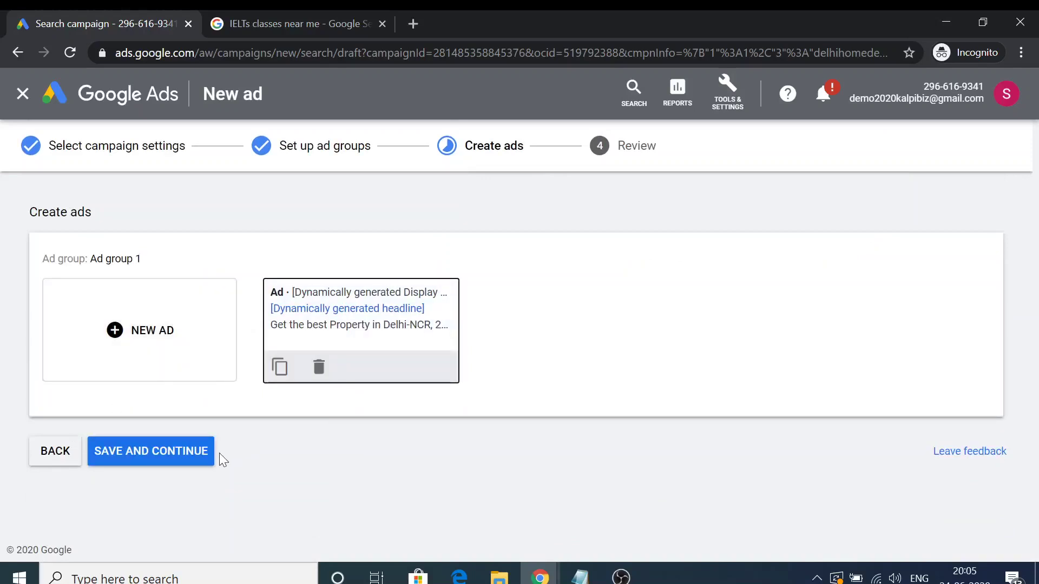
click(185, 449)
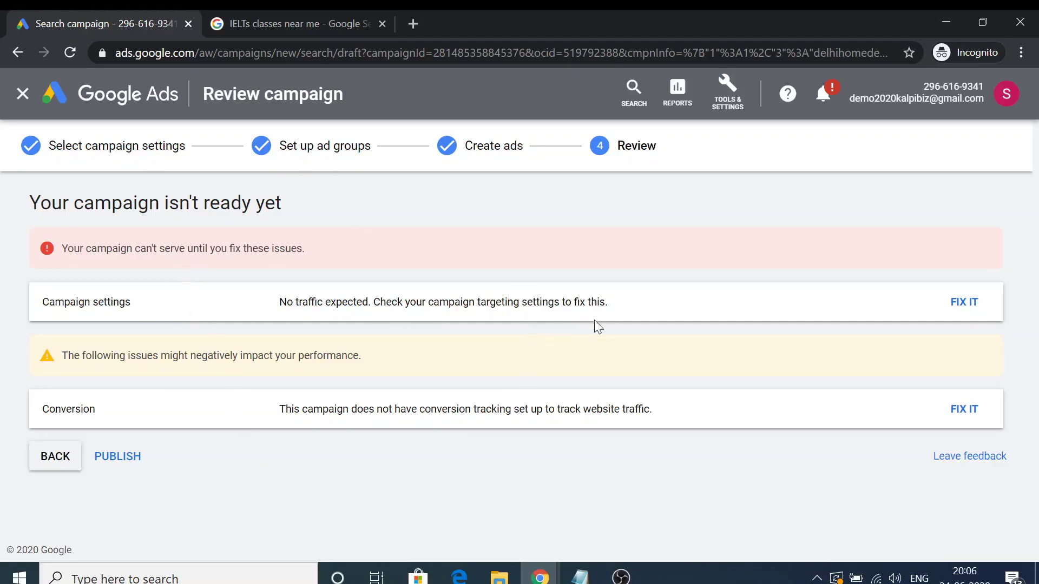
Switch the campaign's location targeting from the 110014 Delhi postcode to all of India.
click(971, 307)
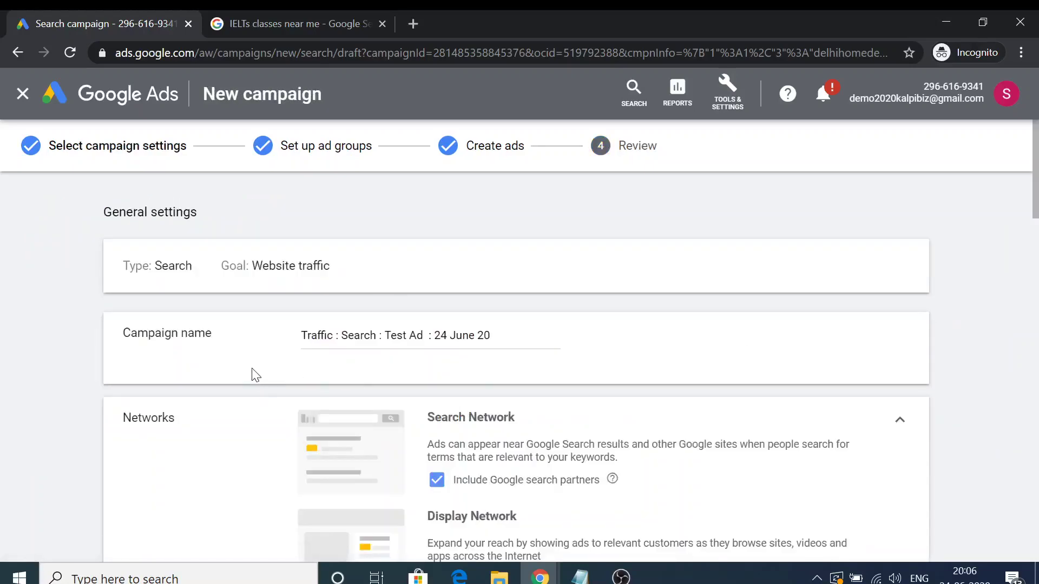
scroll(250, 368, down, 3)
scroll(251, 367, down, 7)
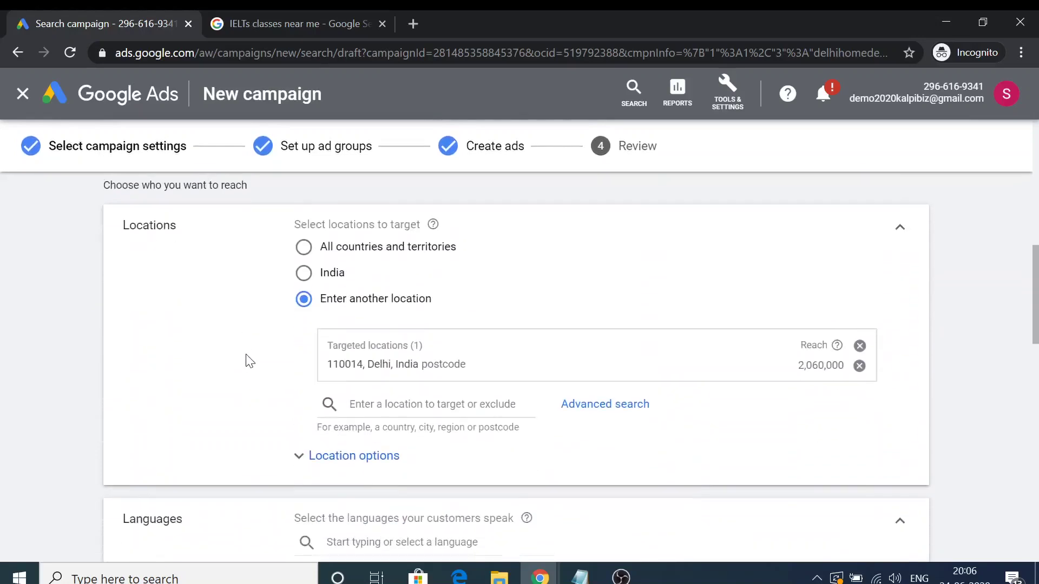
click(303, 268)
Expand the Audiences section and save the updated campaign settings.
scroll(163, 321, down, 2)
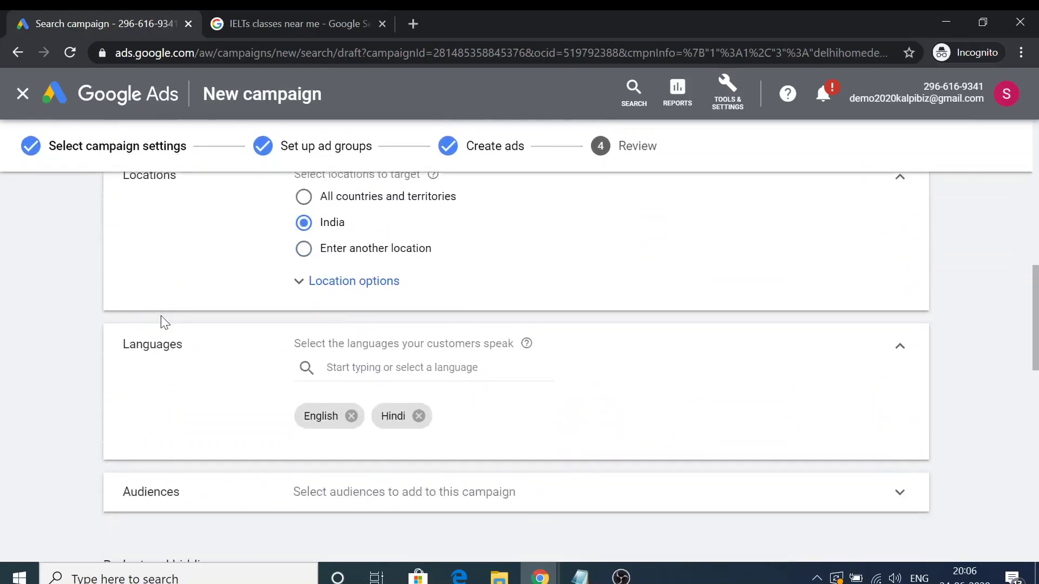
scroll(167, 317, down, 3)
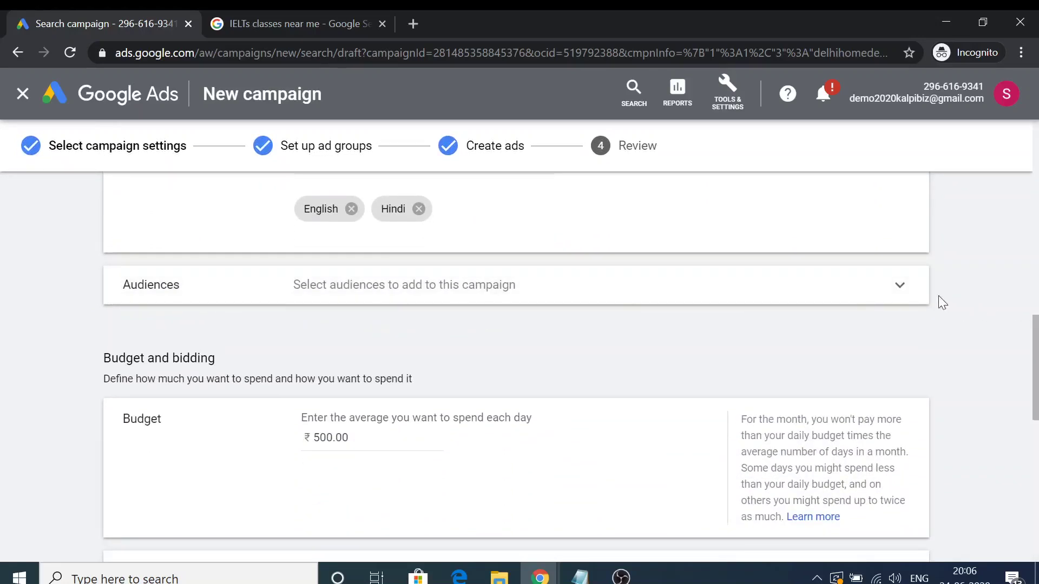
click(892, 293)
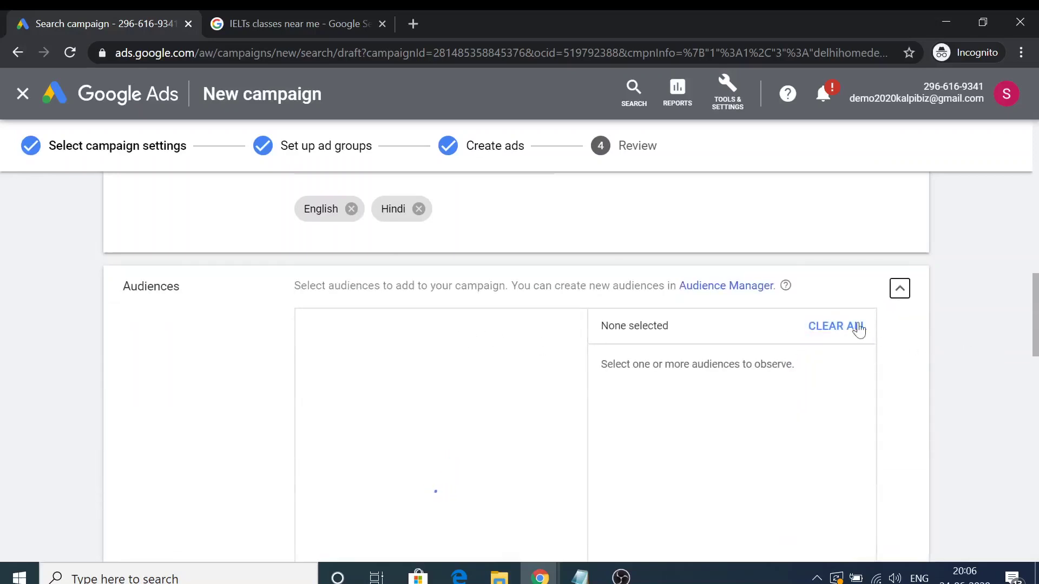
scroll(239, 382, down, 10)
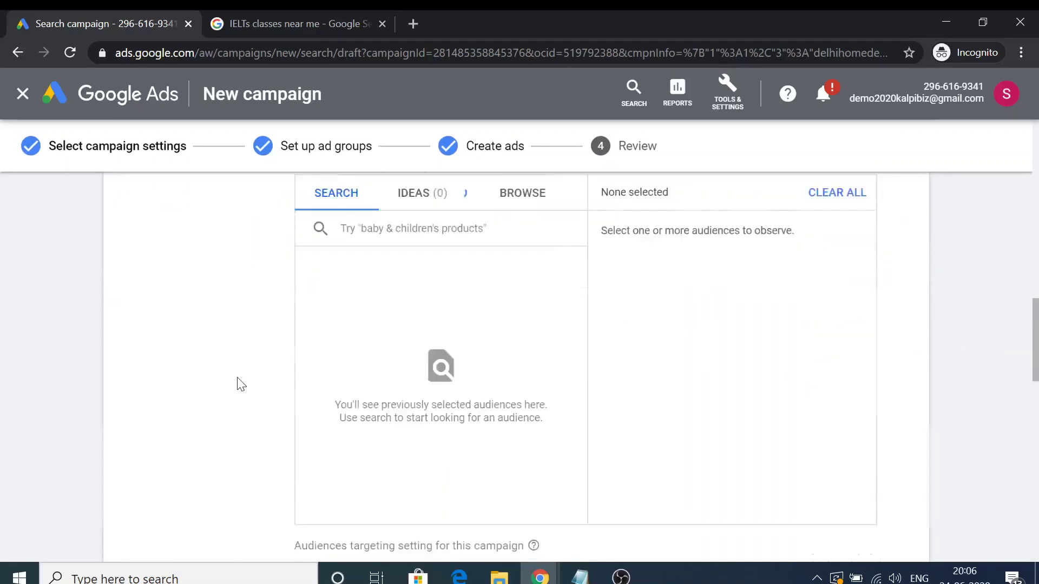
scroll(628, 394, down, 5)
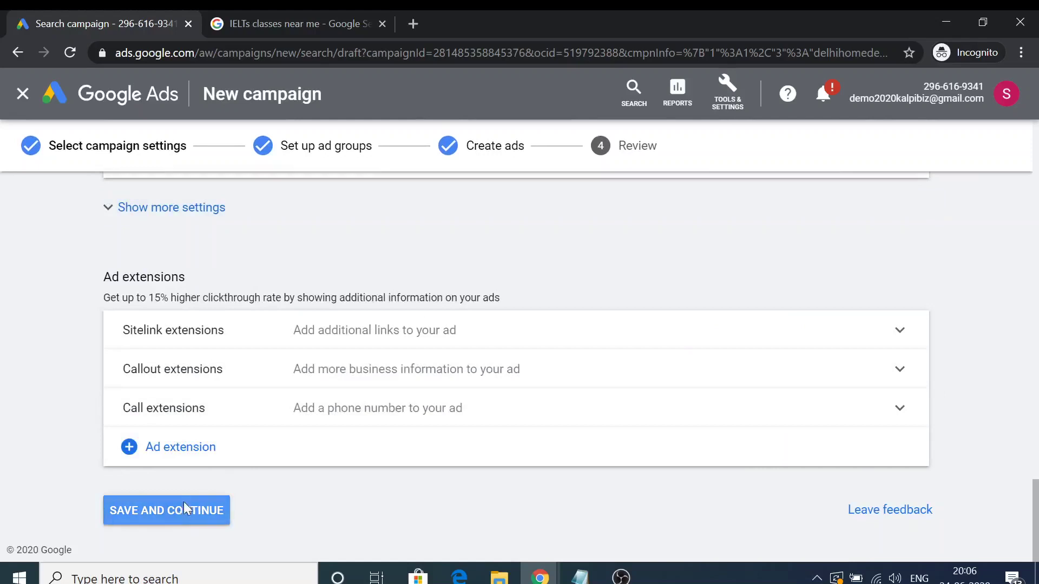
click(185, 505)
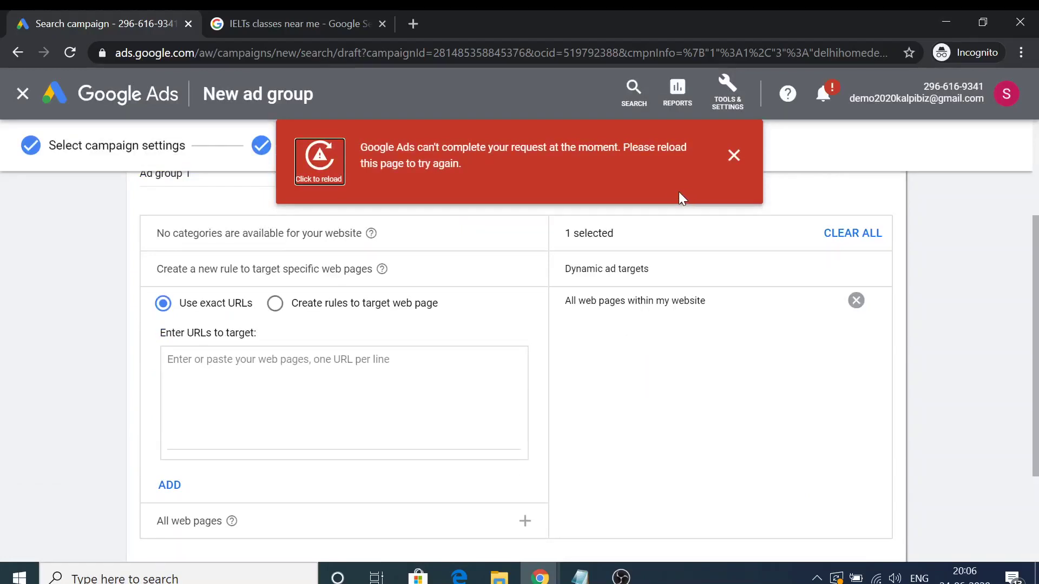
Dismiss the error banner and review the campaign: India, English and Hindi, ₹500.00/day, Maximise clicks.
scroll(311, 276, up, 3)
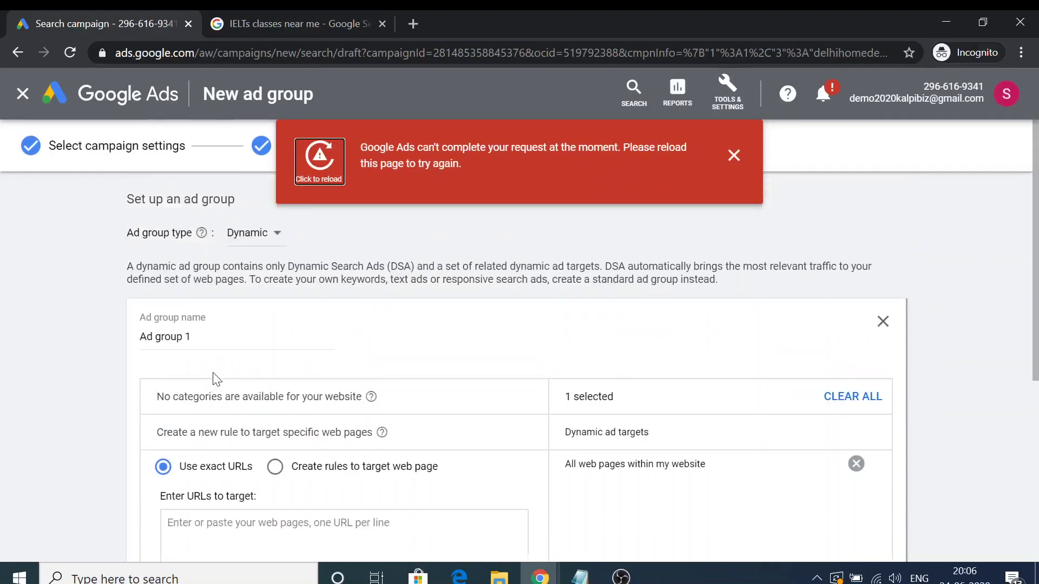
click(734, 155)
click(636, 146)
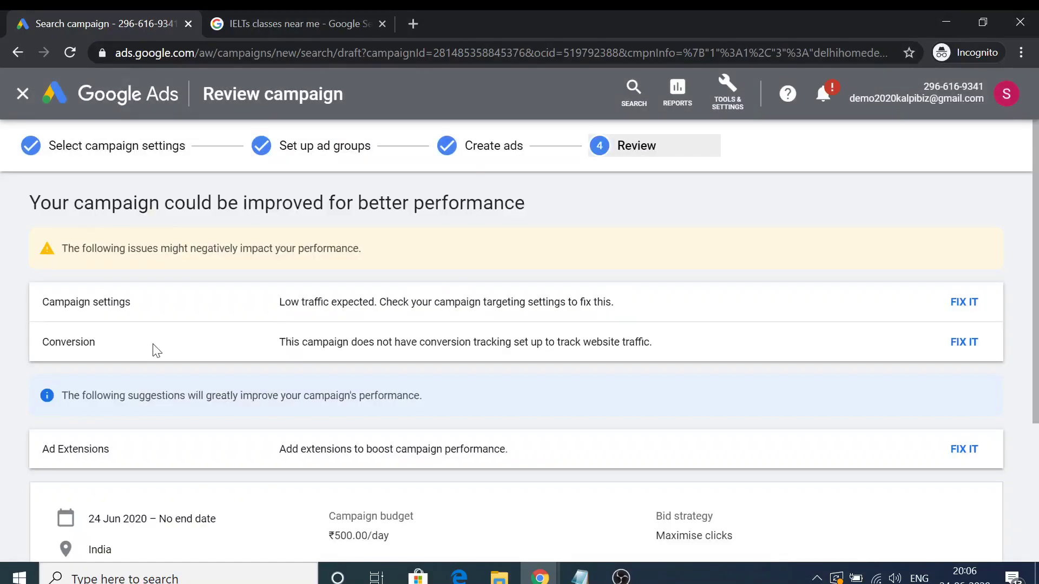
scroll(406, 278, down, 2)
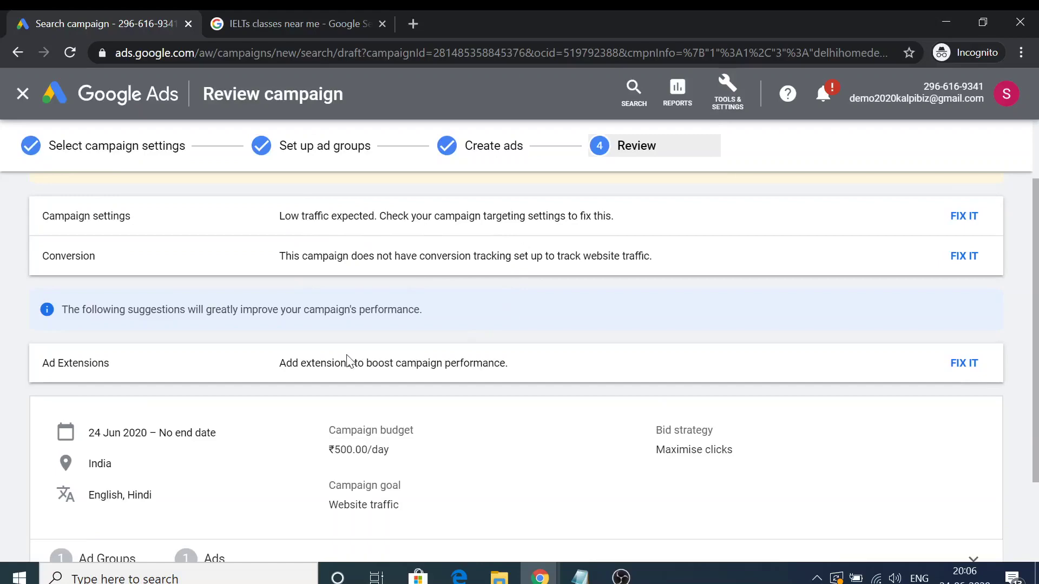
scroll(348, 361, down, 2)
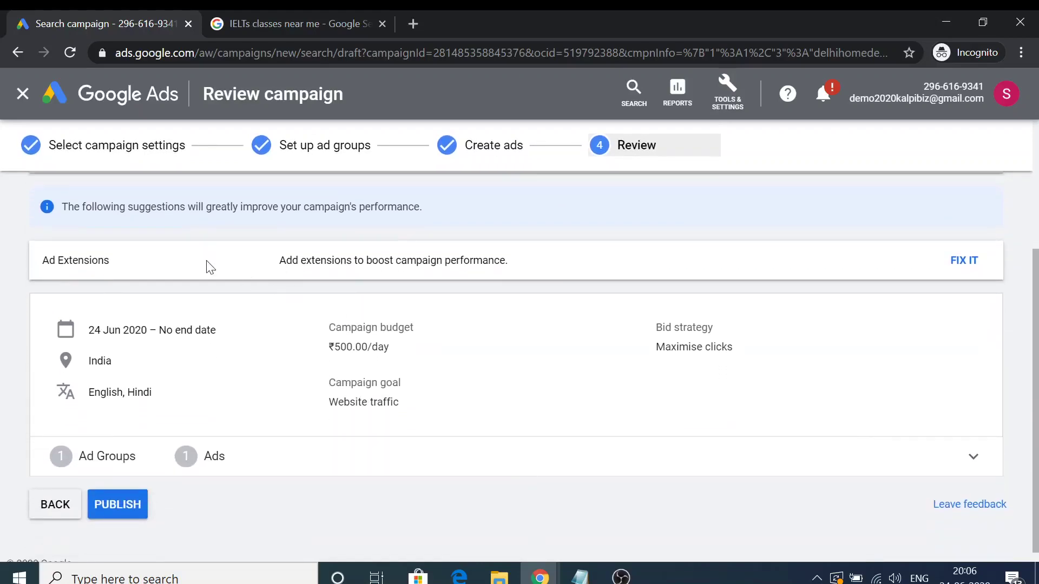
Publish the campaign and check its overview: Enabled, Eligible (Learning), ₹500.00/day budget, zero clicks.
click(132, 507)
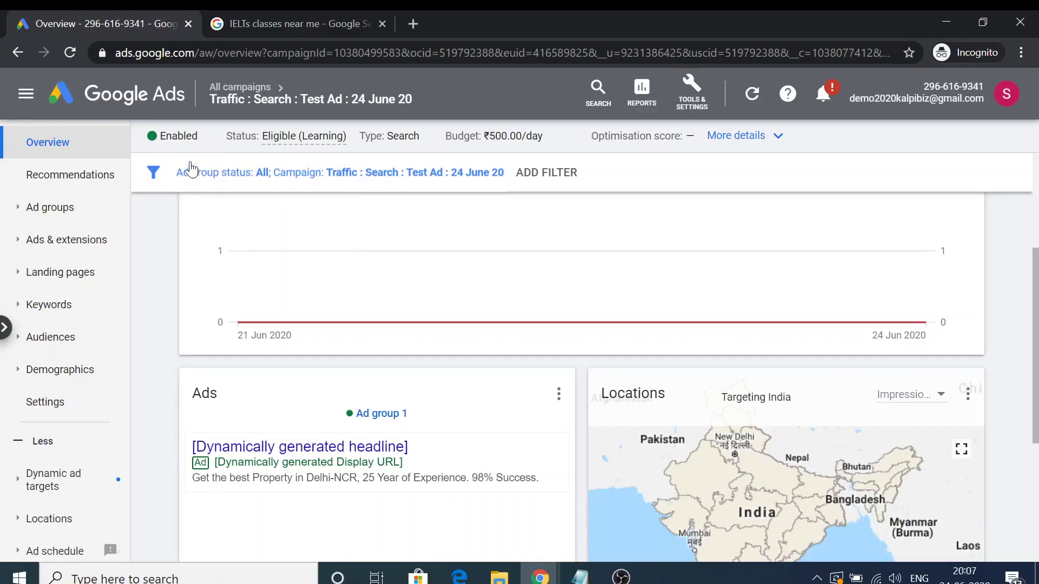
scroll(659, 377, up, 4)
scroll(592, 359, down, 4)
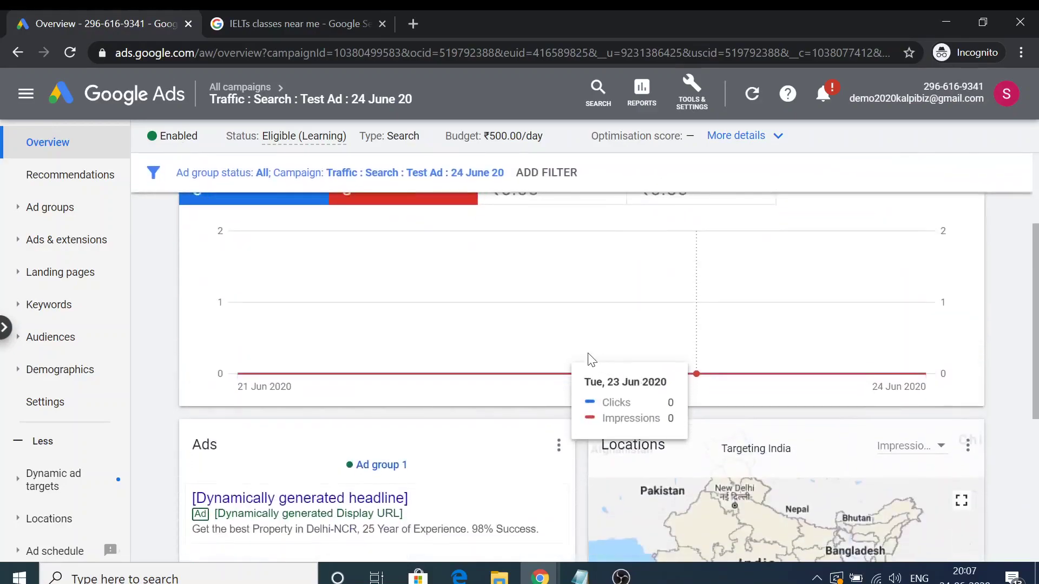
scroll(476, 379, up, 3)
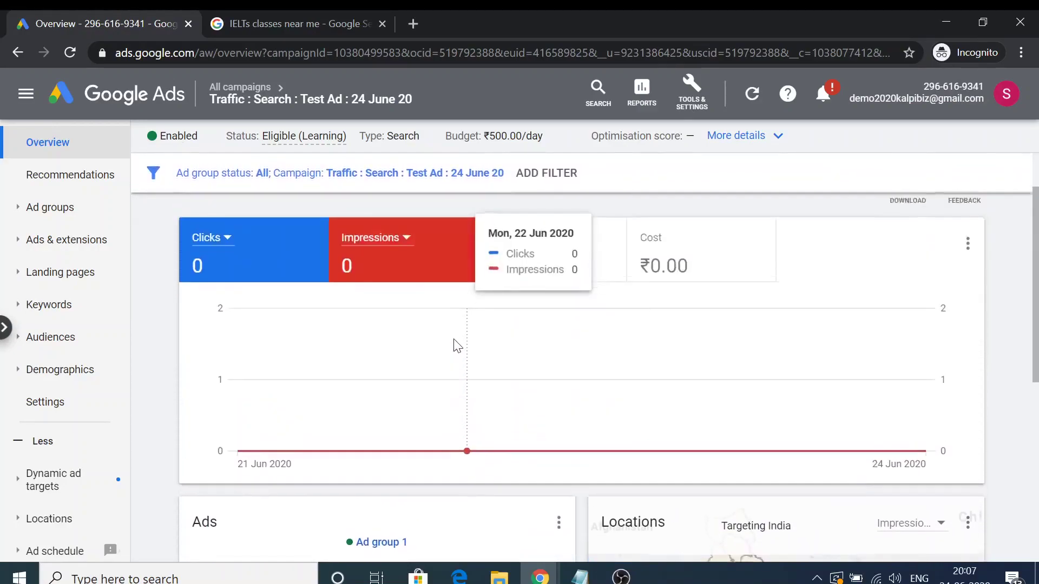
scroll(455, 339, down, 1)
scroll(454, 334, down, 3)
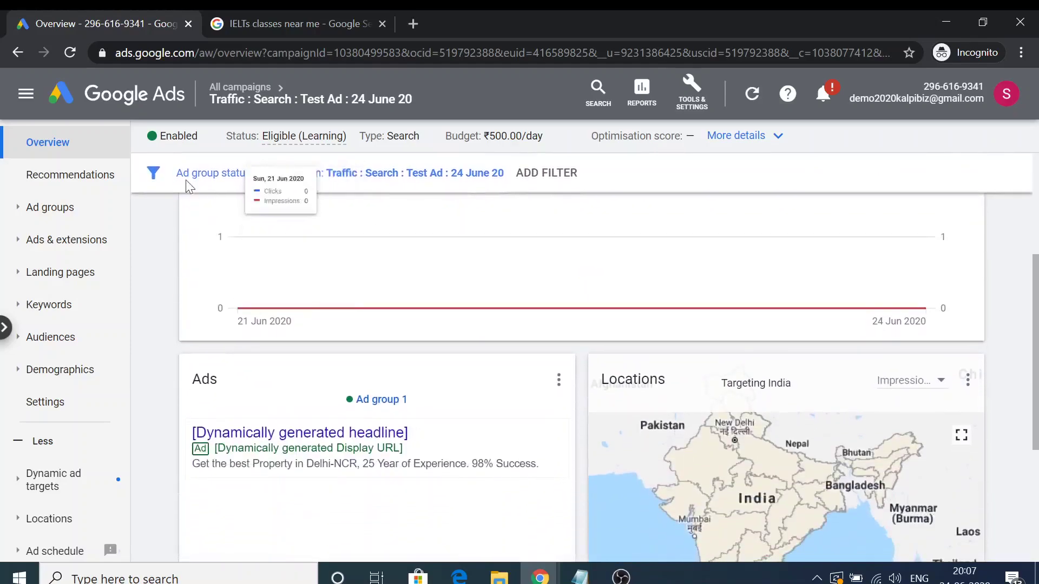
scroll(162, 136, up, 4)
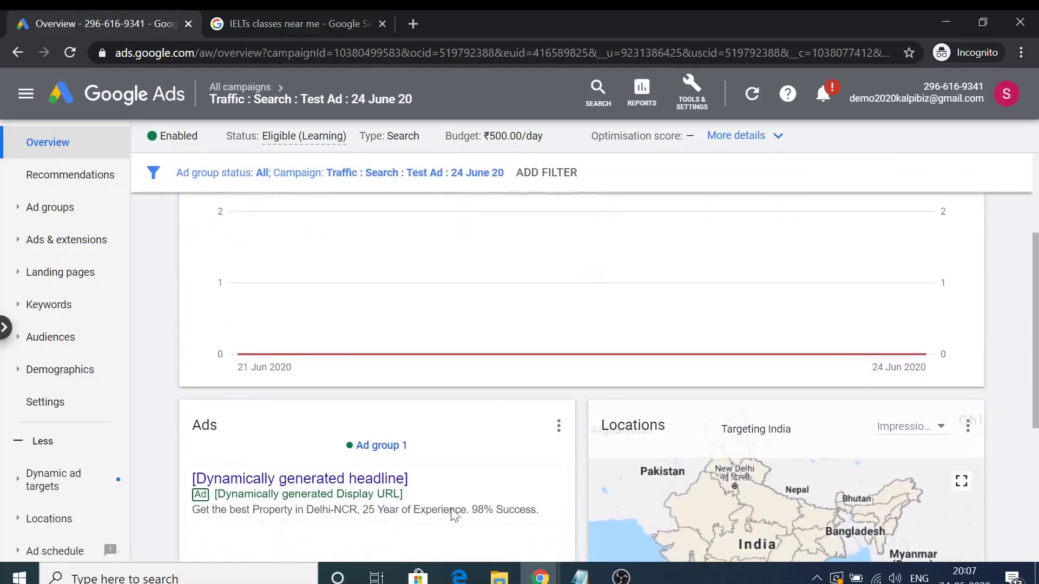